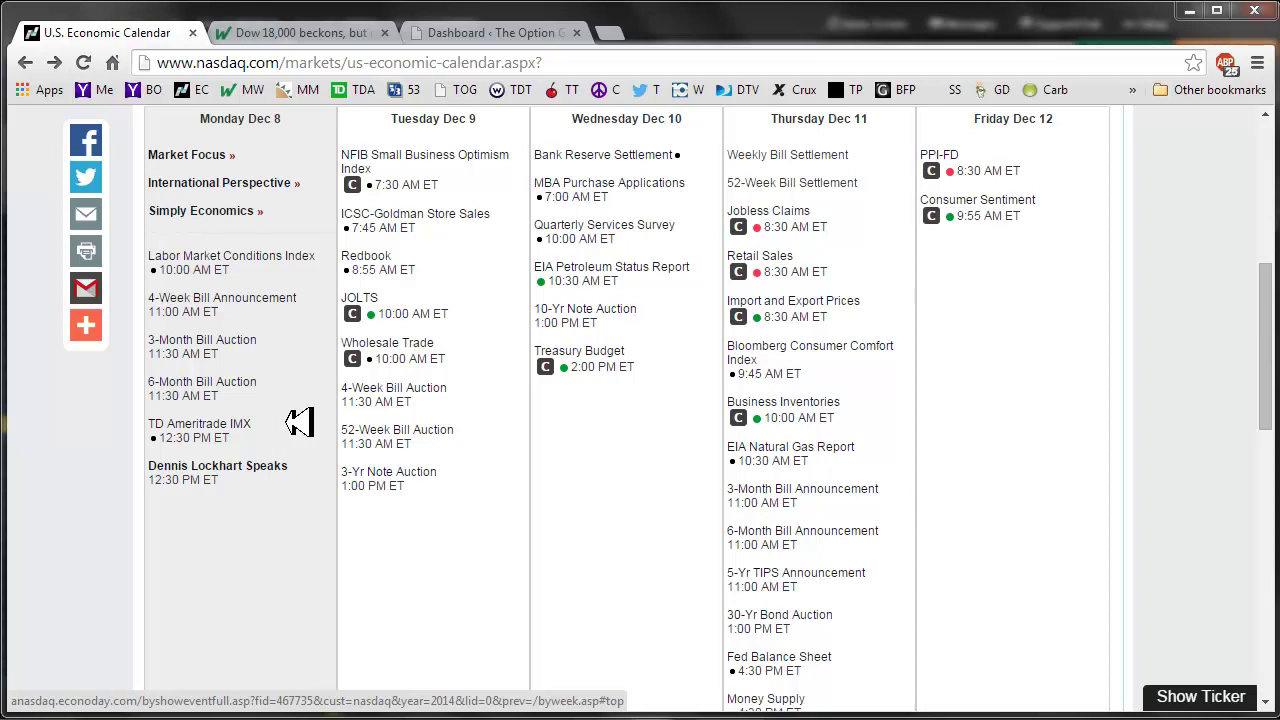
Switch to the MarketWatch page and review the Asia and Europe index quotes and the front-page headlines.
{"action": "left_click", "coordinate": [316, 31]}
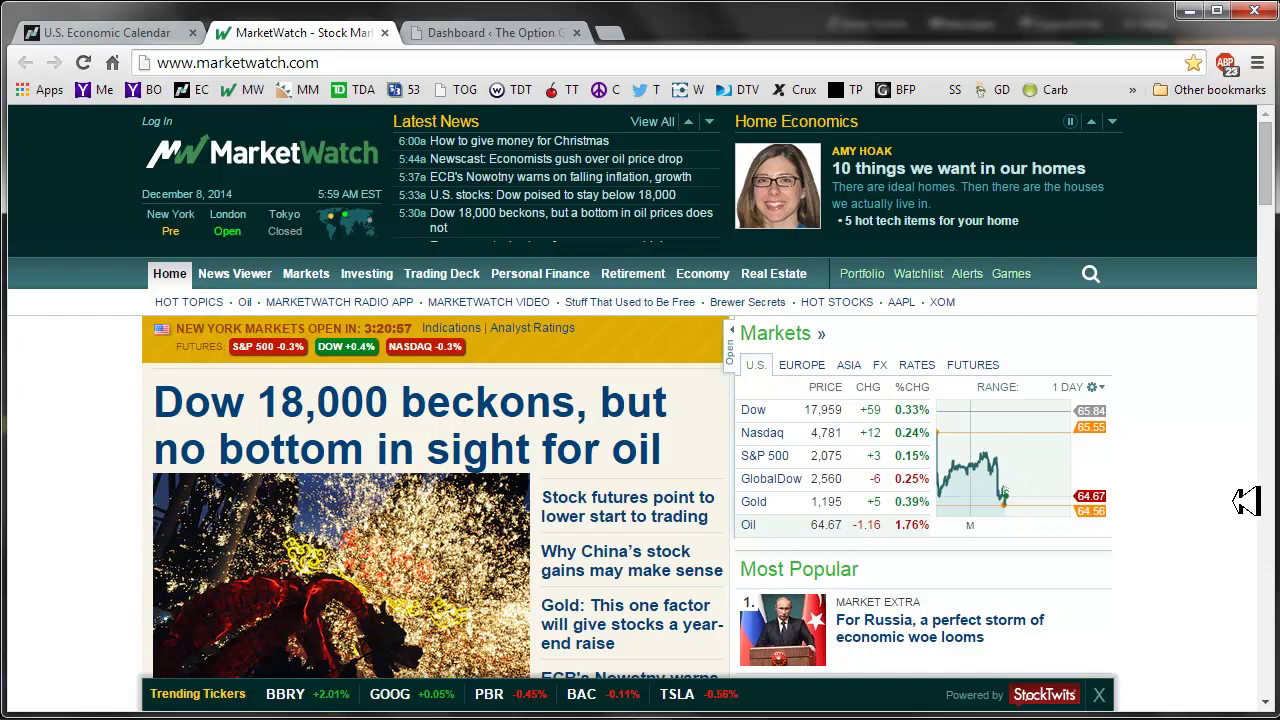
{"action": "left_click", "coordinate": [848, 364]}
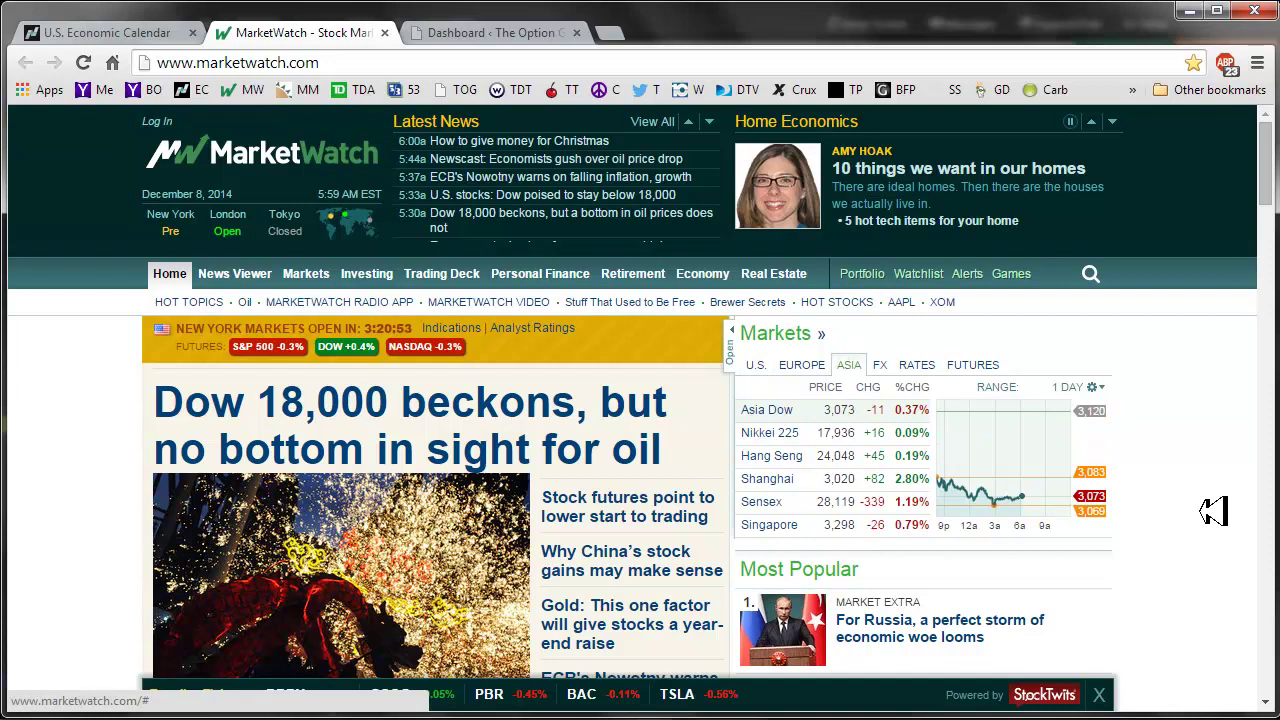
{"action": "mouse_move", "coordinate": [878, 425]}
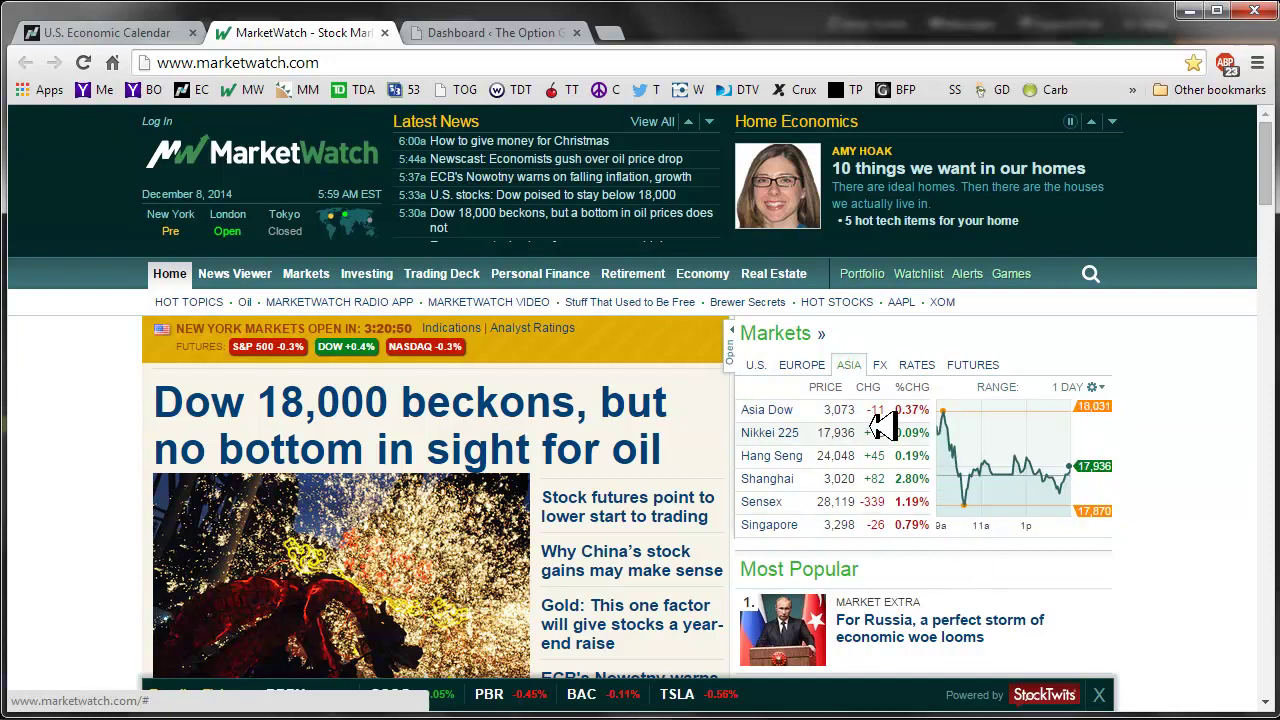
{"action": "left_click", "coordinate": [806, 364]}
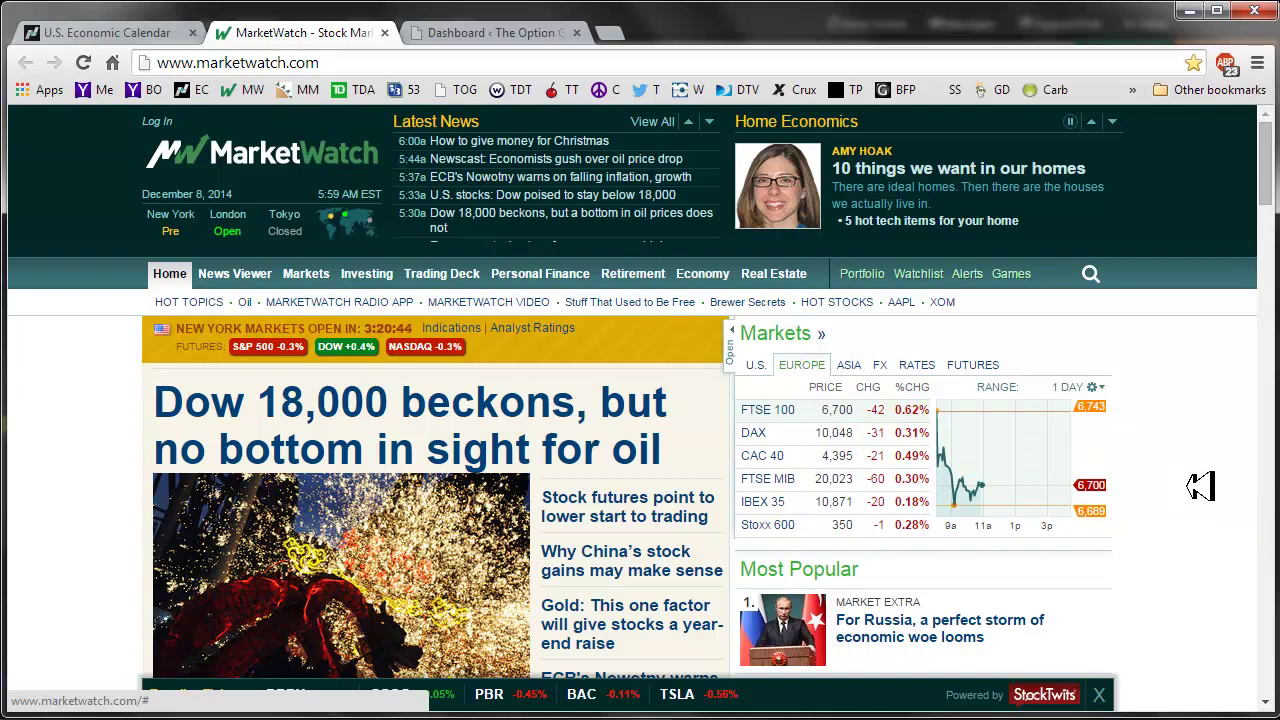
{"action": "scroll", "coordinate": [1198, 488], "scroll_direction": "down", "scroll_amount": 1}
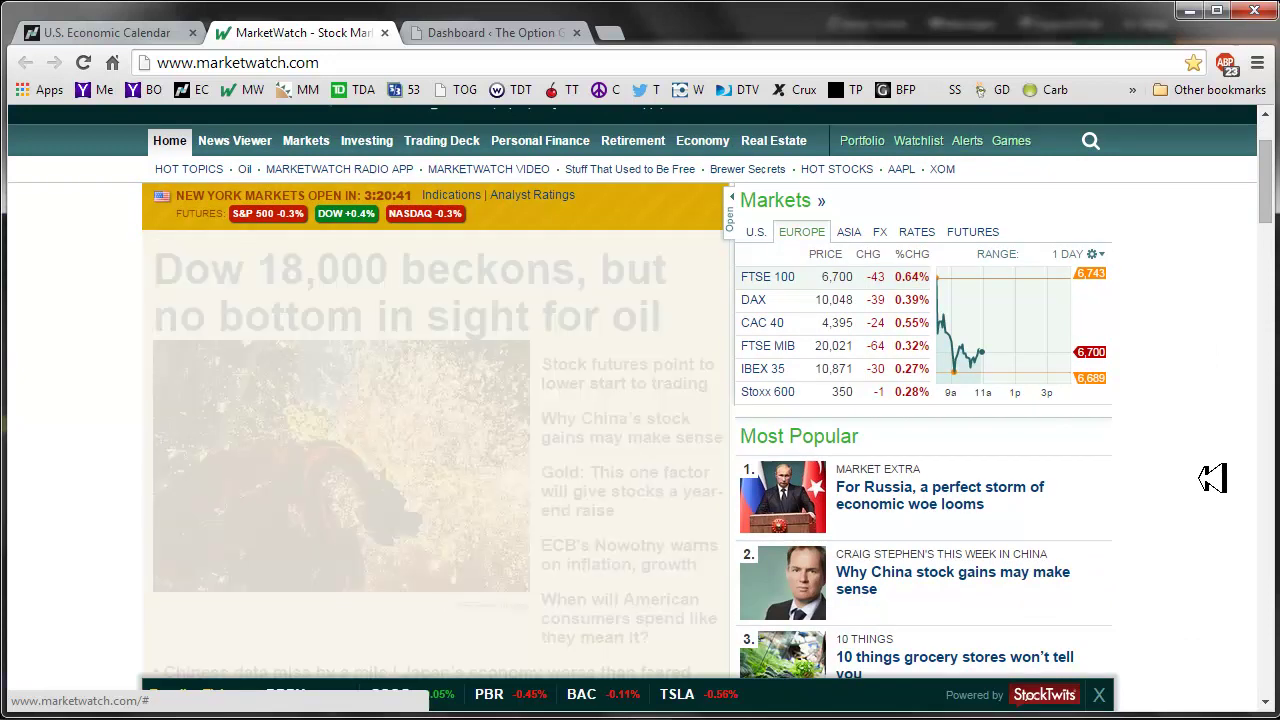
{"action": "scroll", "coordinate": [1212, 478], "scroll_direction": "down", "scroll_amount": 2}
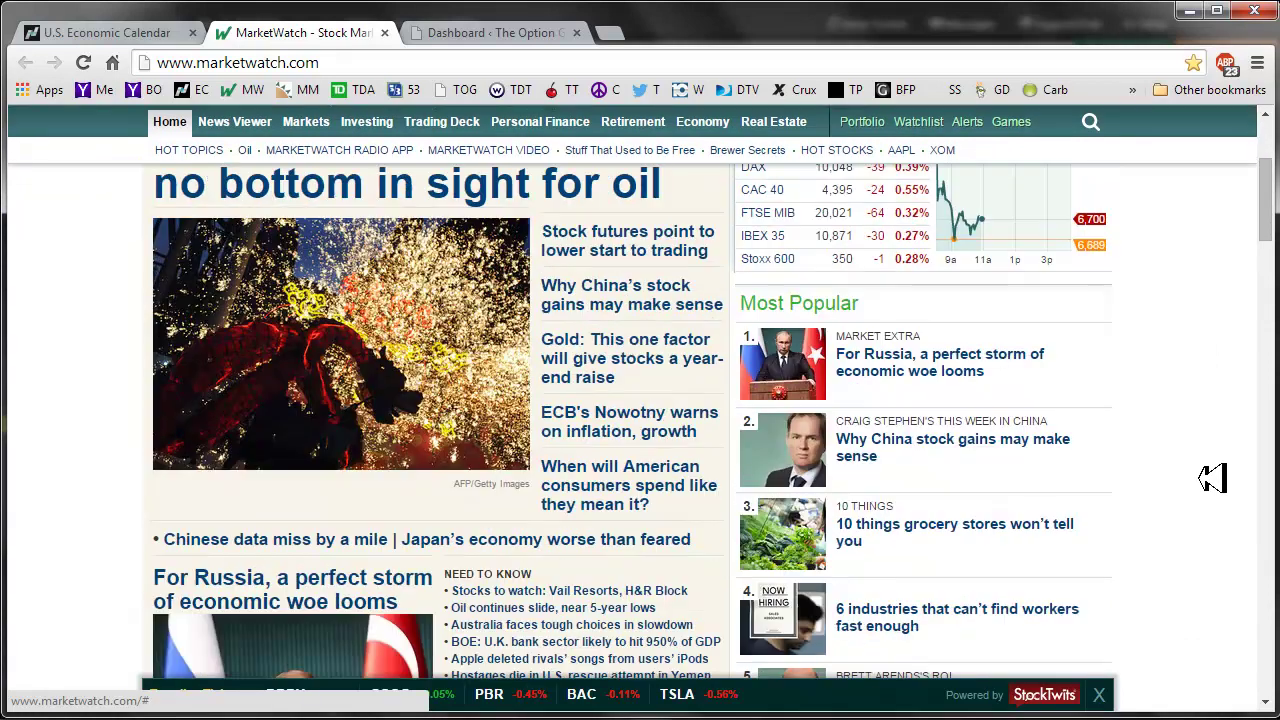
{"action": "scroll", "coordinate": [1212, 478], "scroll_direction": "down", "scroll_amount": 2}
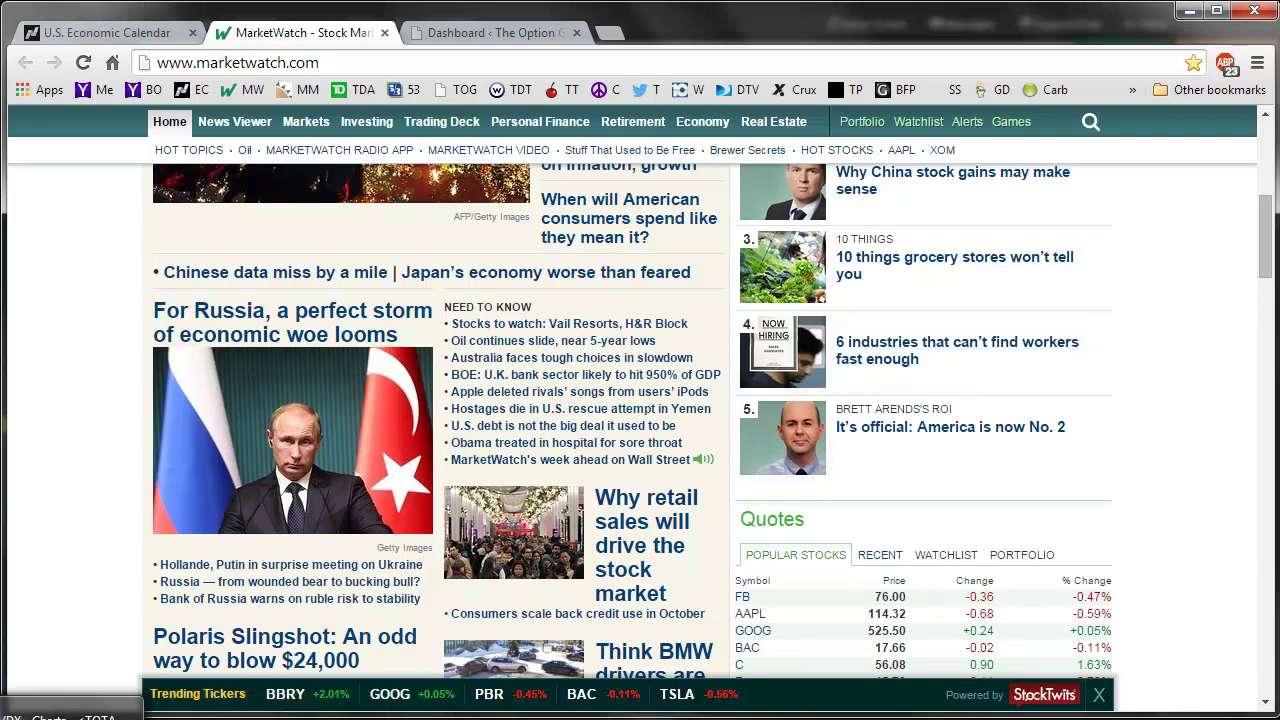
Switch to the 02_Weekly_Results workbook in Excel and read the comments on the two trade results for the week ending 12/5/2014.
{"action": "key", "text": "alt+Tab"}
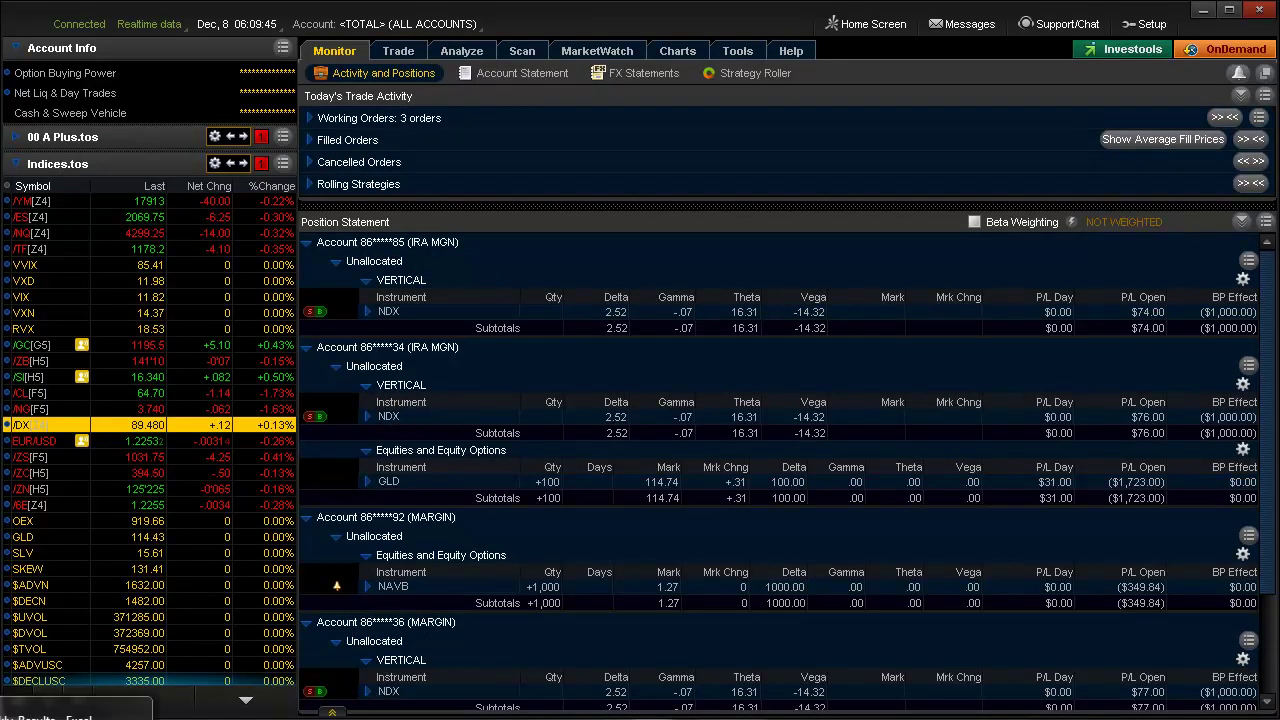
{"action": "key", "text": "alt+Tab"}
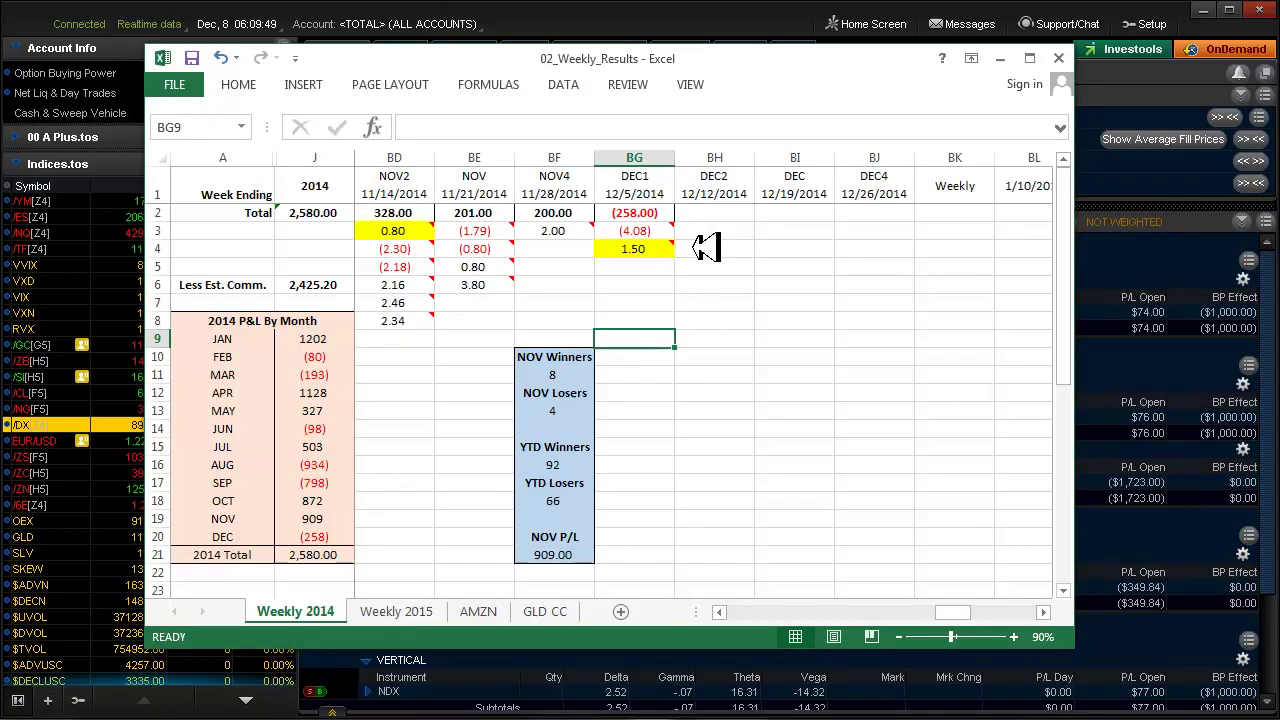
{"action": "mouse_move", "coordinate": [648, 229]}
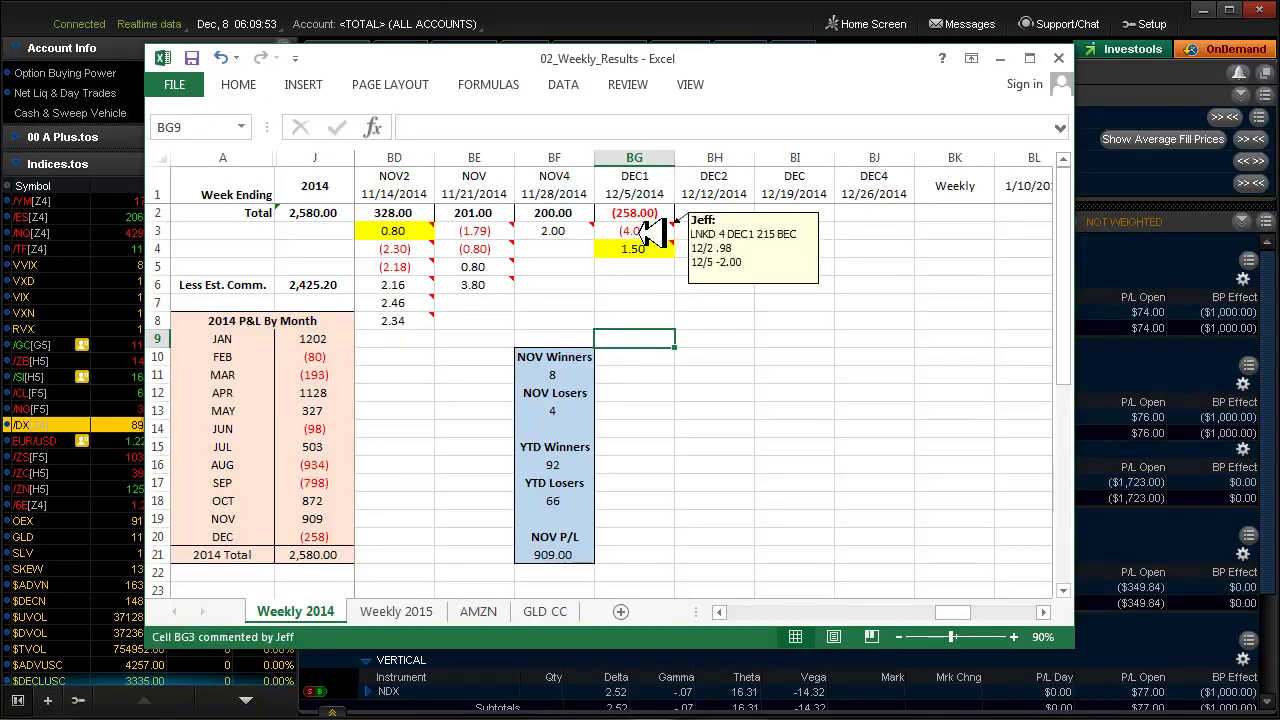
{"action": "mouse_move", "coordinate": [665, 250]}
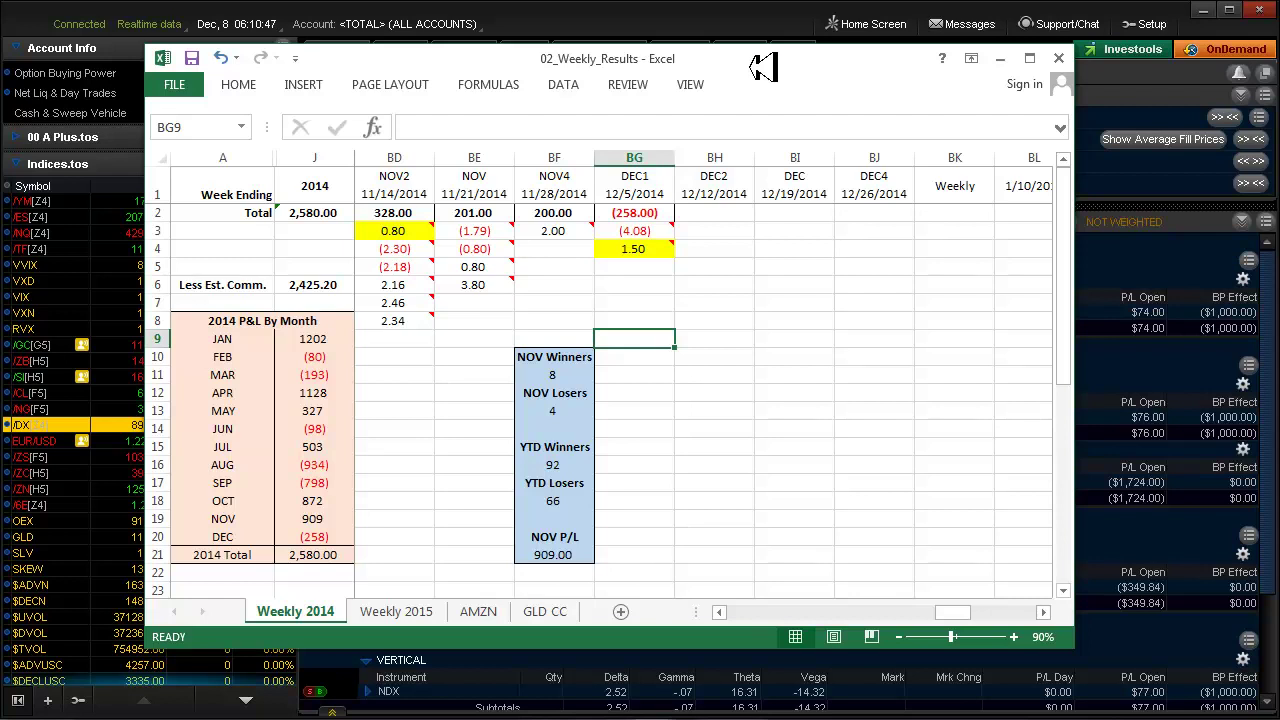
Return to thinkorswim, open the /DX monthly chart, and enlarge the price pane by shrinking the two study panes.
{"action": "left_click", "coordinate": [738, 18]}
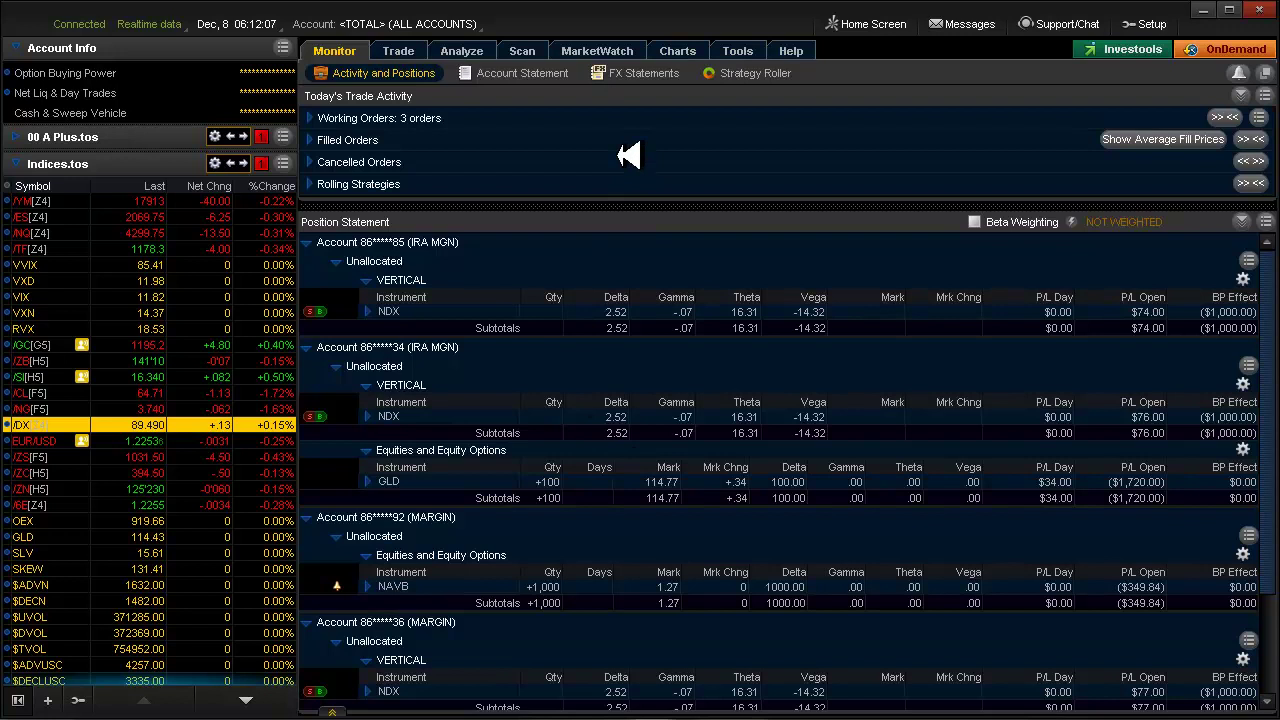
{"action": "left_click", "coordinate": [680, 46]}
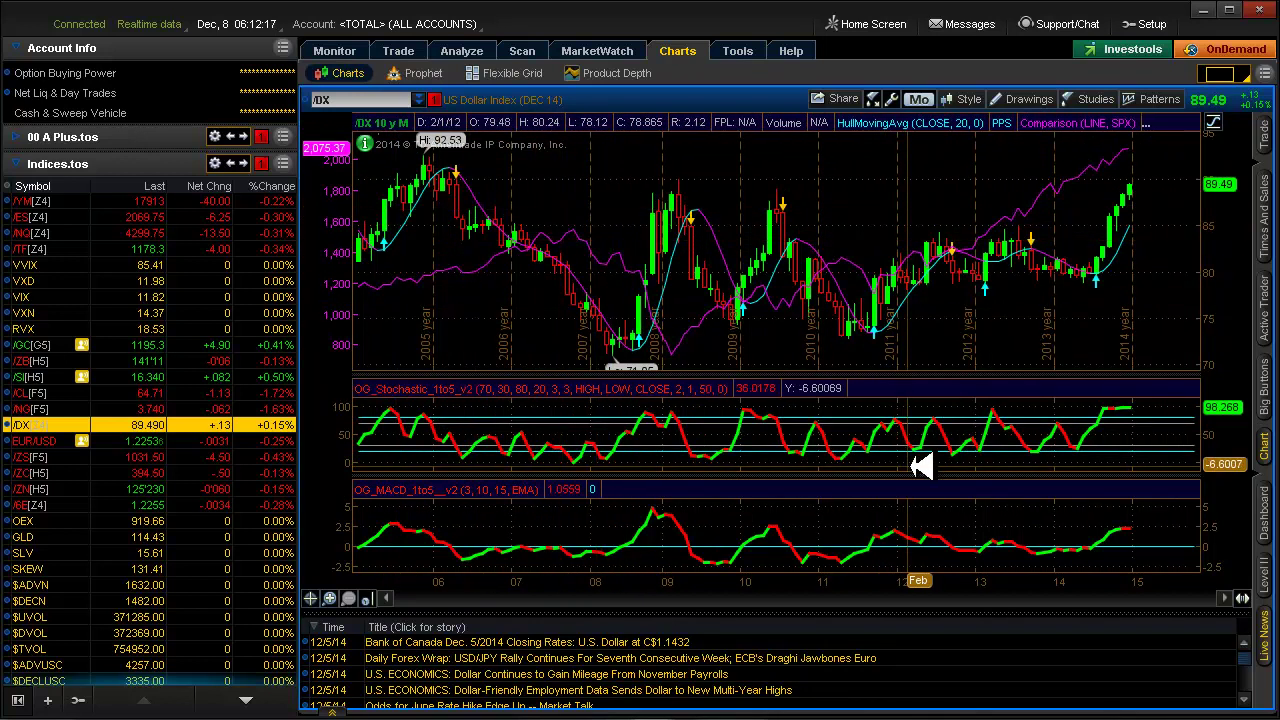
{"action": "left_click_drag", "start_coordinate": [783, 478], "coordinate": [930, 495]}
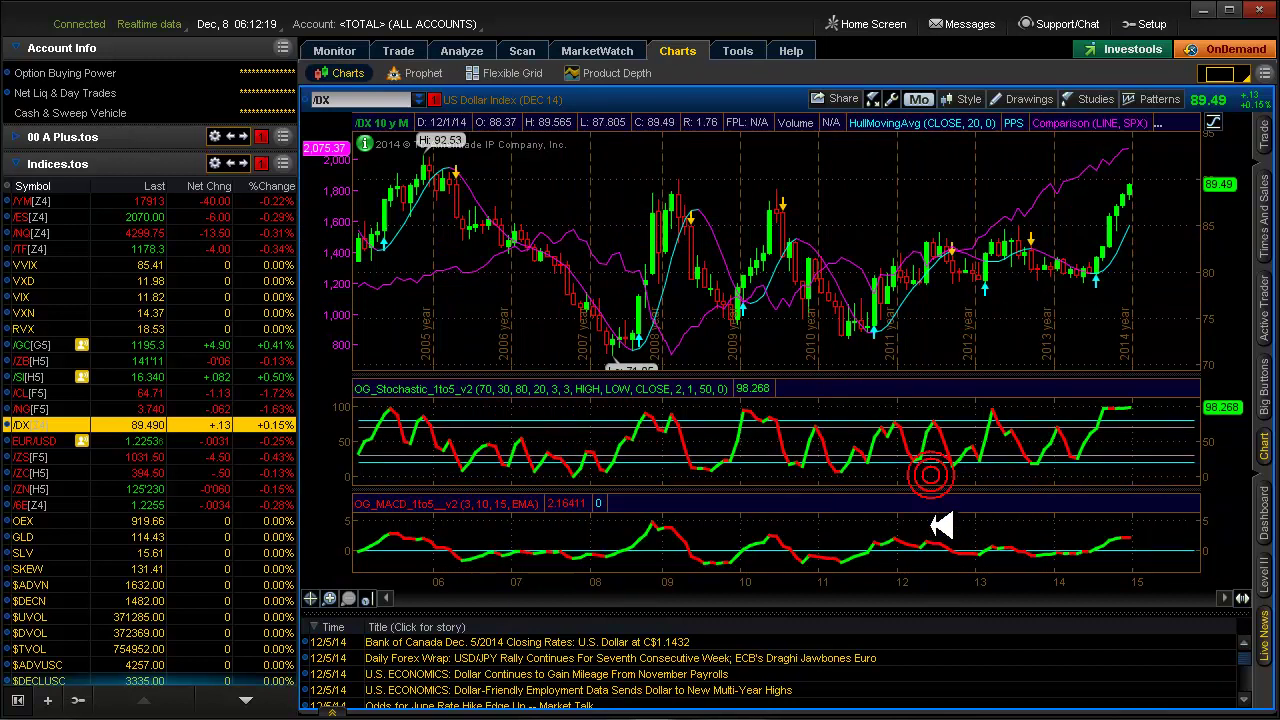
{"action": "left_click_drag", "start_coordinate": [946, 376], "coordinate": [948, 422]}
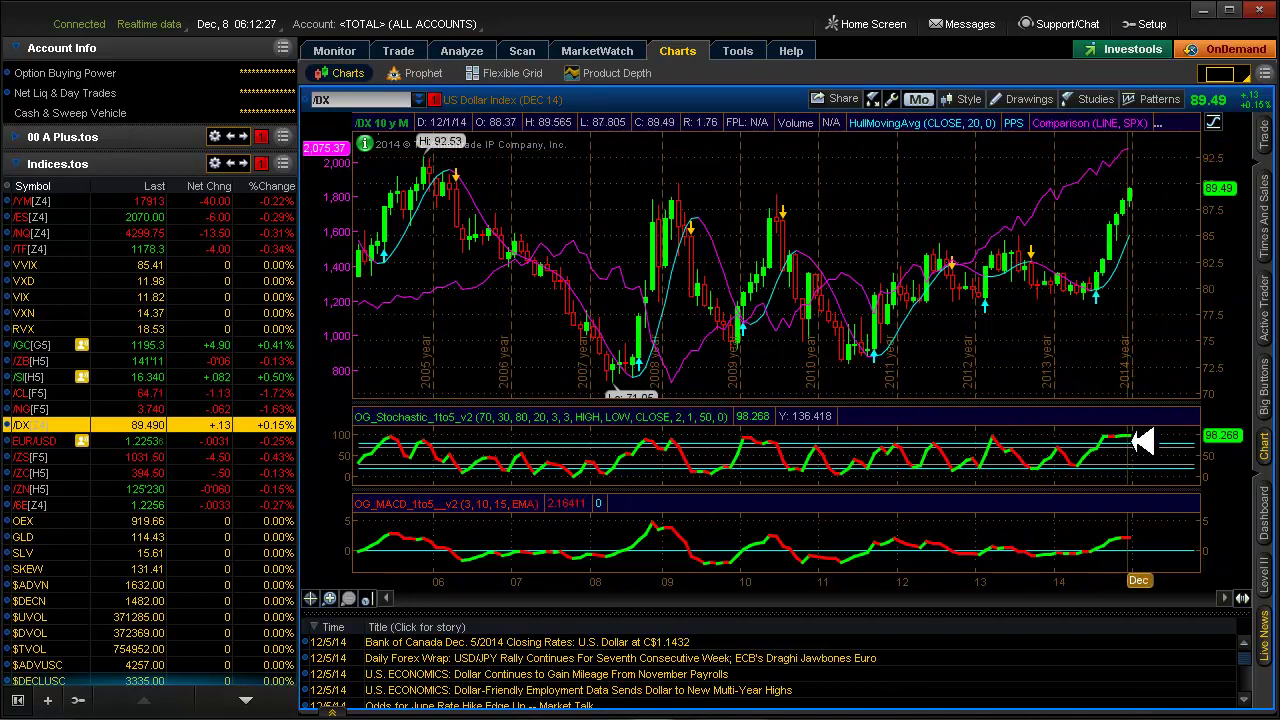
Hide the OG_Stochastic_1to5_v2 study on the /DX chart by turning off its Show study option.
{"action": "right_click", "coordinate": [1134, 437]}
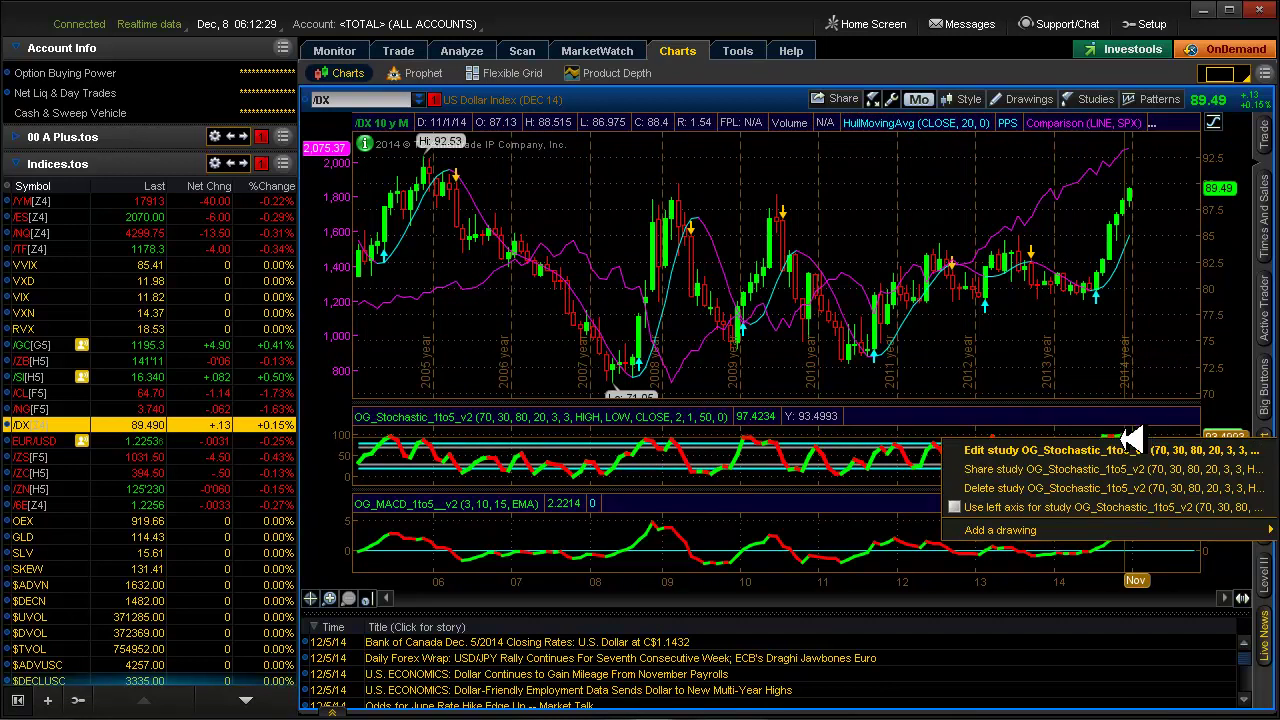
{"action": "left_click", "coordinate": [1105, 447]}
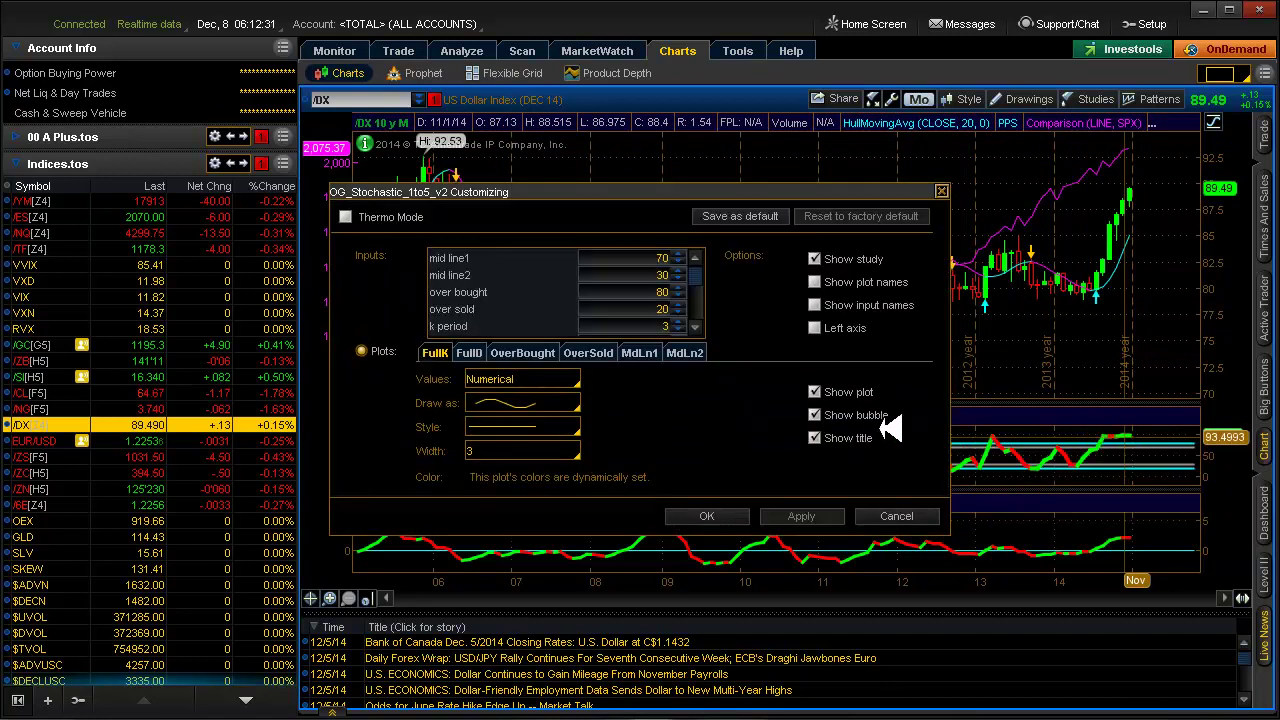
{"action": "left_click", "coordinate": [815, 258]}
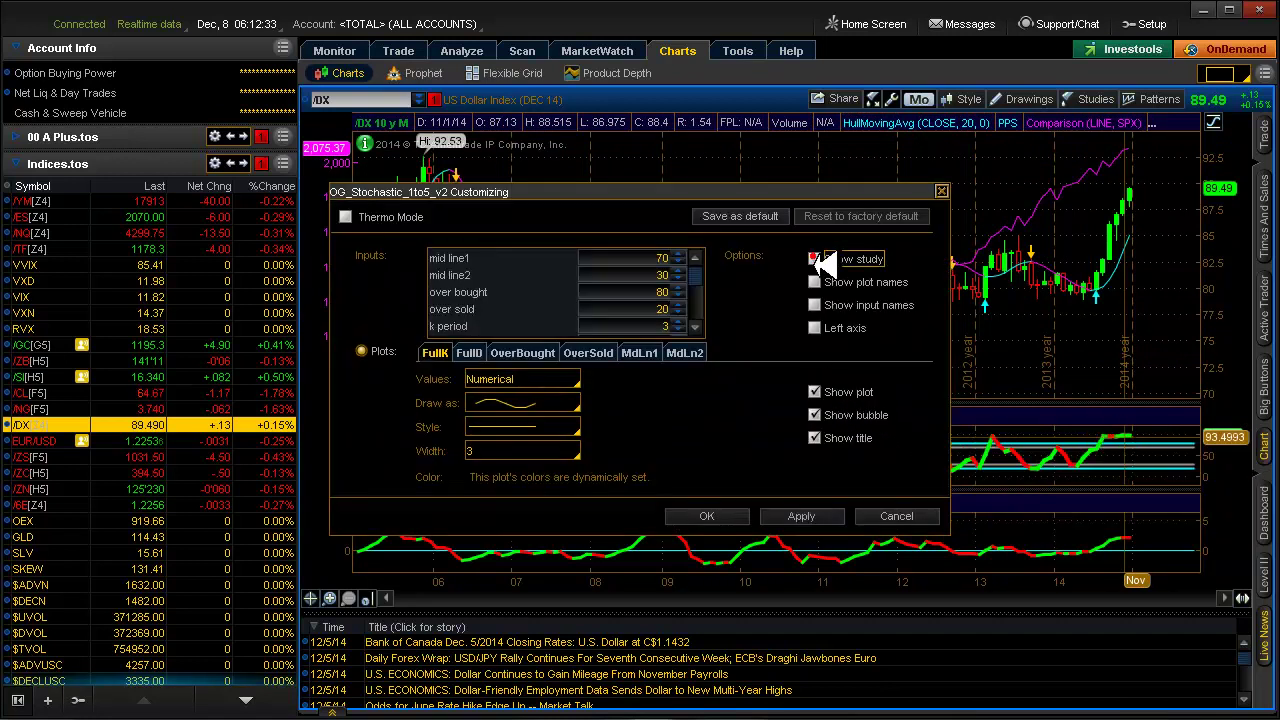
{"action": "left_click", "coordinate": [740, 515]}
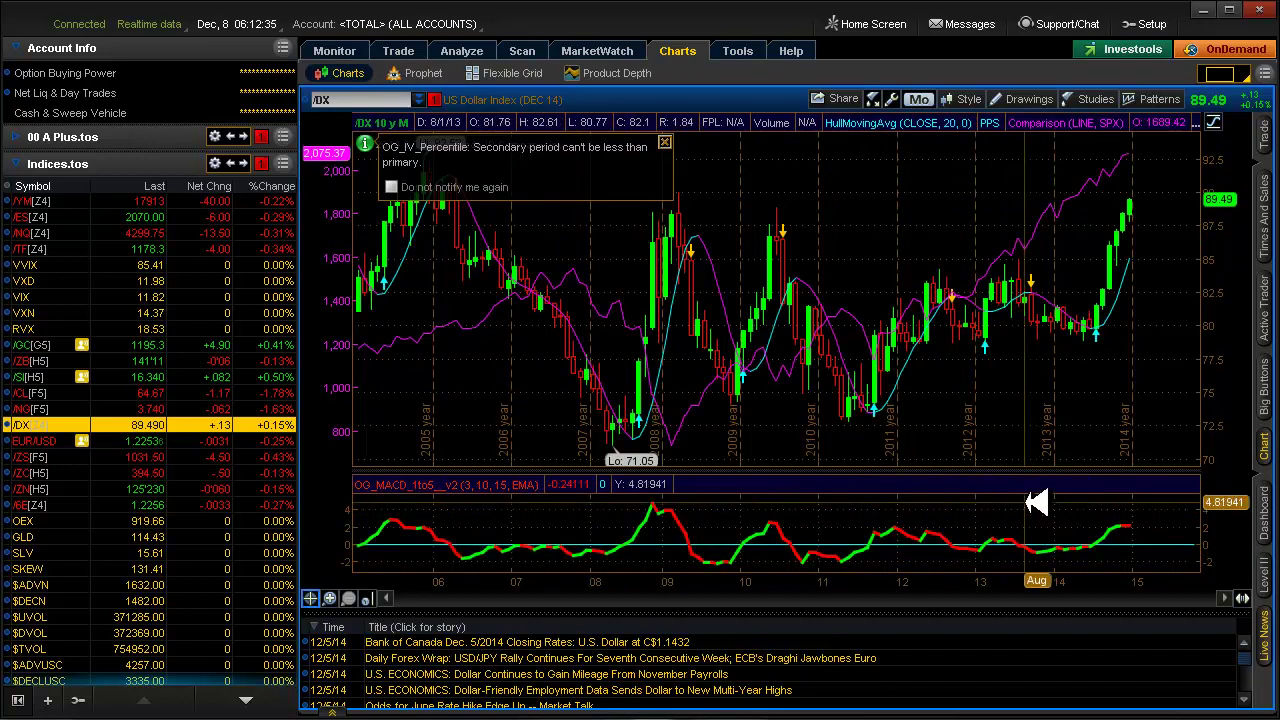
Hide the OG_MACD_1to5__v2 study on the /DX chart by turning off its Show study option.
{"action": "right_click", "coordinate": [950, 548]}
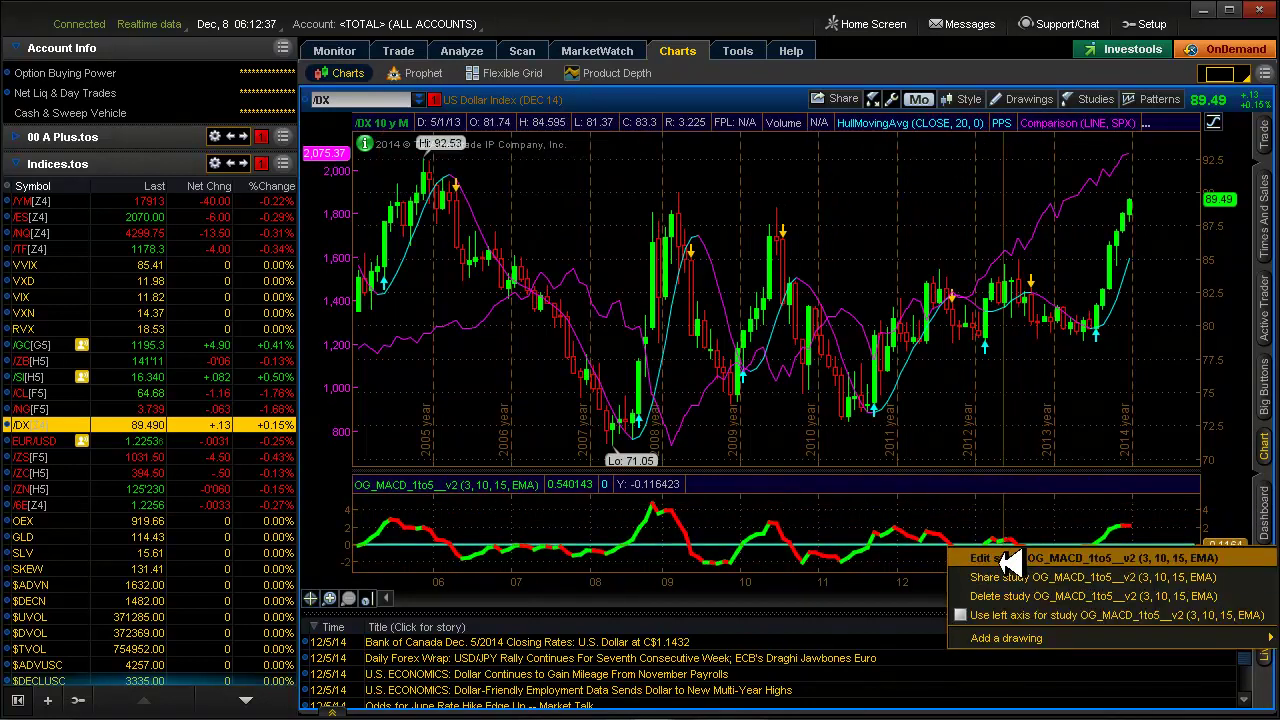
{"action": "left_click", "coordinate": [1005, 558]}
{"action": "left_click", "coordinate": [817, 258]}
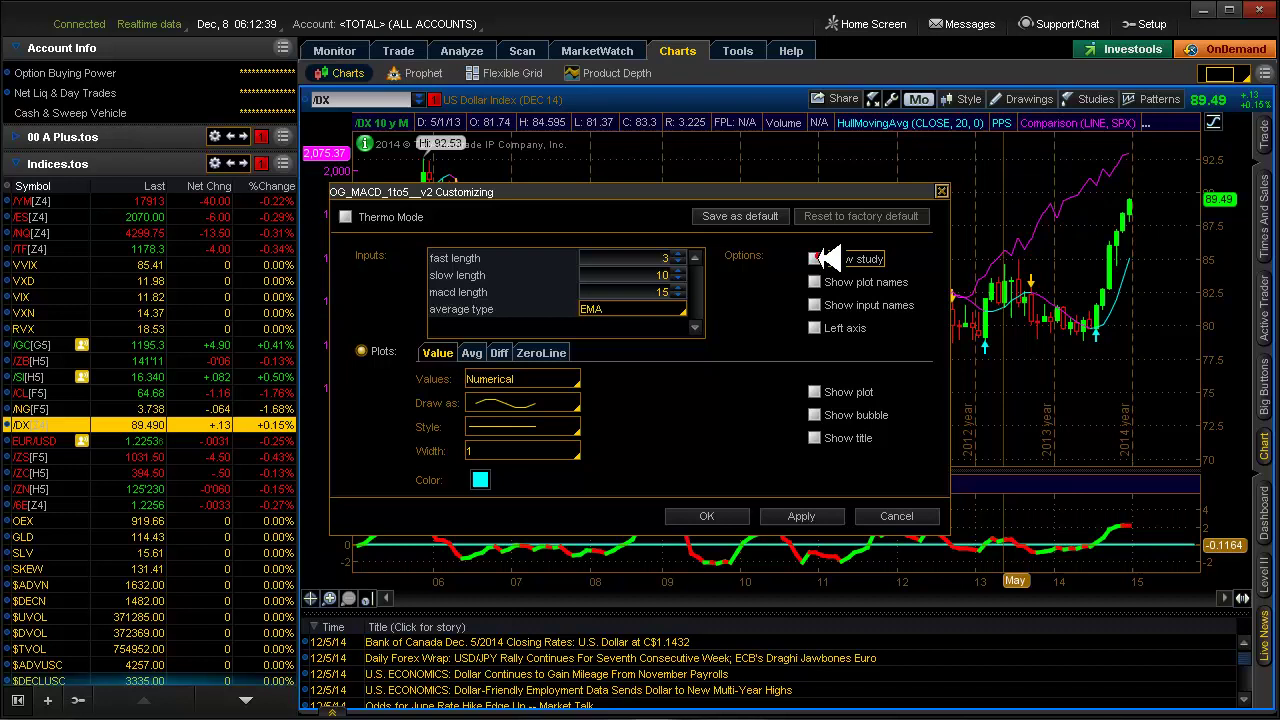
{"action": "left_click", "coordinate": [730, 515]}
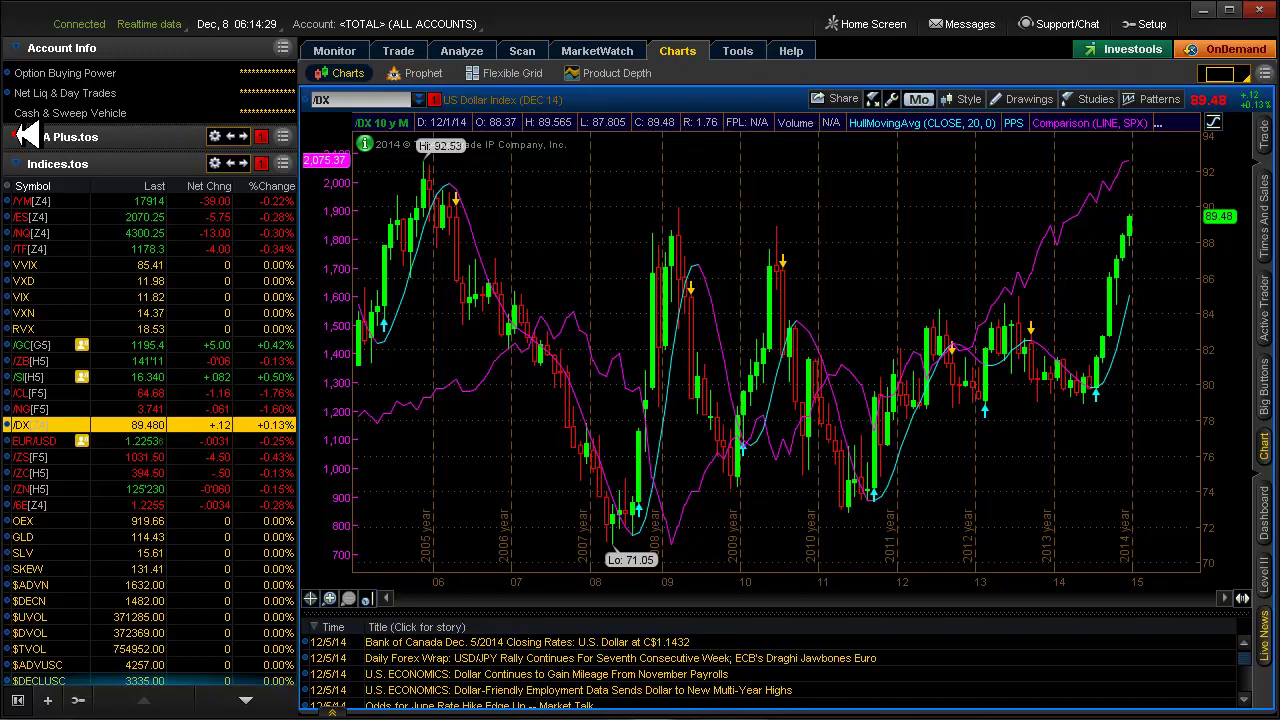
Expand the 00 A Plus watchlist, and view the working orders beneath the account positions.
{"action": "left_click", "coordinate": [20, 136]}
{"action": "left_click", "coordinate": [338, 50]}
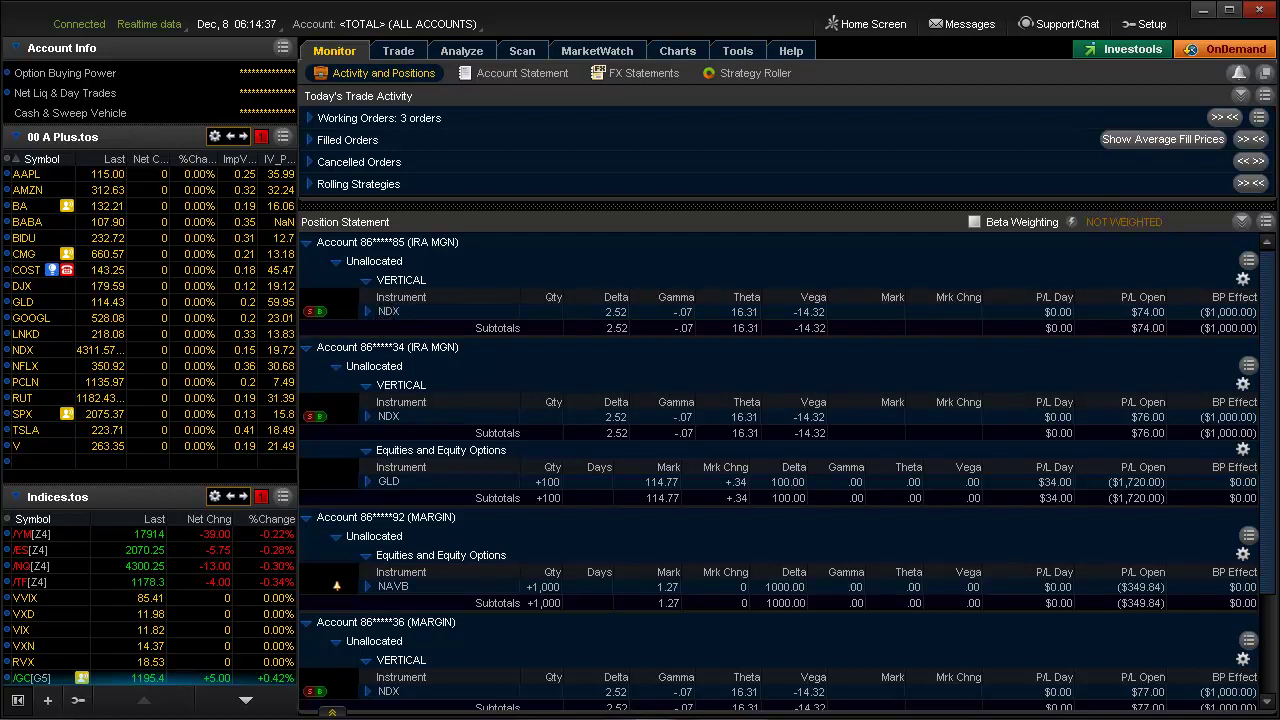
{"action": "left_click", "coordinate": [334, 709]}
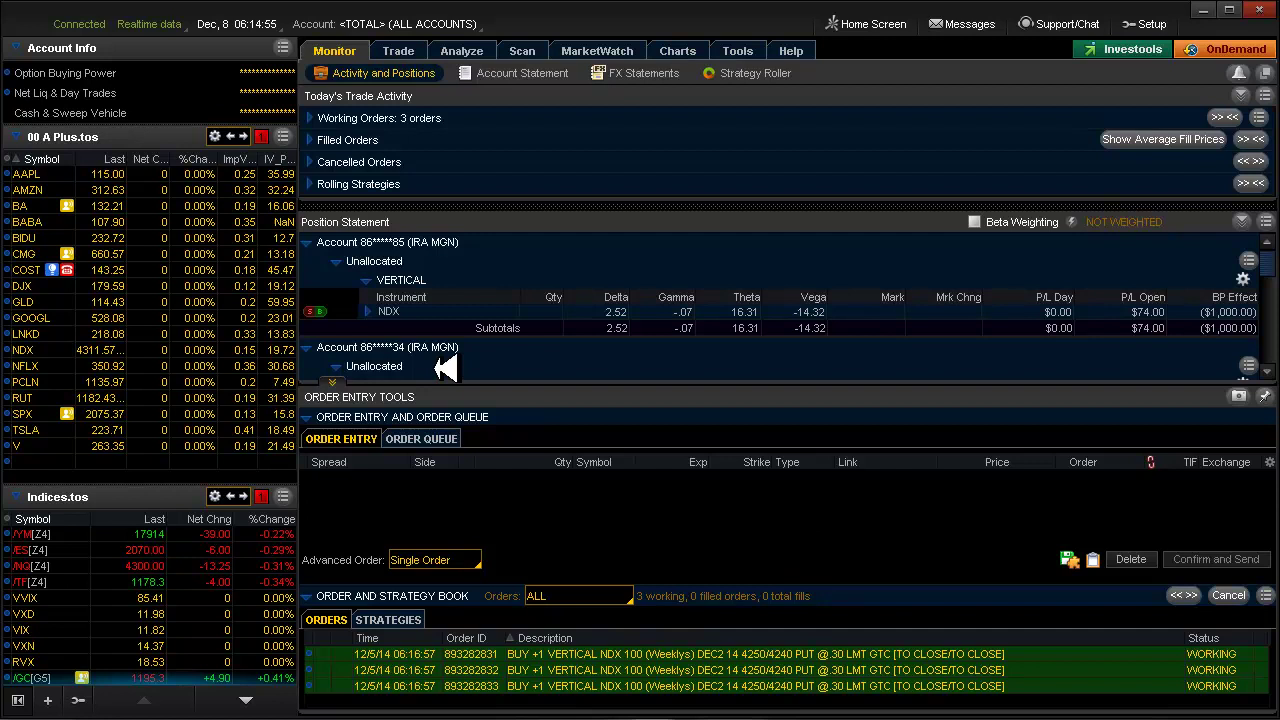
Display the Risk Profile of the NDX position.
{"action": "left_click", "coordinate": [460, 50]}
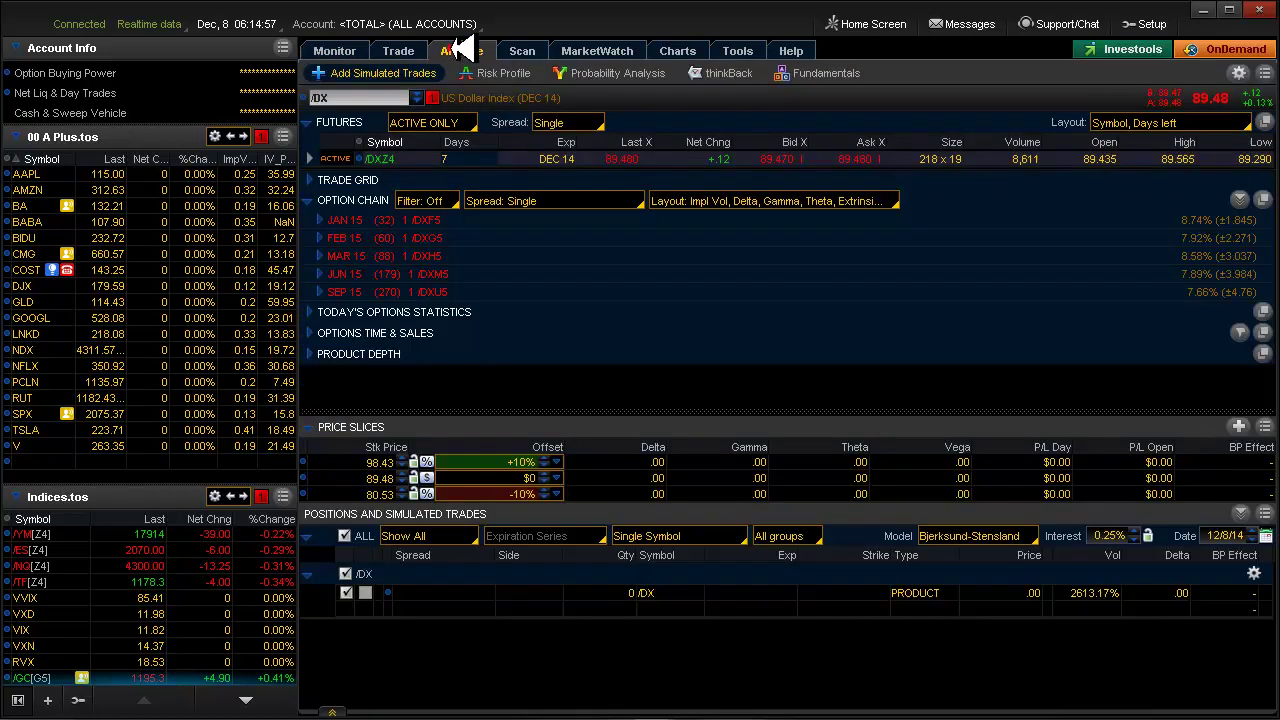
{"action": "left_click", "coordinate": [496, 75]}
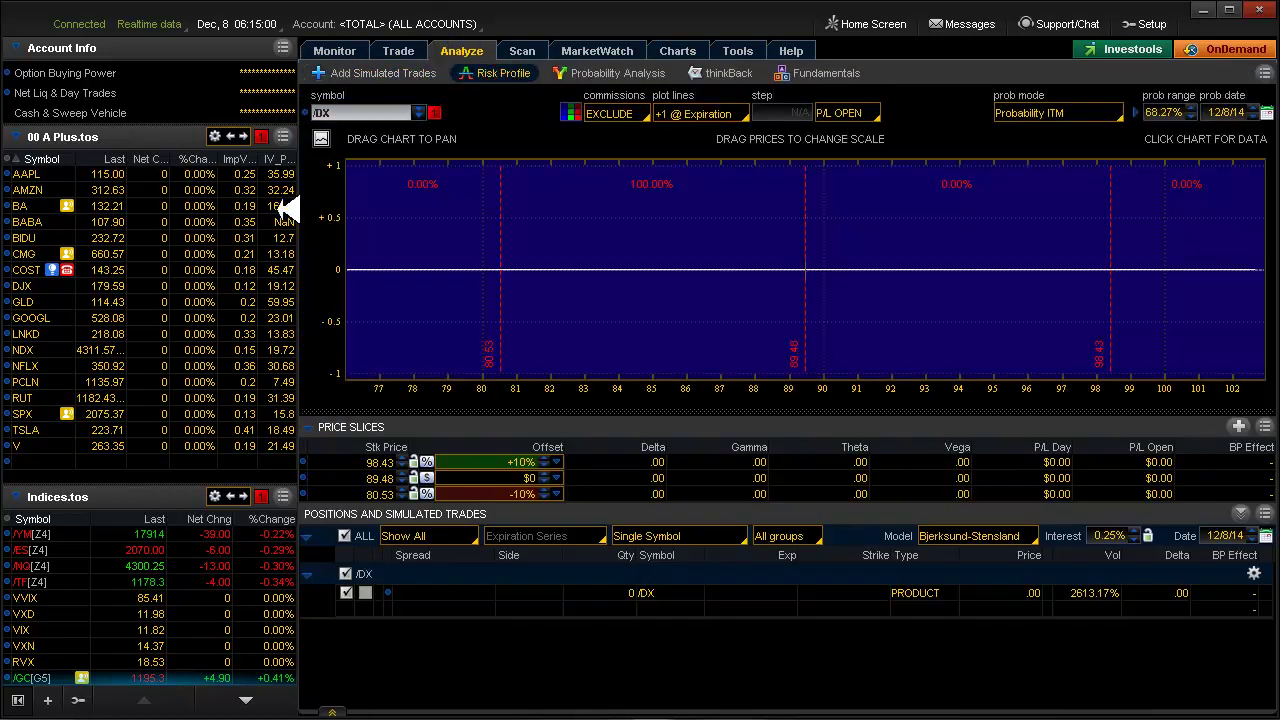
{"action": "left_click", "coordinate": [66, 353]}
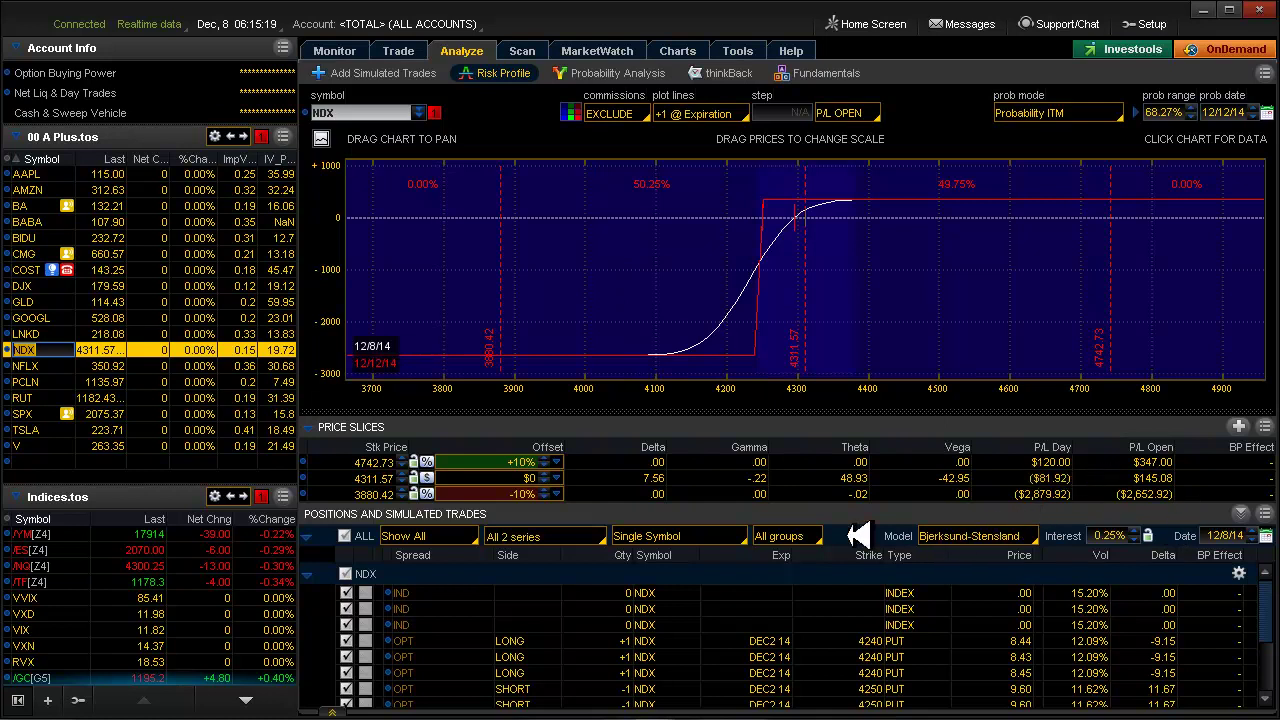
Return to the Activity and Positions overview and collapse the Order Entry Tools area.
{"action": "left_click", "coordinate": [358, 50]}
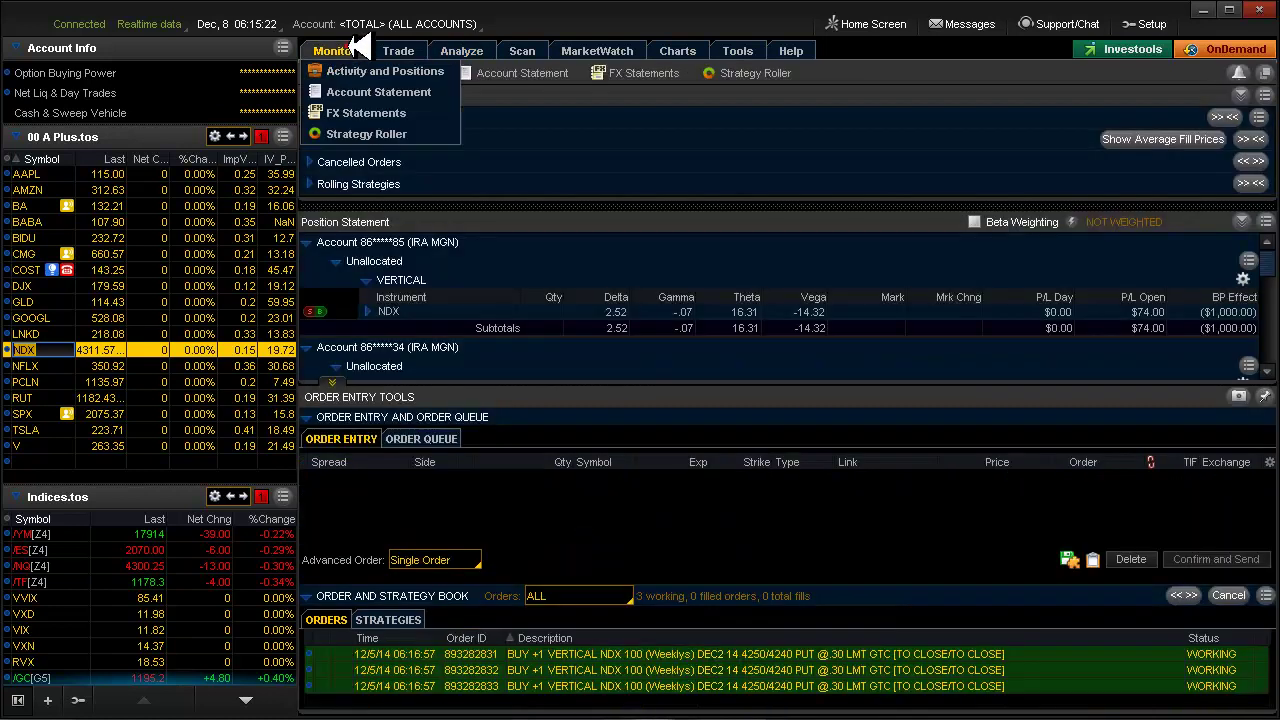
{"action": "left_click", "coordinate": [332, 381]}
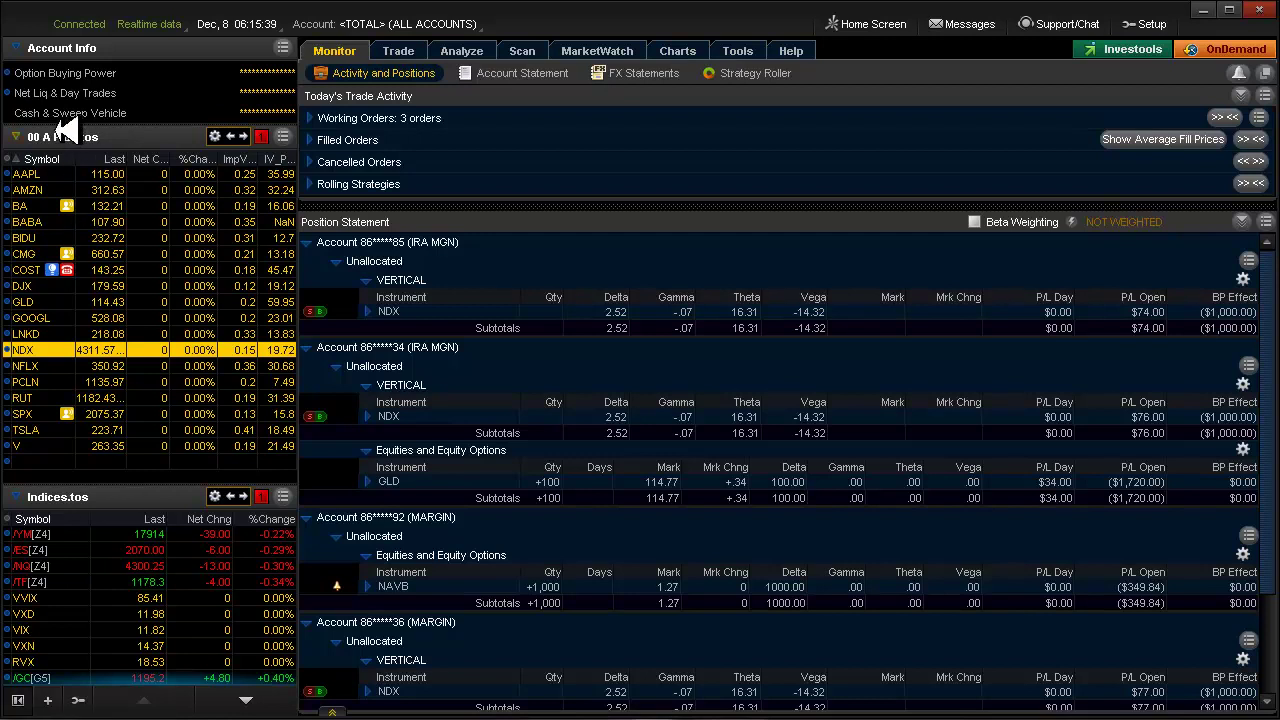
{"action": "mouse_move", "coordinate": [474, 48]}
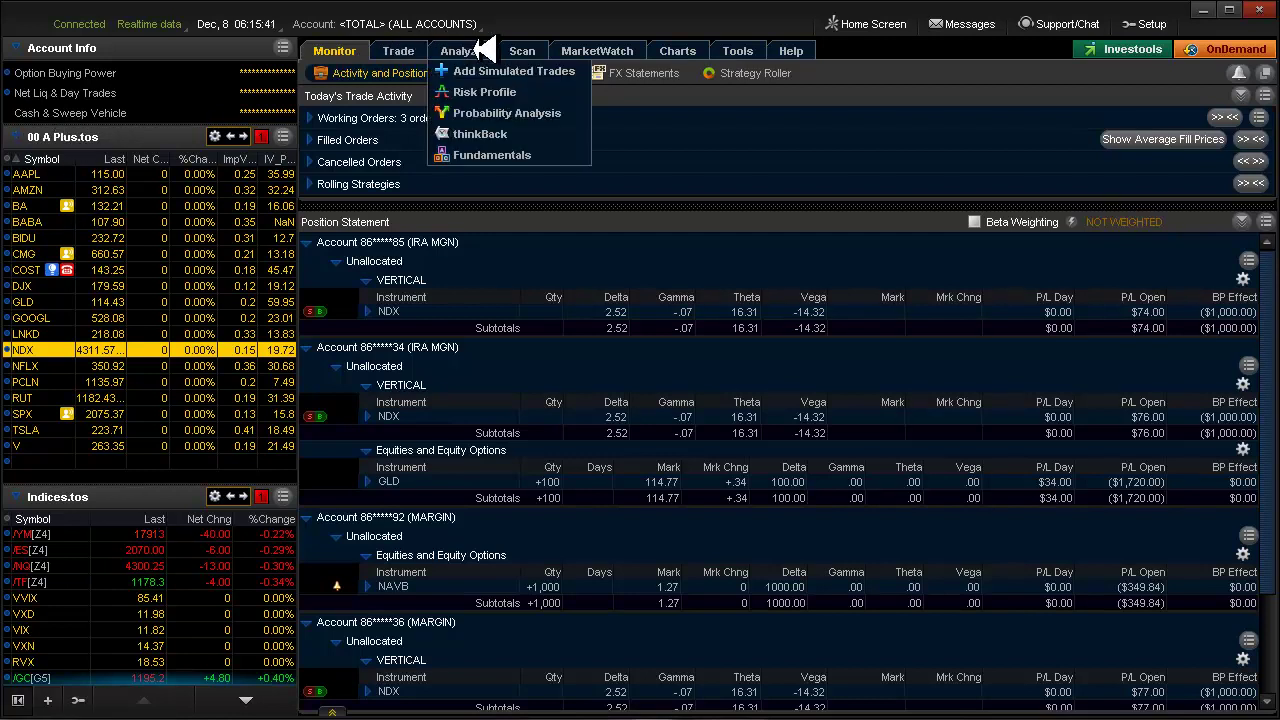
Load AAPL from the 00 A Plus watchlist into the charts and remove all drawings from its daily chart.
{"action": "left_click", "coordinate": [35, 174]}
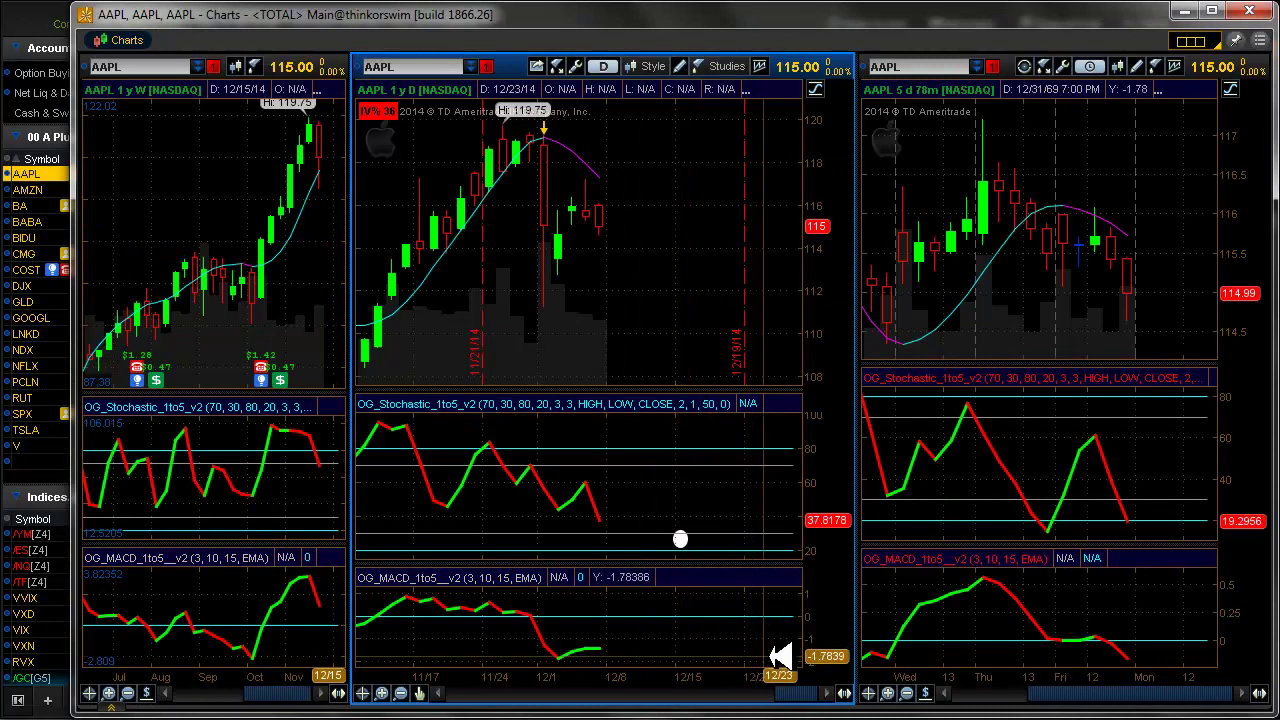
{"action": "mouse_move", "coordinate": [806, 691]}
{"action": "left_mouse_down"}
{"action": "mouse_move", "coordinate": [786, 691]}
{"action": "mouse_move", "coordinate": [802, 695]}
{"action": "left_mouse_up"}
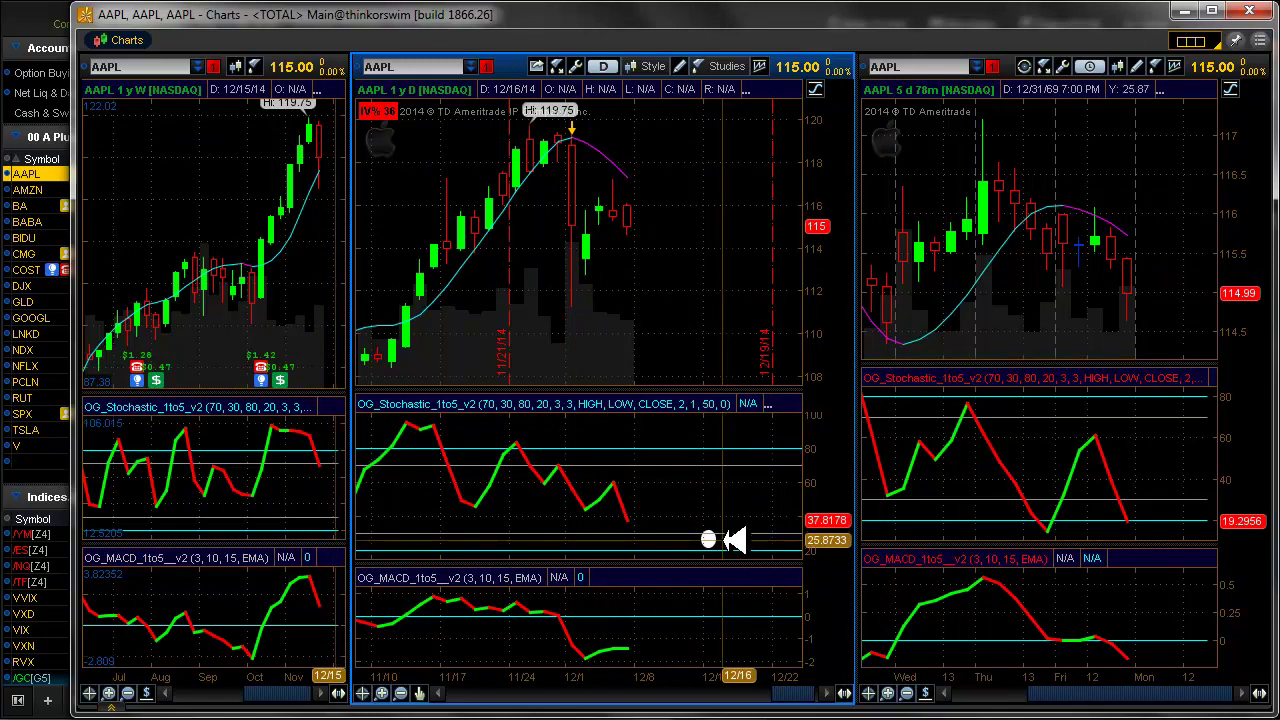
{"action": "mouse_move", "coordinate": [718, 542]}
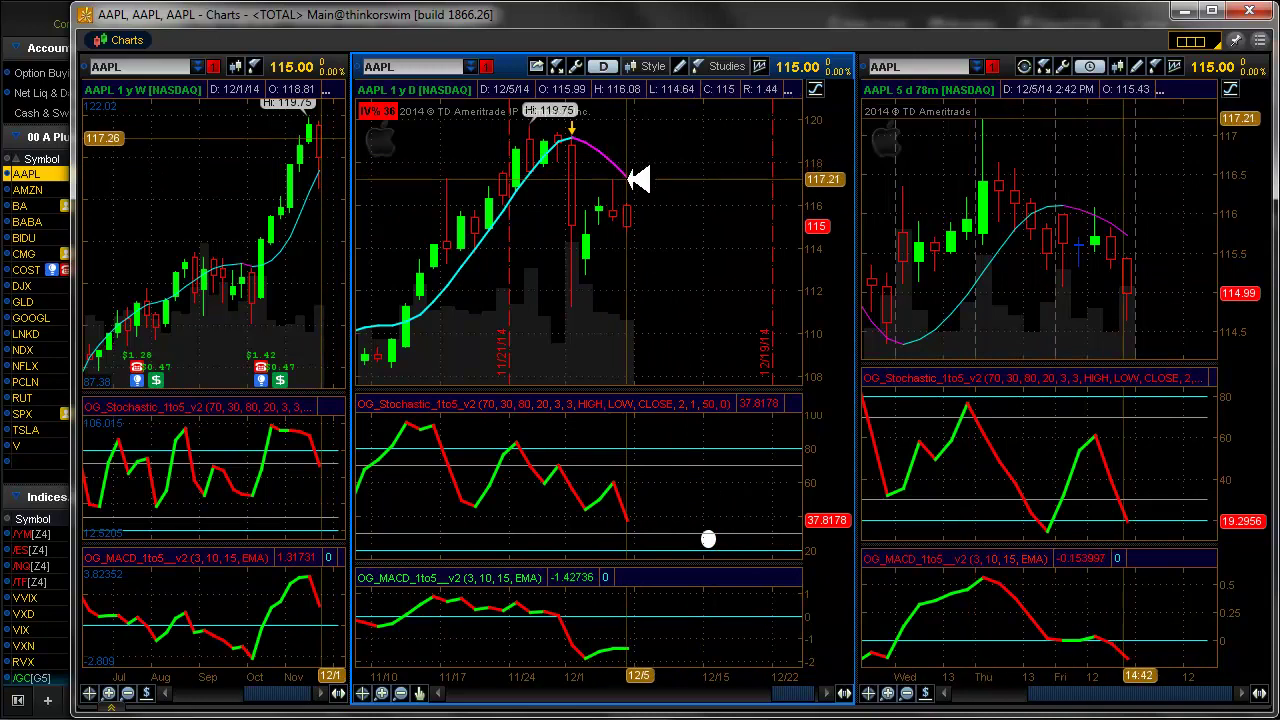
{"action": "right_click", "coordinate": [710, 540]}
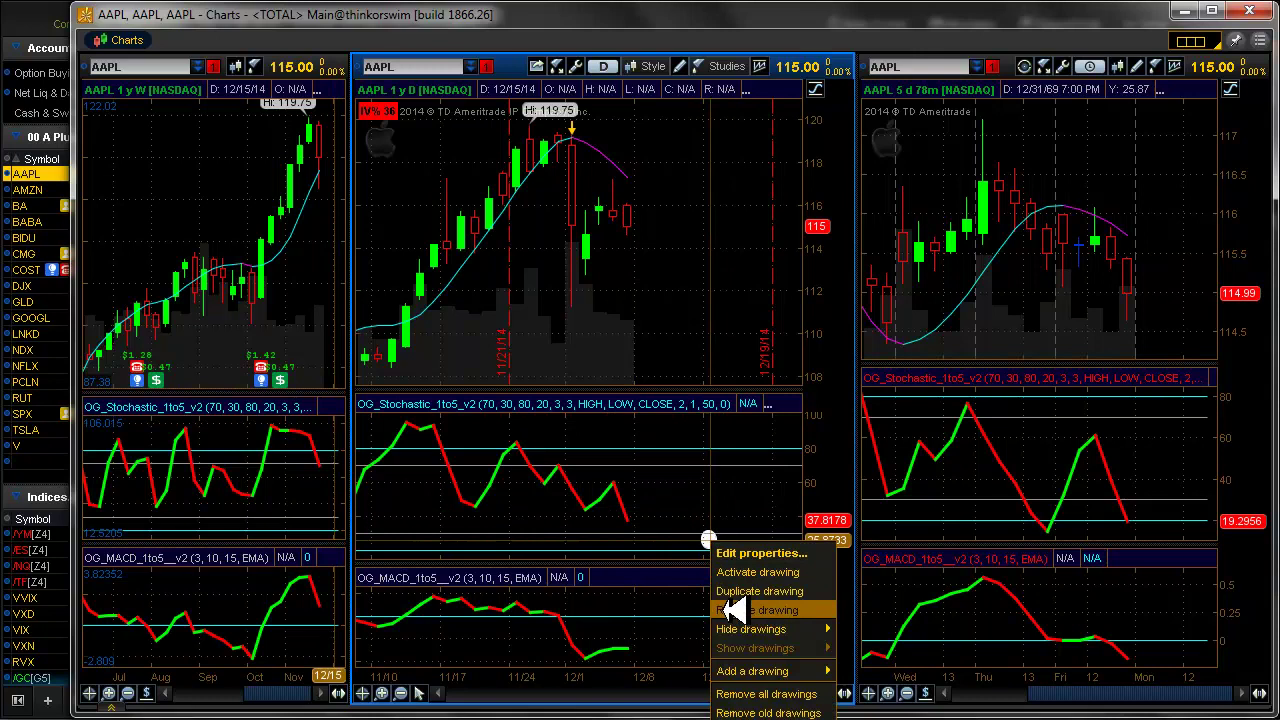
{"action": "left_click", "coordinate": [766, 693]}
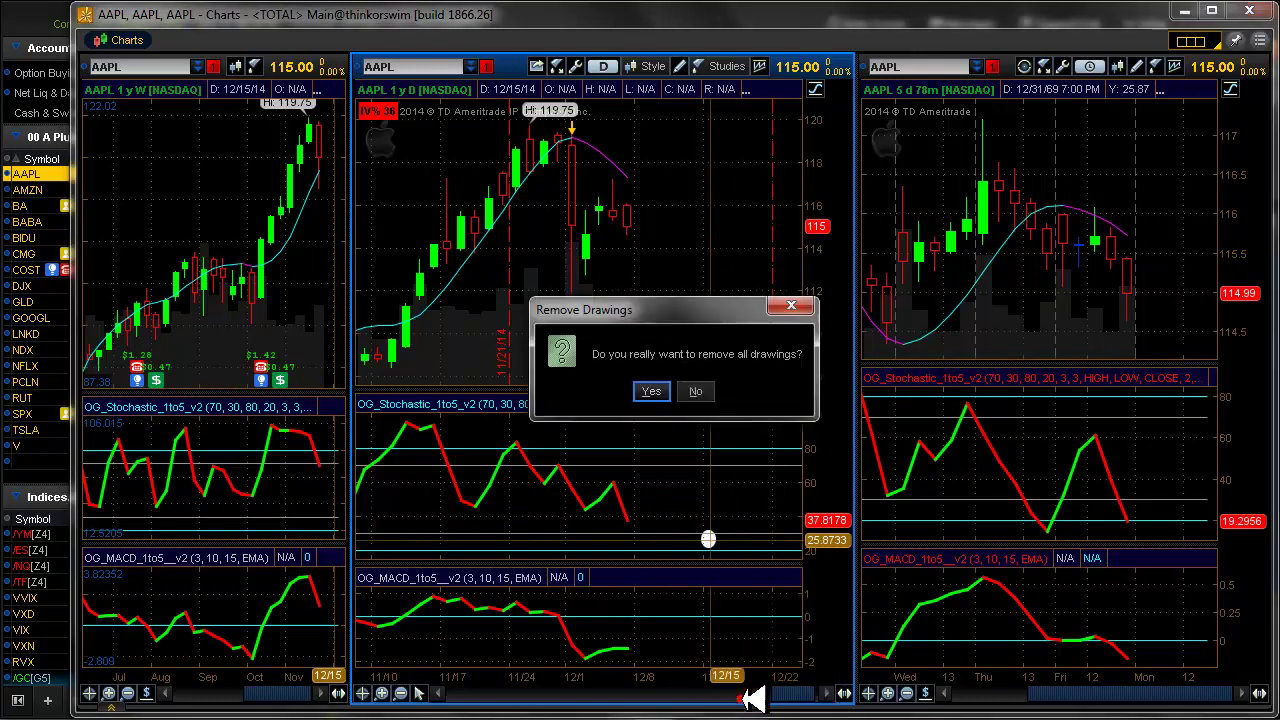
{"action": "left_click", "coordinate": [651, 391]}
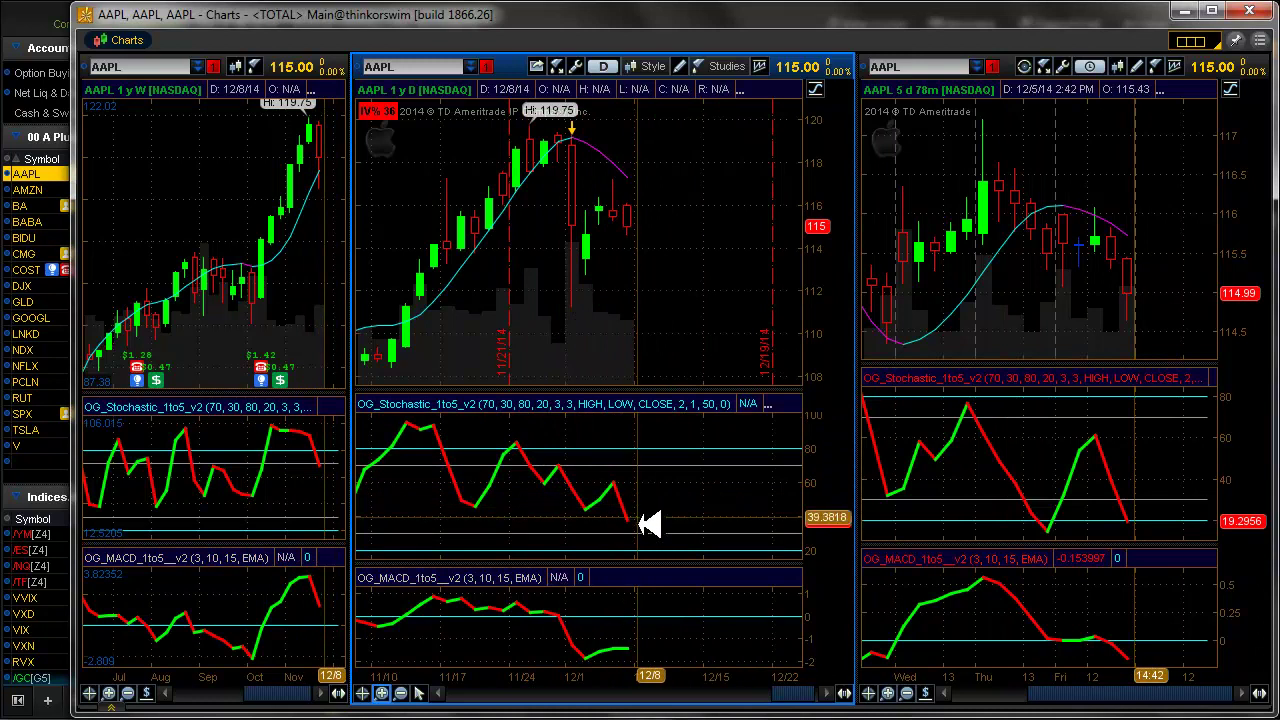
{"action": "left_click_drag", "start_coordinate": [792, 693], "coordinate": [791, 694]}
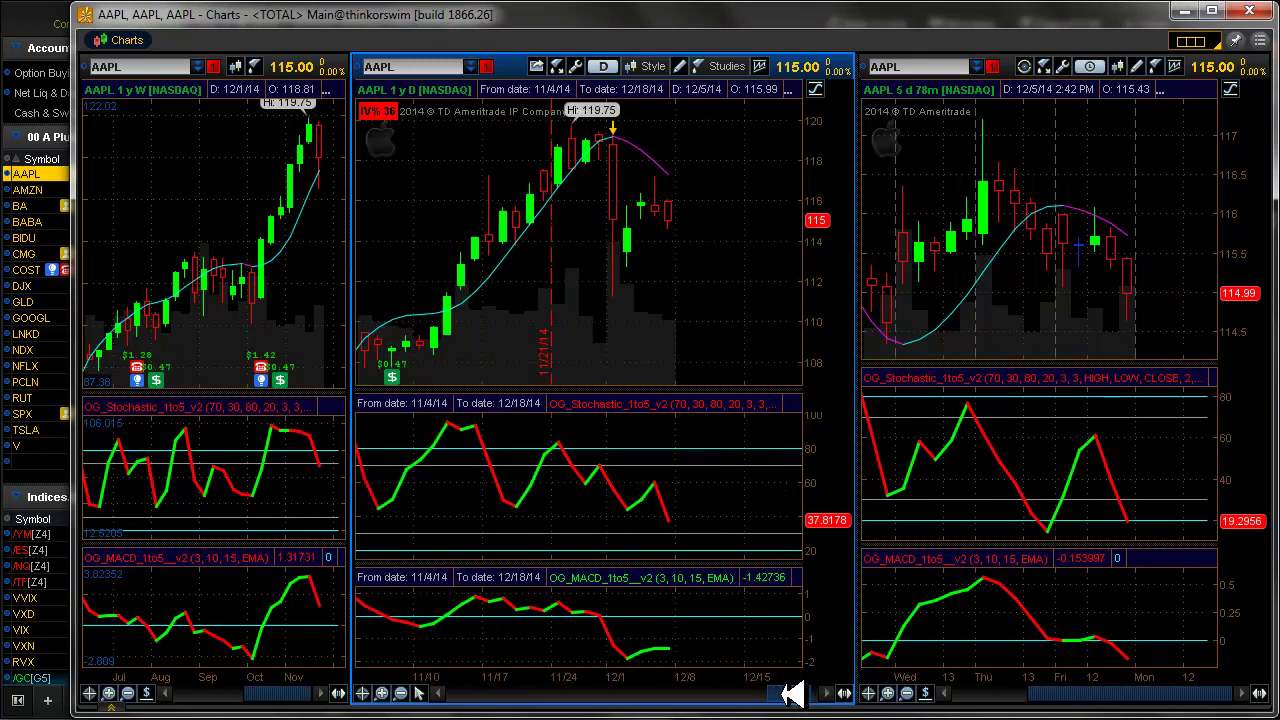
{"action": "left_click", "coordinate": [440, 693]}
{"action": "left_click", "coordinate": [440, 693]}
{"action": "left_click", "coordinate": [440, 693]}
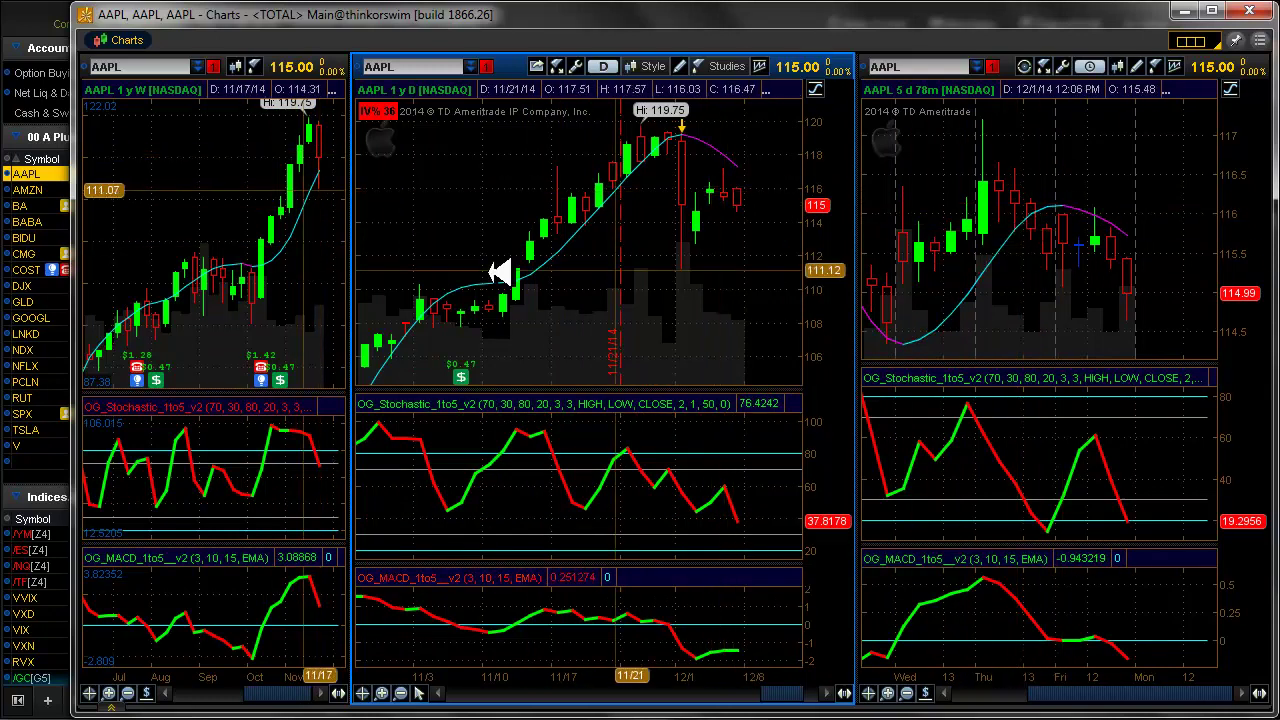
Load AMZN into the charts and draw a small oval between the 70 and 80 levels of the daily OG_Stochastic study, beyond the latest bars.
{"action": "left_click", "coordinate": [38, 190]}
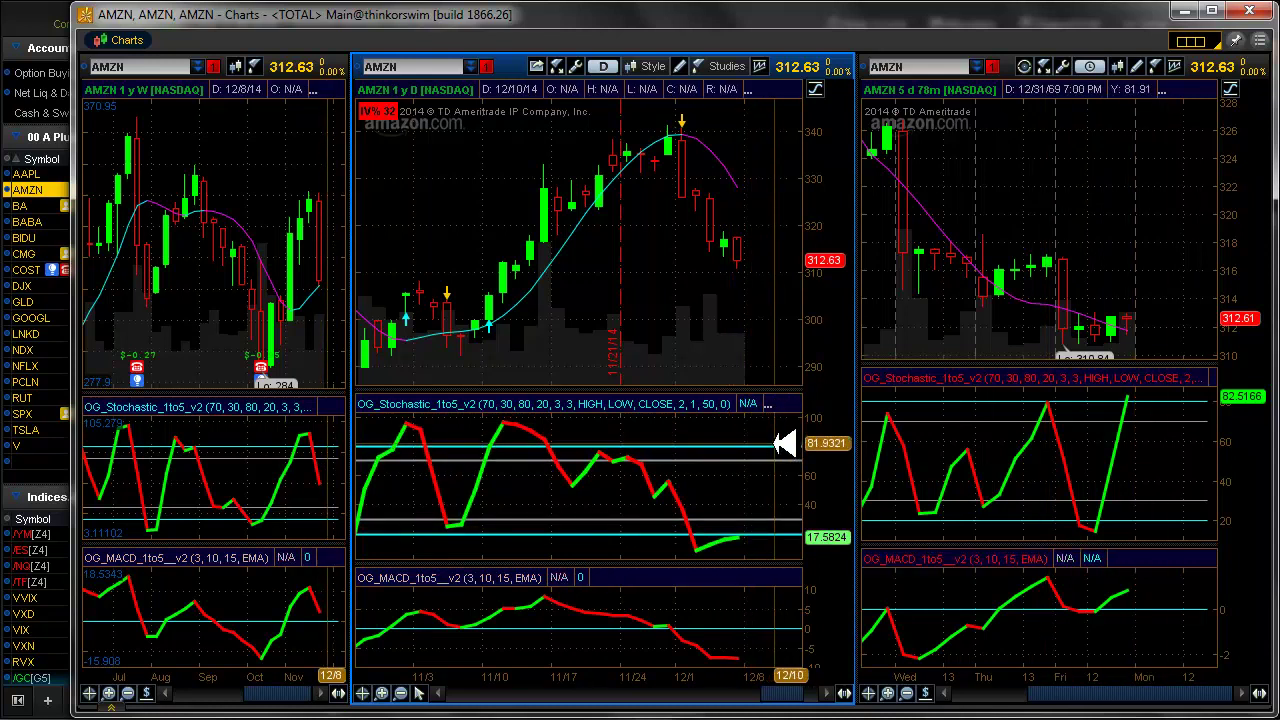
{"action": "left_click", "coordinate": [419, 692]}
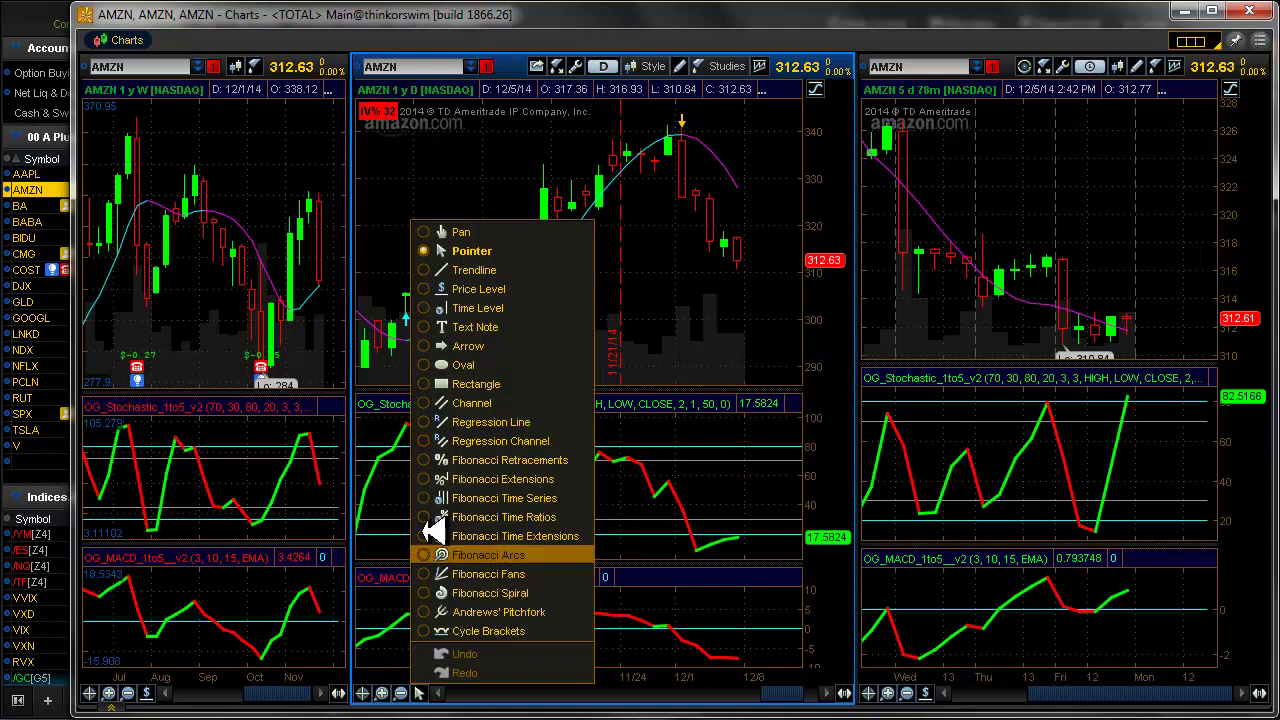
{"action": "left_click", "coordinate": [468, 383]}
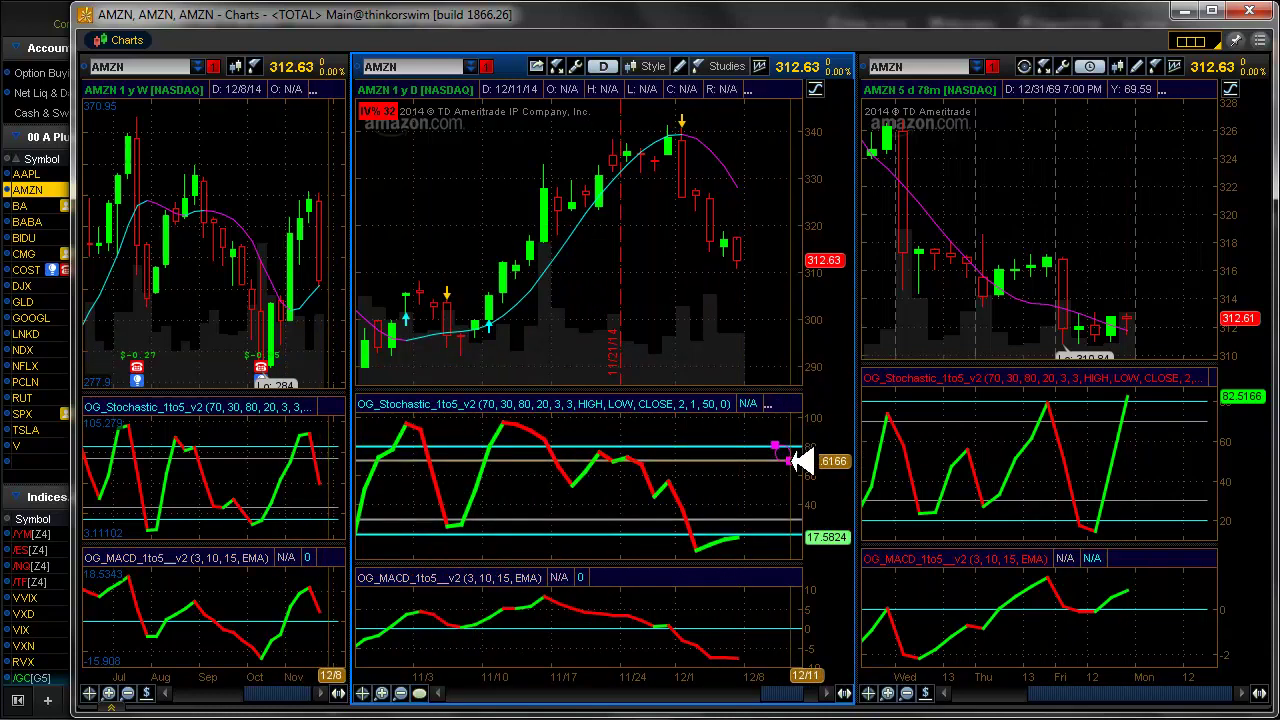
{"action": "left_click", "coordinate": [782, 452]}
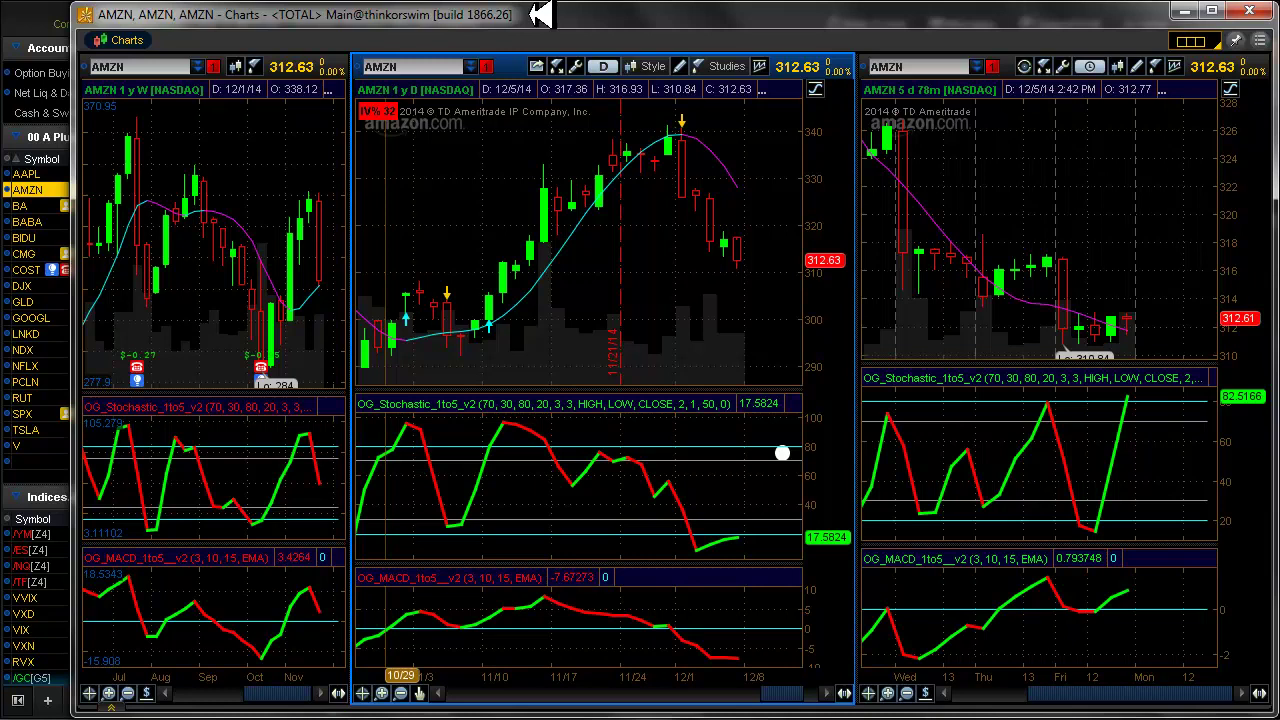
Load BA into the charts and remove all drawings from its daily chart.
{"action": "left_click", "coordinate": [32, 204]}
{"action": "key", "text": "alt+Tab"}
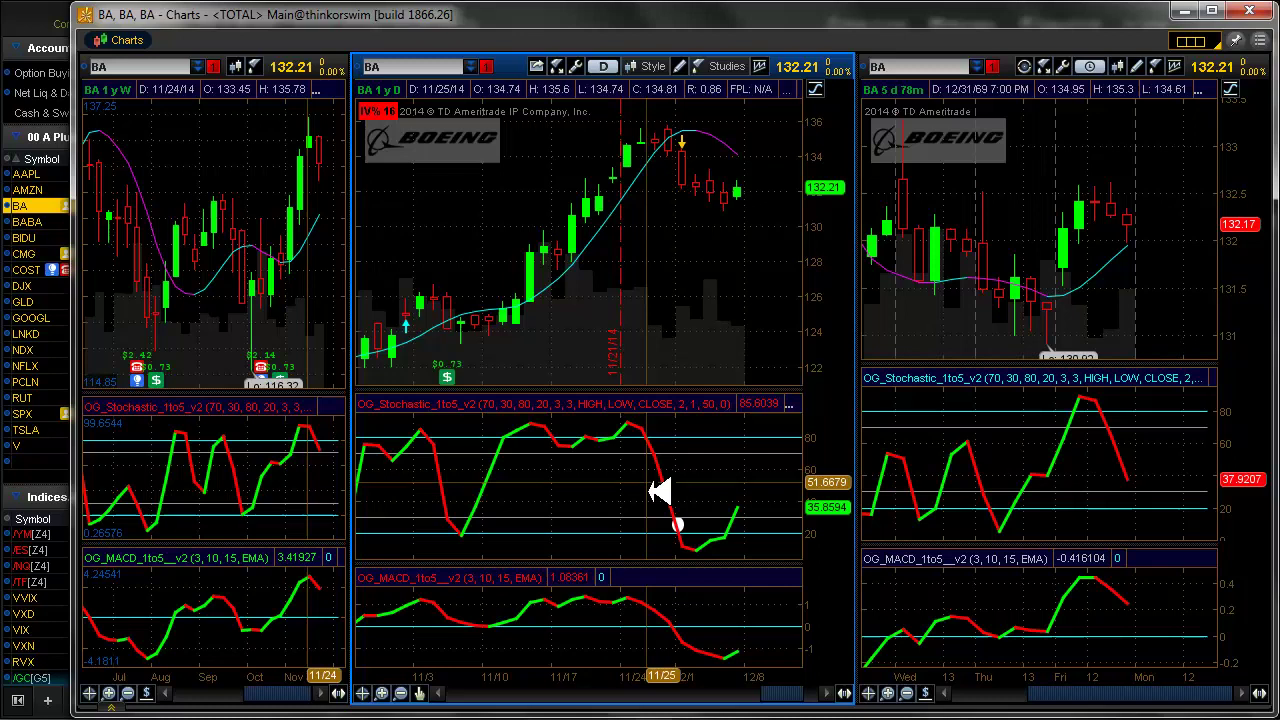
{"action": "right_click", "coordinate": [684, 528]}
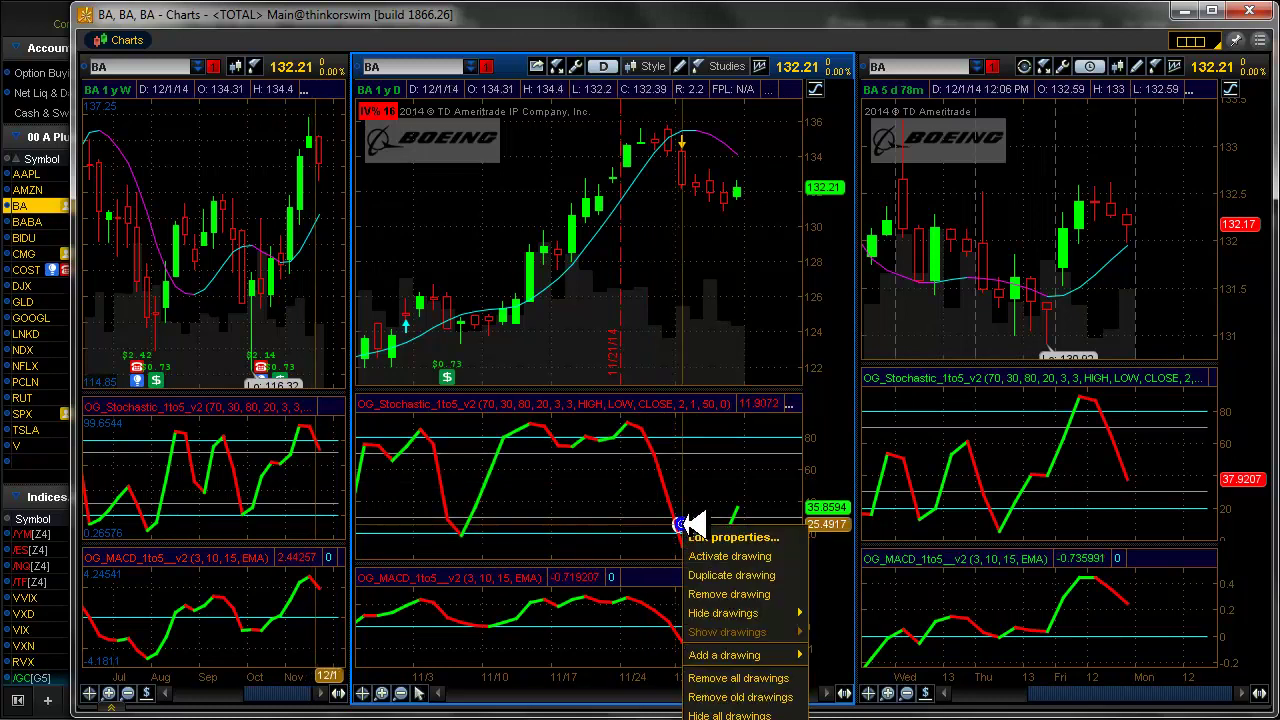
{"action": "left_click", "coordinate": [740, 678]}
{"action": "left_click", "coordinate": [664, 394]}
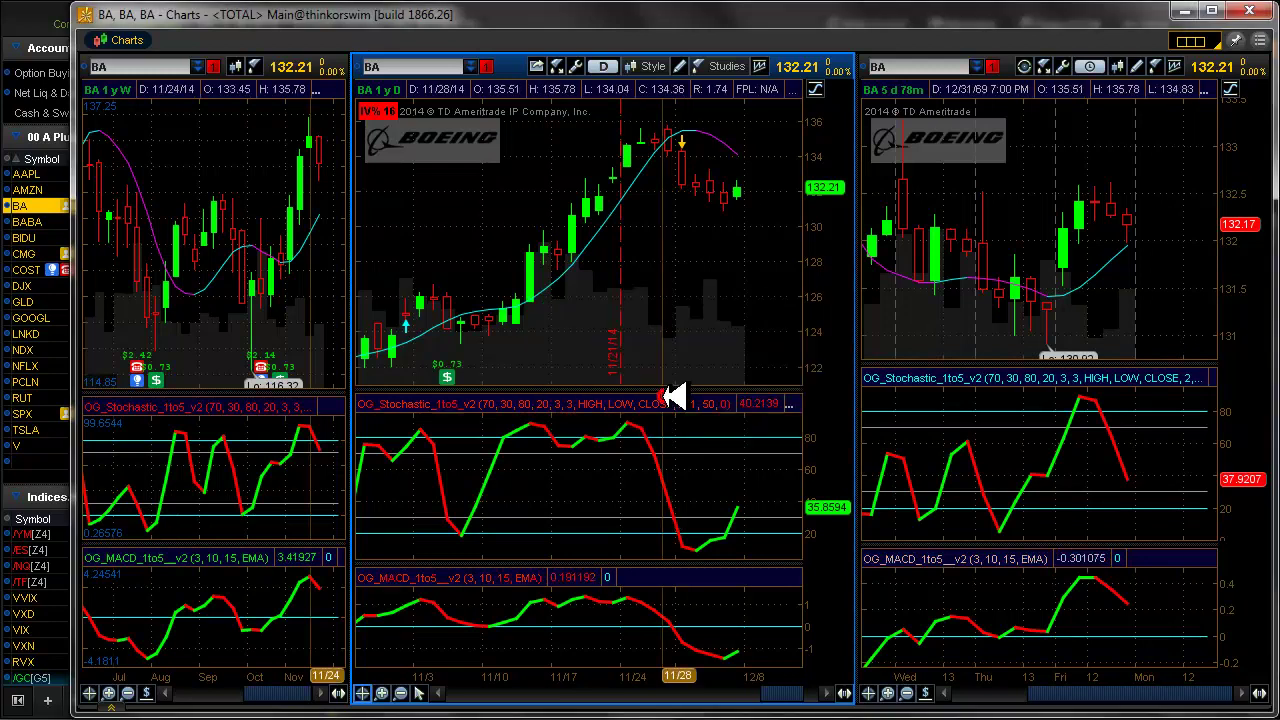
Load BABA into the charts and place an arrow on the daily chart at the 12/4/14 bar, at 107.9.
{"action": "left_click", "coordinate": [45, 220]}
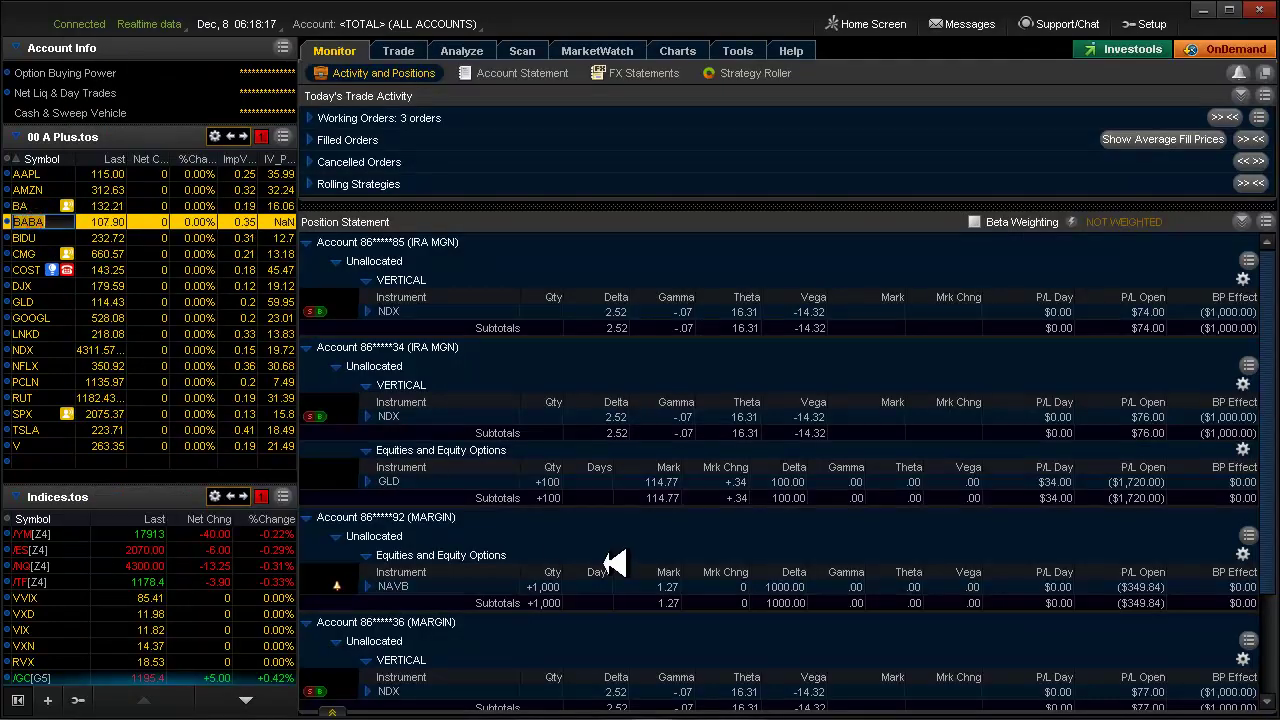
{"action": "key", "text": "alt+Tab"}
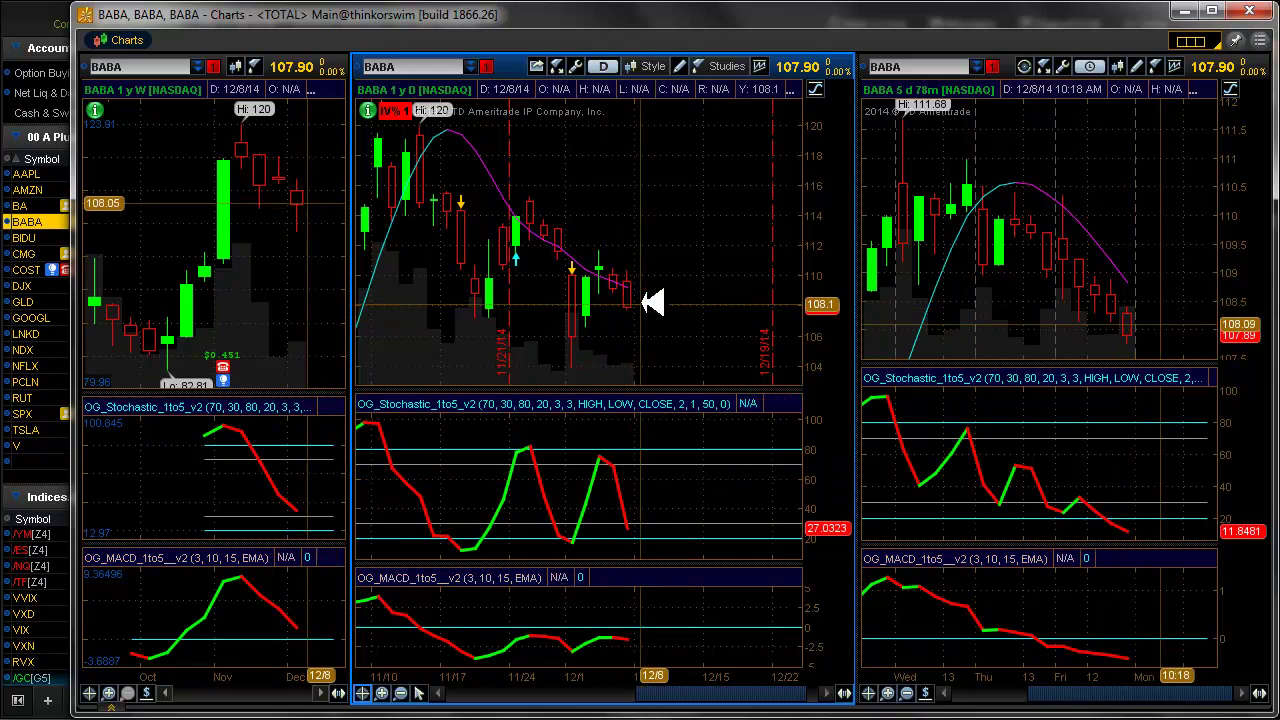
{"action": "left_click", "coordinate": [424, 693]}
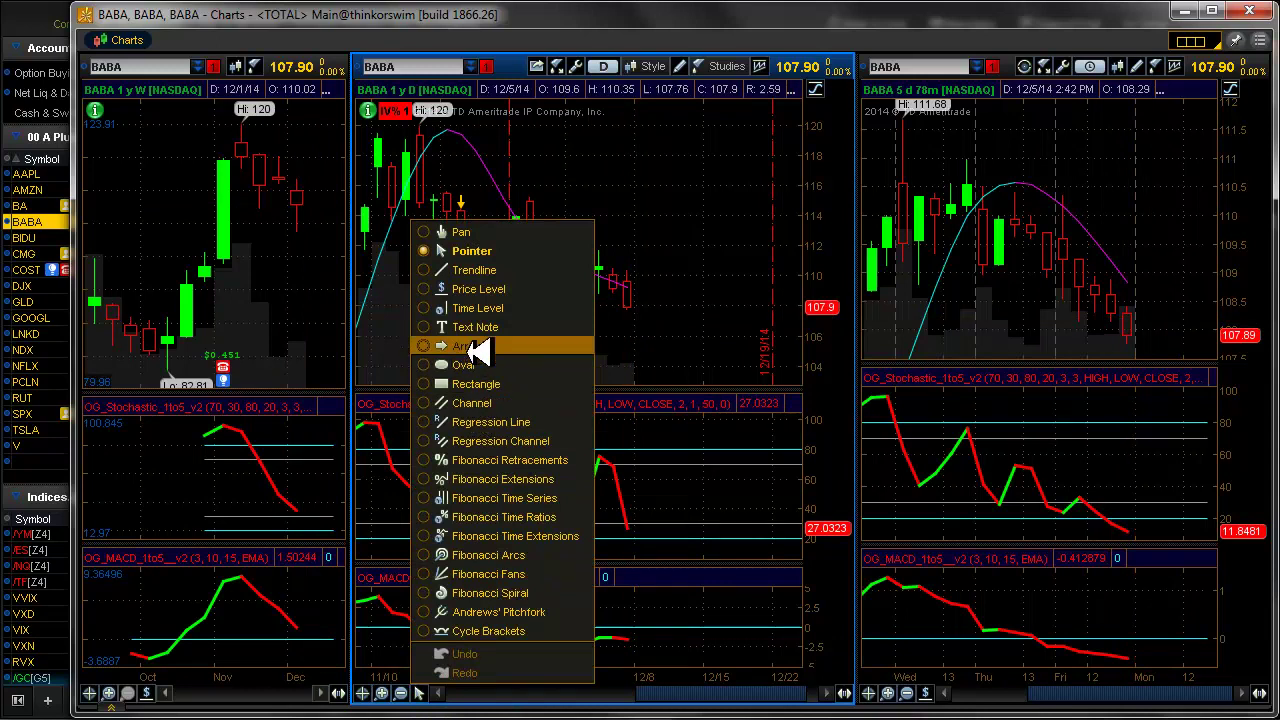
{"action": "left_click", "coordinate": [476, 343]}
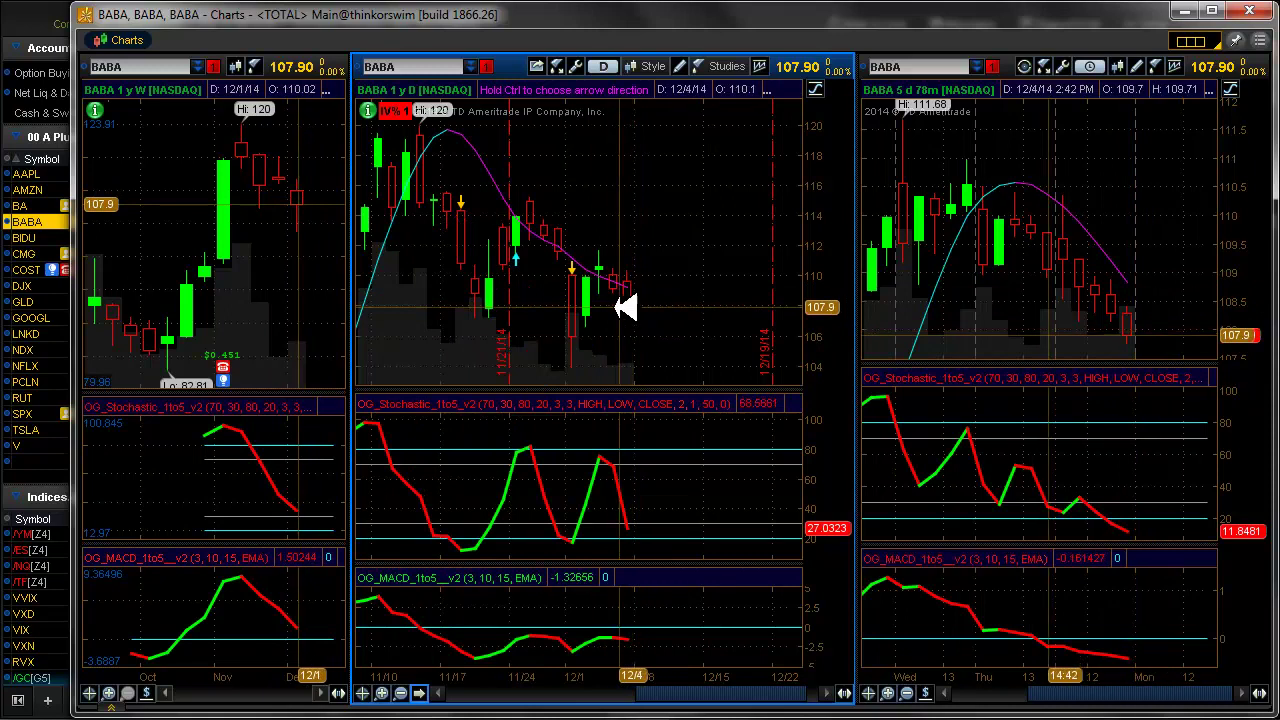
{"action": "left_click", "coordinate": [614, 308]}
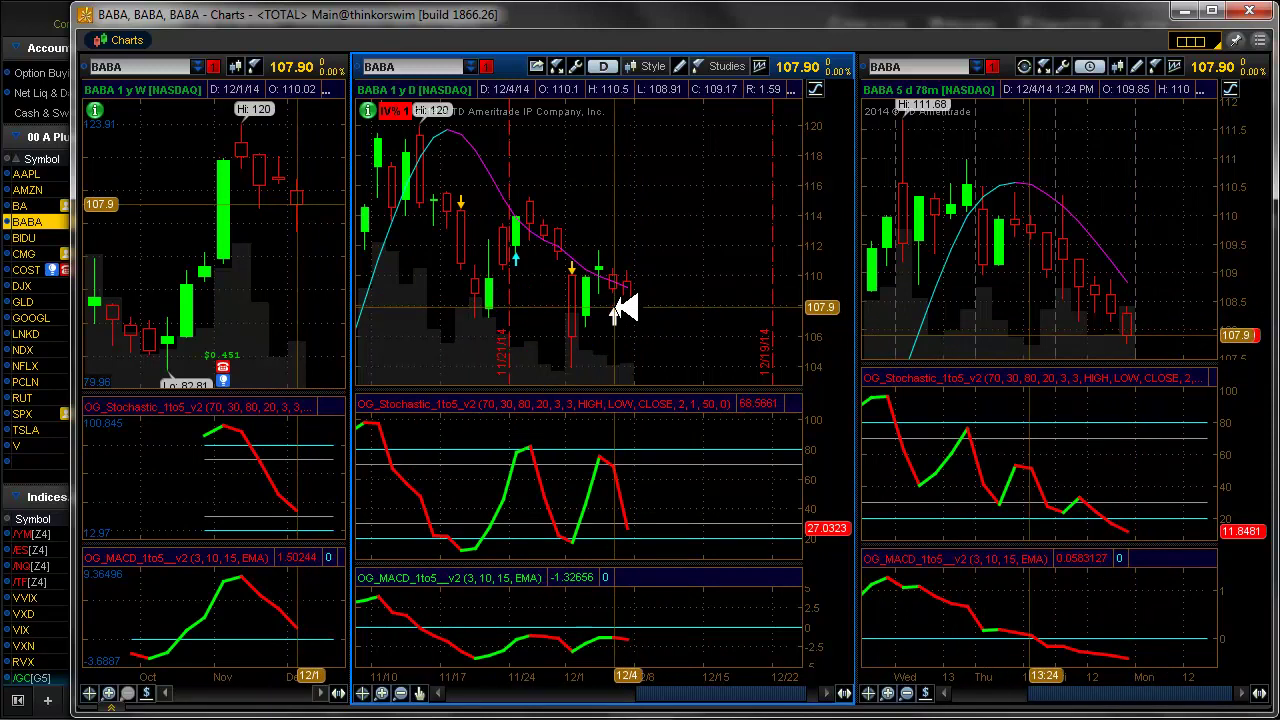
Set the direction of the BABA arrow drawing to right in its properties.
{"action": "right_click", "coordinate": [614, 313]}
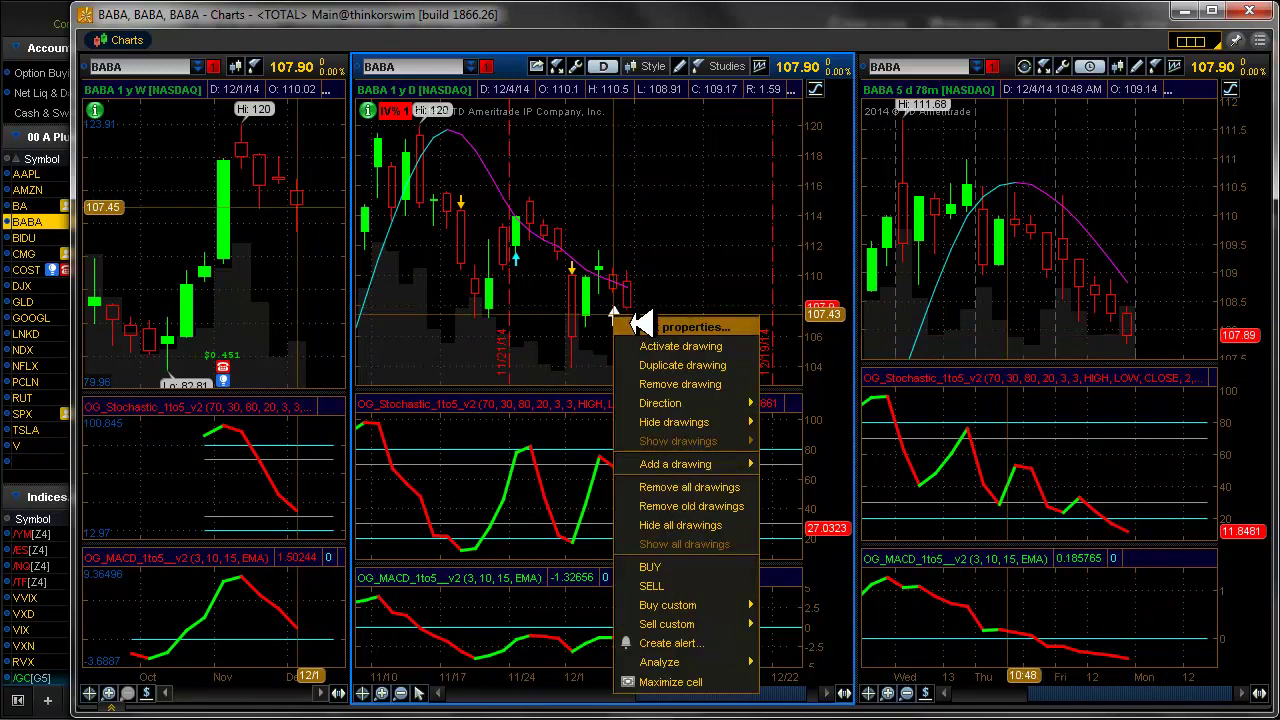
{"action": "left_click", "coordinate": [660, 326]}
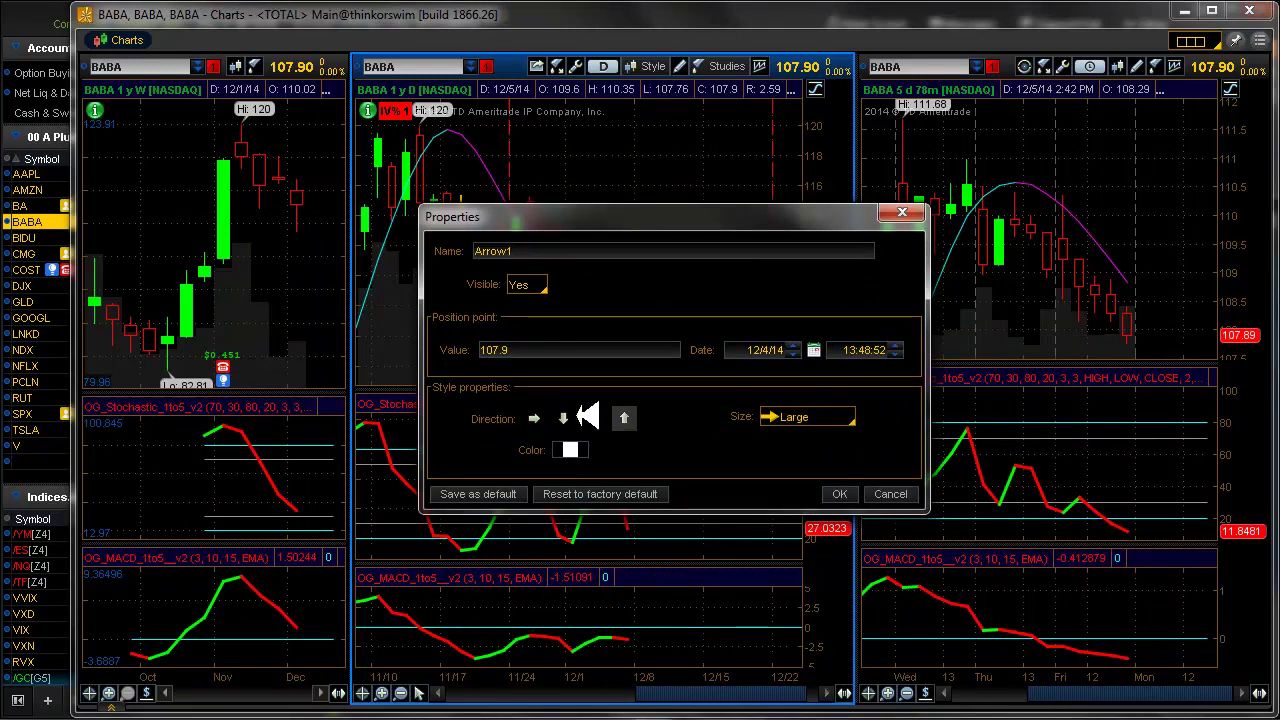
{"action": "left_click", "coordinate": [842, 494]}
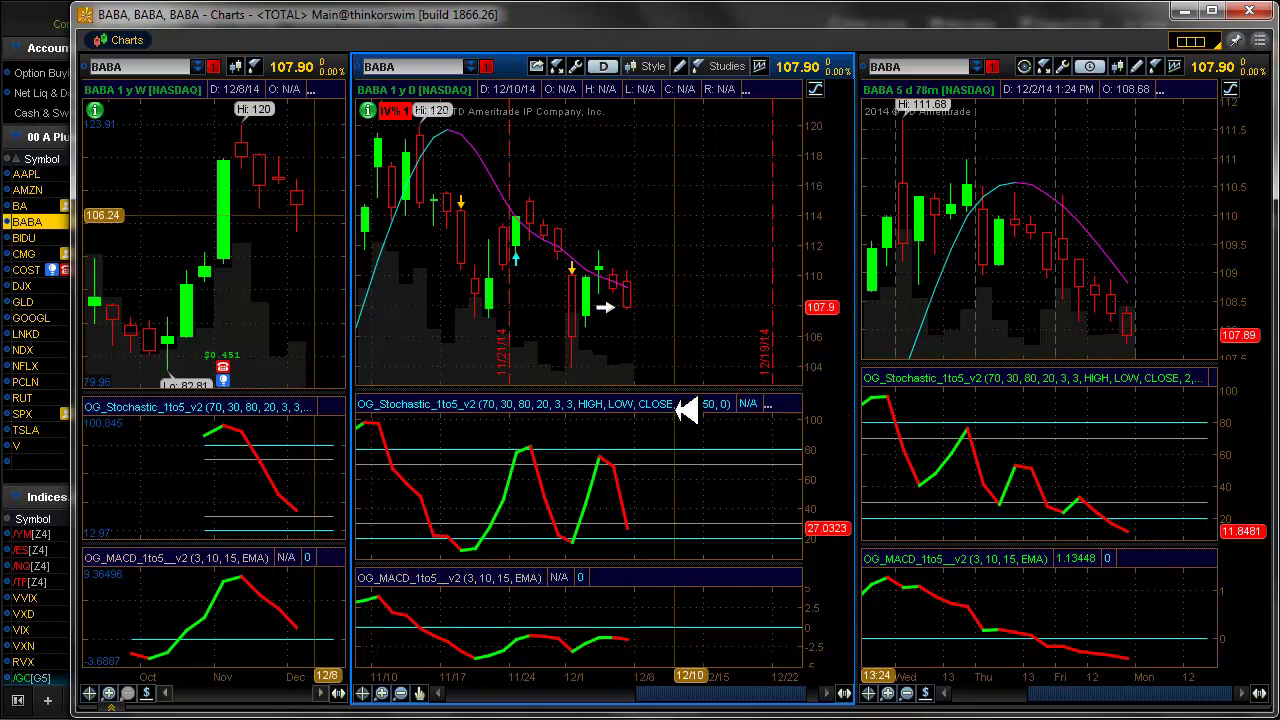
Load BIDU into the charts and examine the latest daily candles and the oval marked on the daily stochastic study.
{"action": "left_click", "coordinate": [27, 238]}
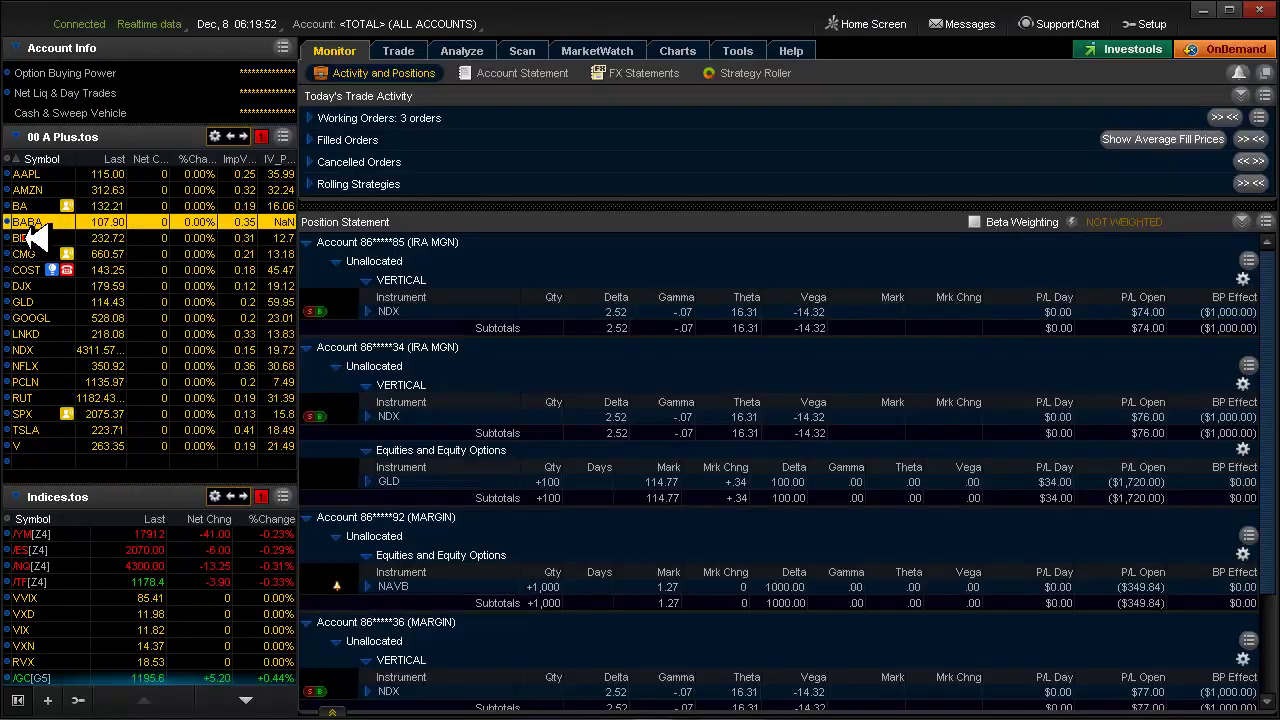
{"action": "key", "text": "alt+Tab"}
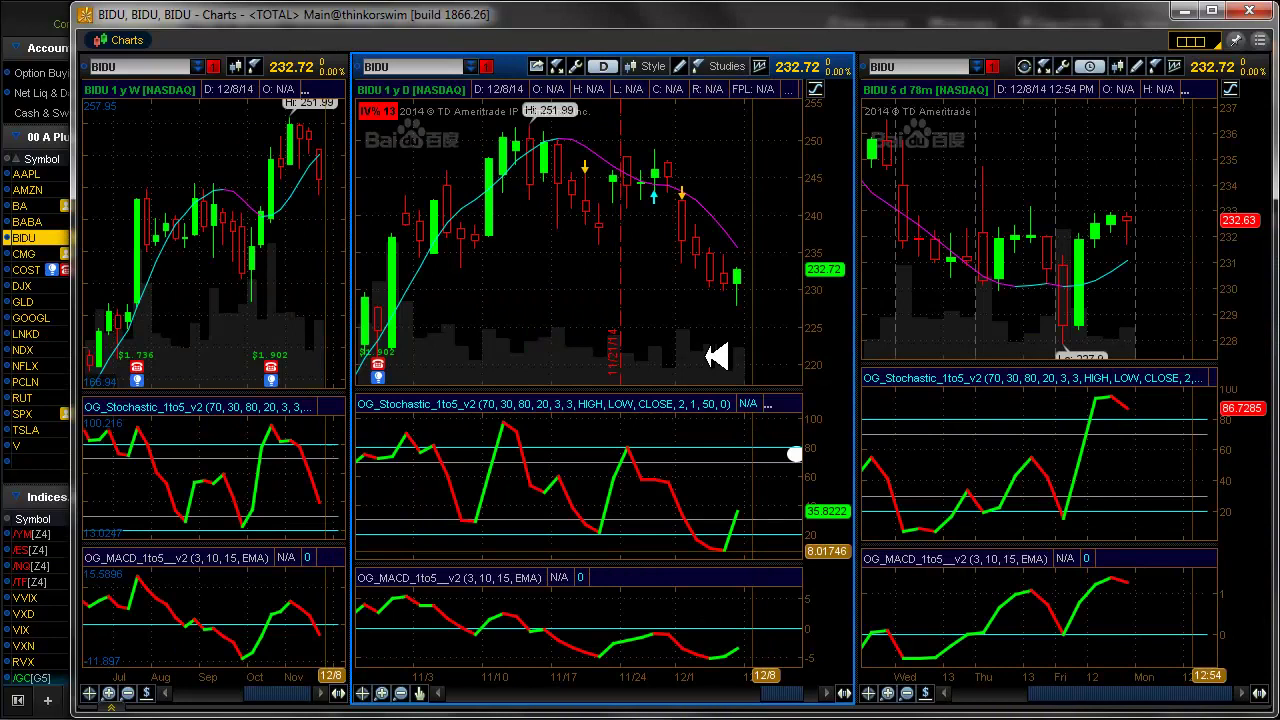
{"action": "left_click", "coordinate": [830, 692]}
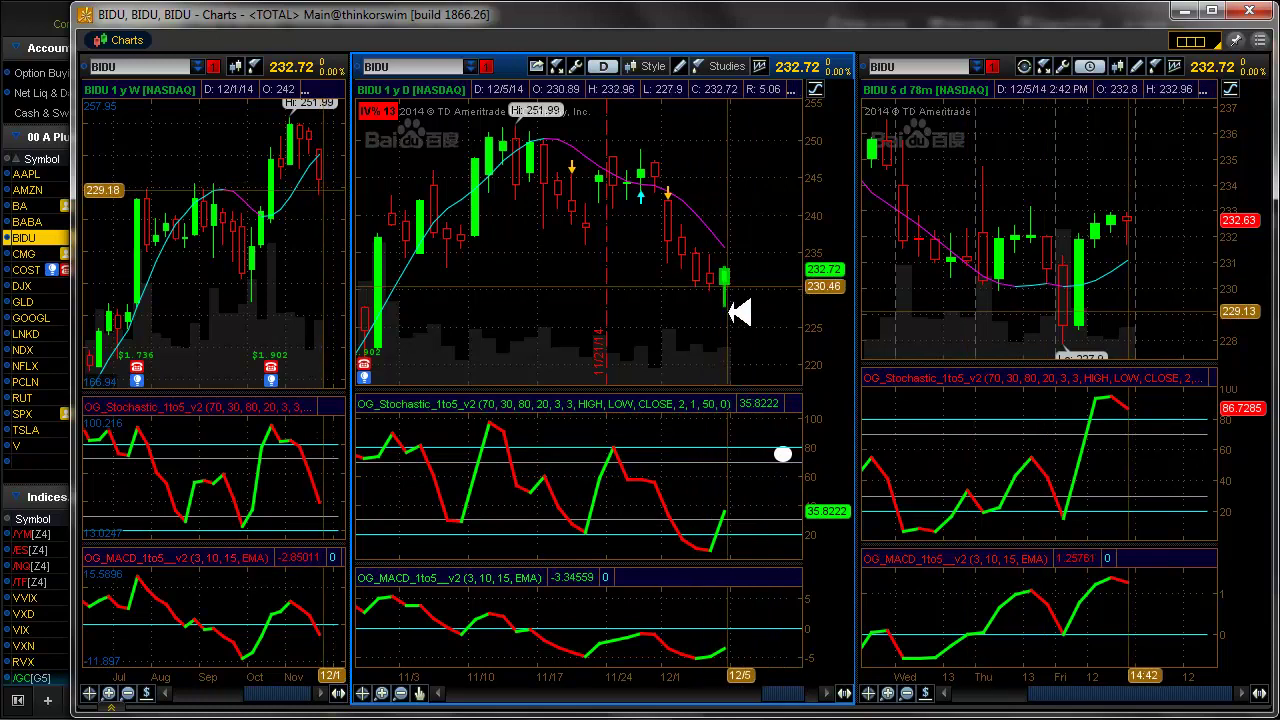
{"action": "left_click", "coordinate": [783, 454]}
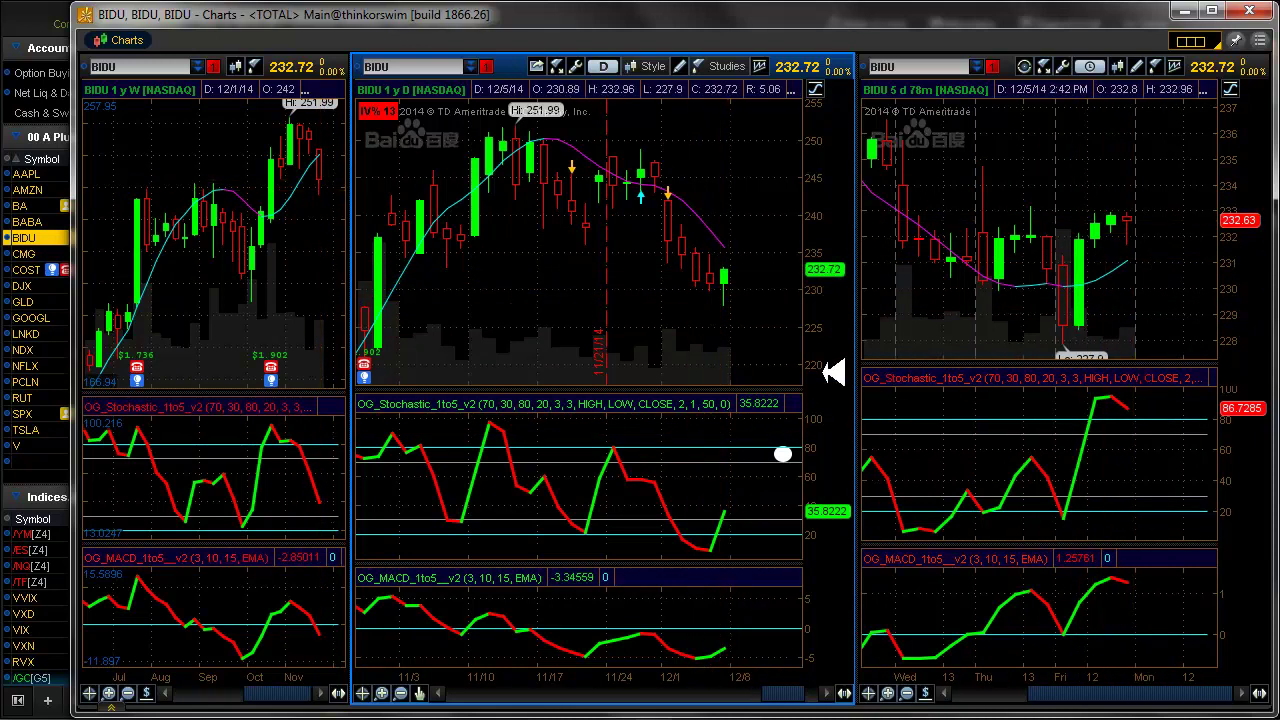
Review the CMG charts, followed by the COST charts and the upcoming earnings marker on the COST daily chart.
{"action": "left_click", "coordinate": [28, 254]}
{"action": "key", "text": "alt+Tab"}
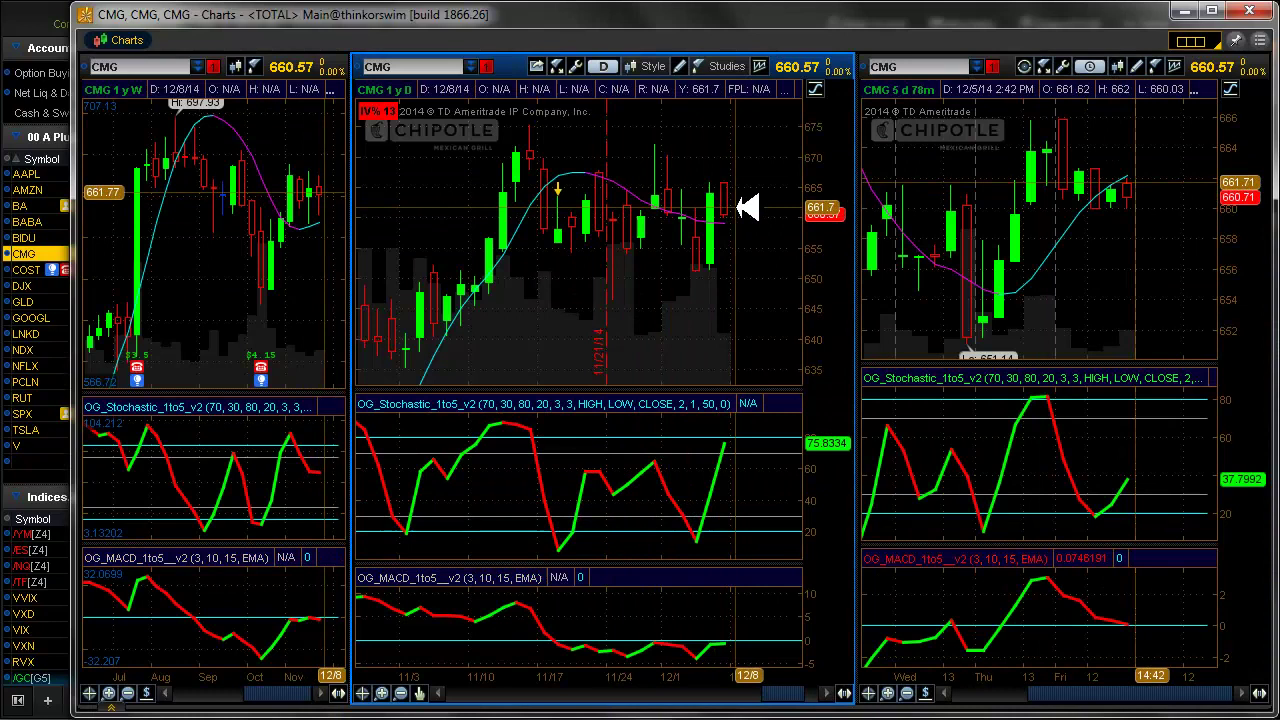
{"action": "left_click", "coordinate": [28, 270]}
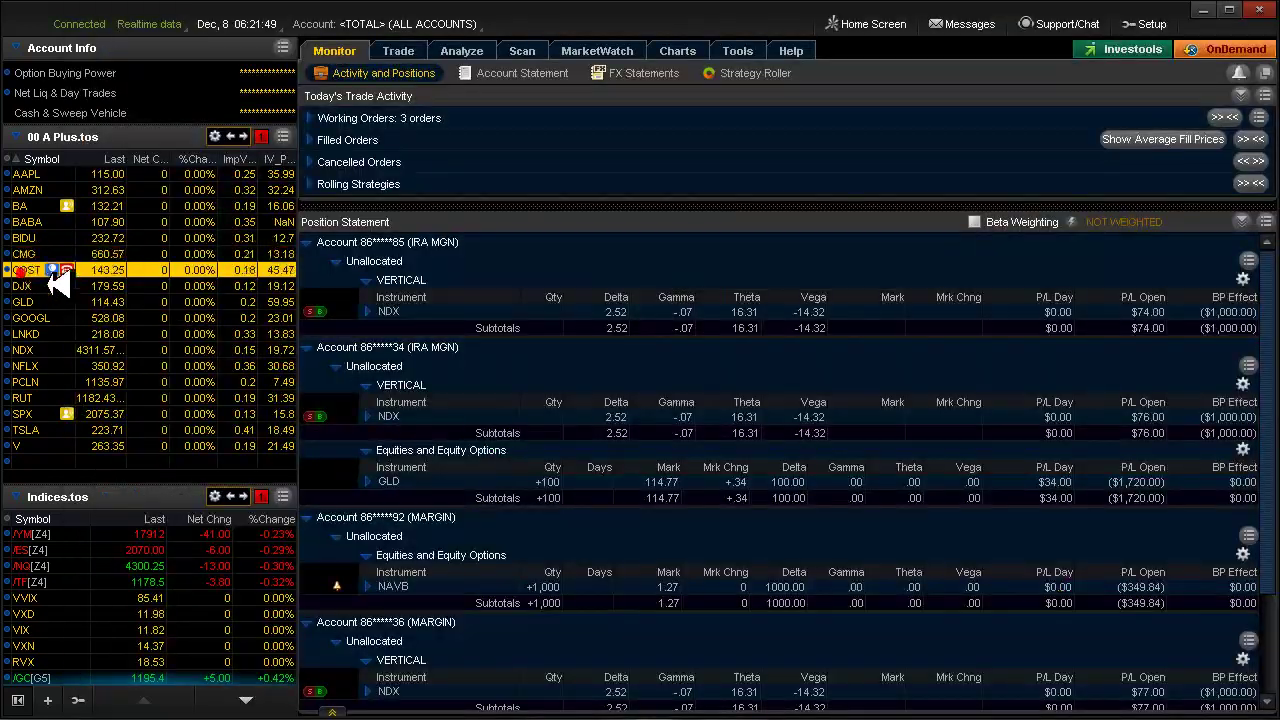
{"action": "key", "text": "alt+Tab"}
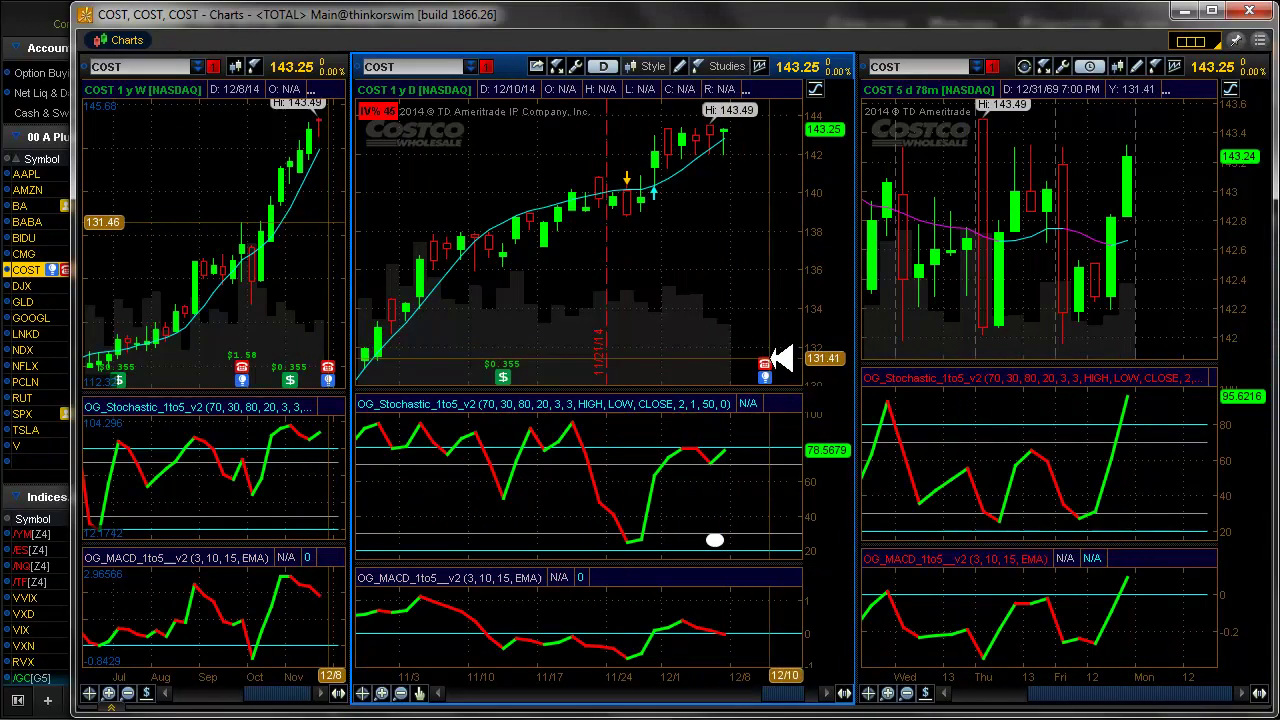
{"action": "mouse_move", "coordinate": [772, 359]}
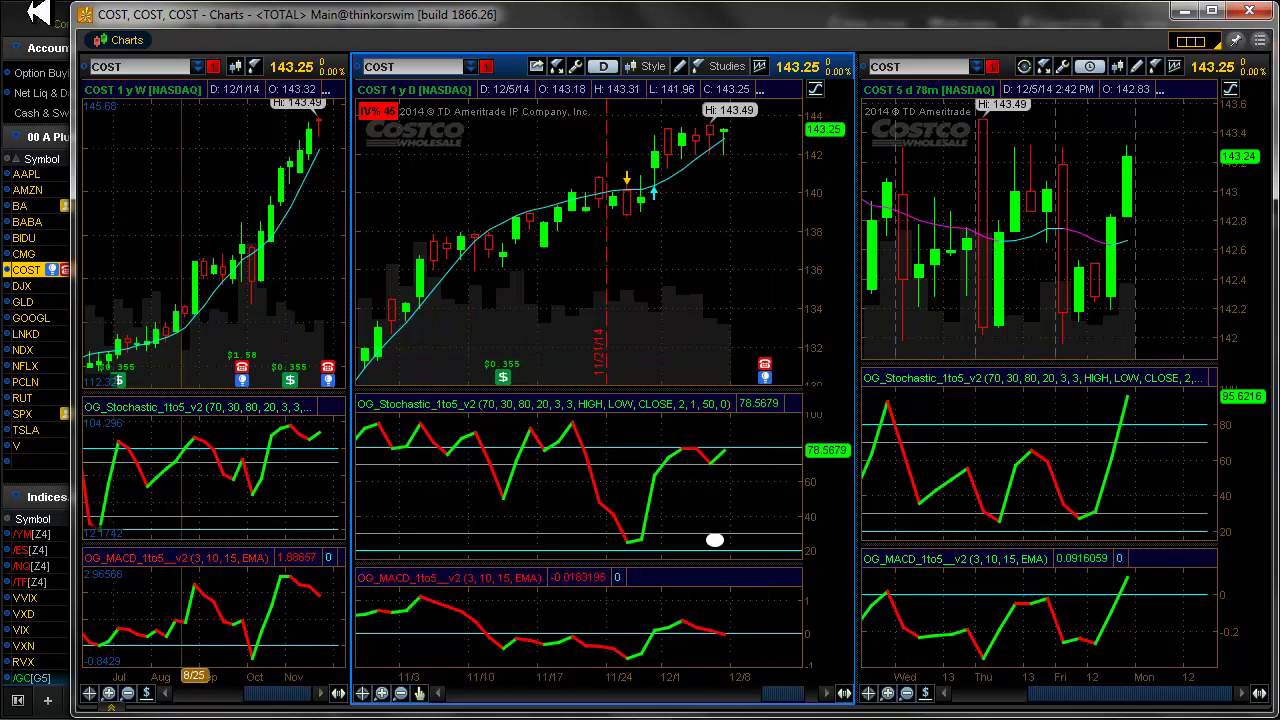
Display the COST option chain in the main window and collapse the Order Entry Tools area to examine the DEC2 14 weekly strikes.
{"action": "left_click", "coordinate": [44, 14]}
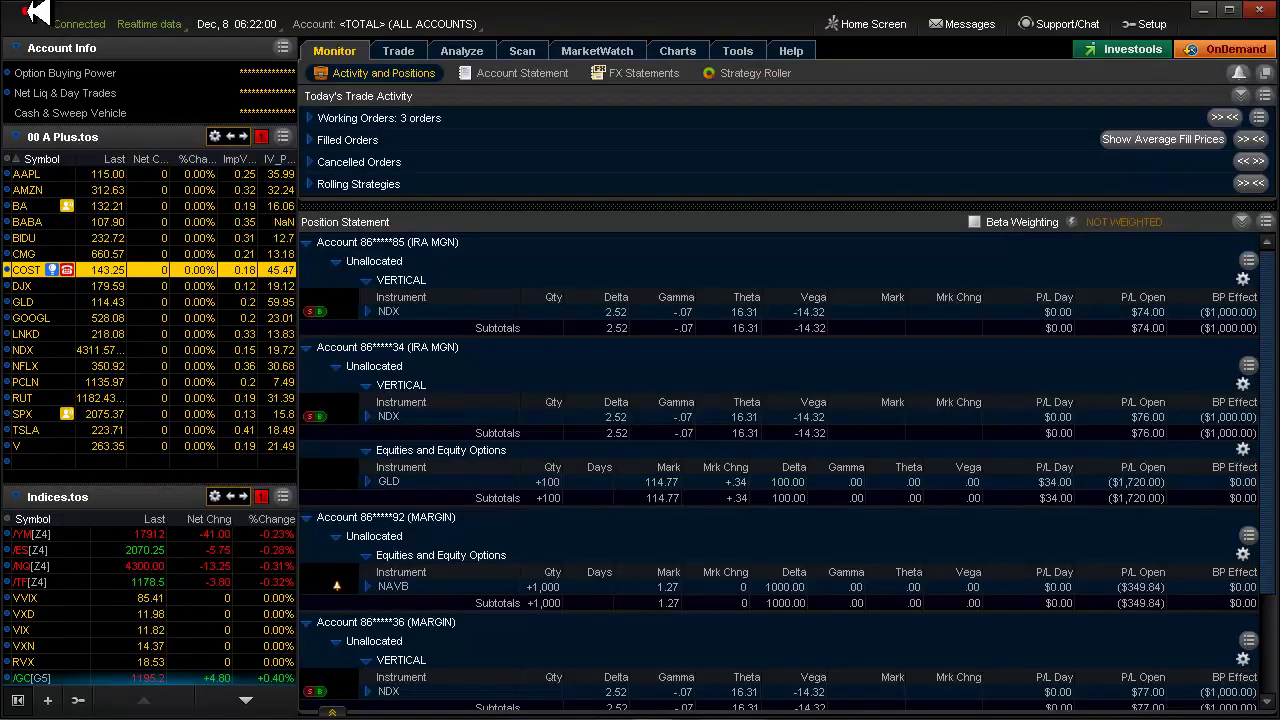
{"action": "left_click", "coordinate": [406, 45]}
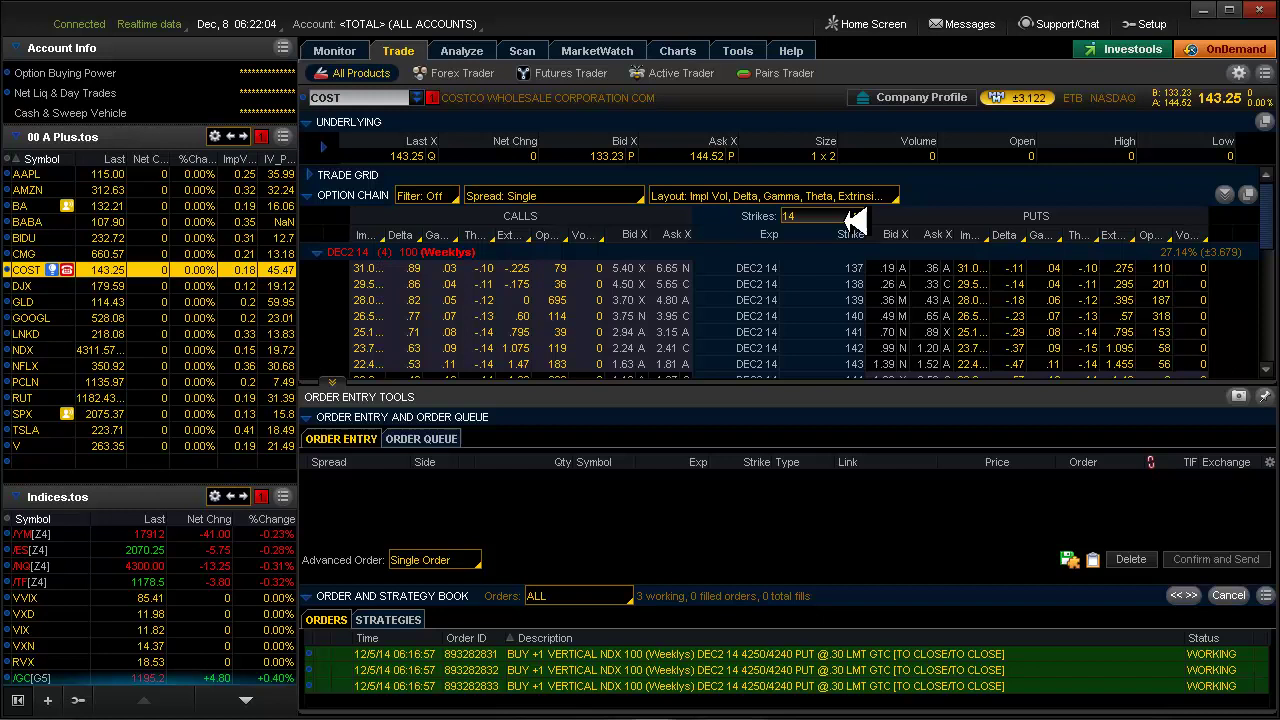
{"action": "left_click_drag", "start_coordinate": [342, 378], "coordinate": [342, 383]}
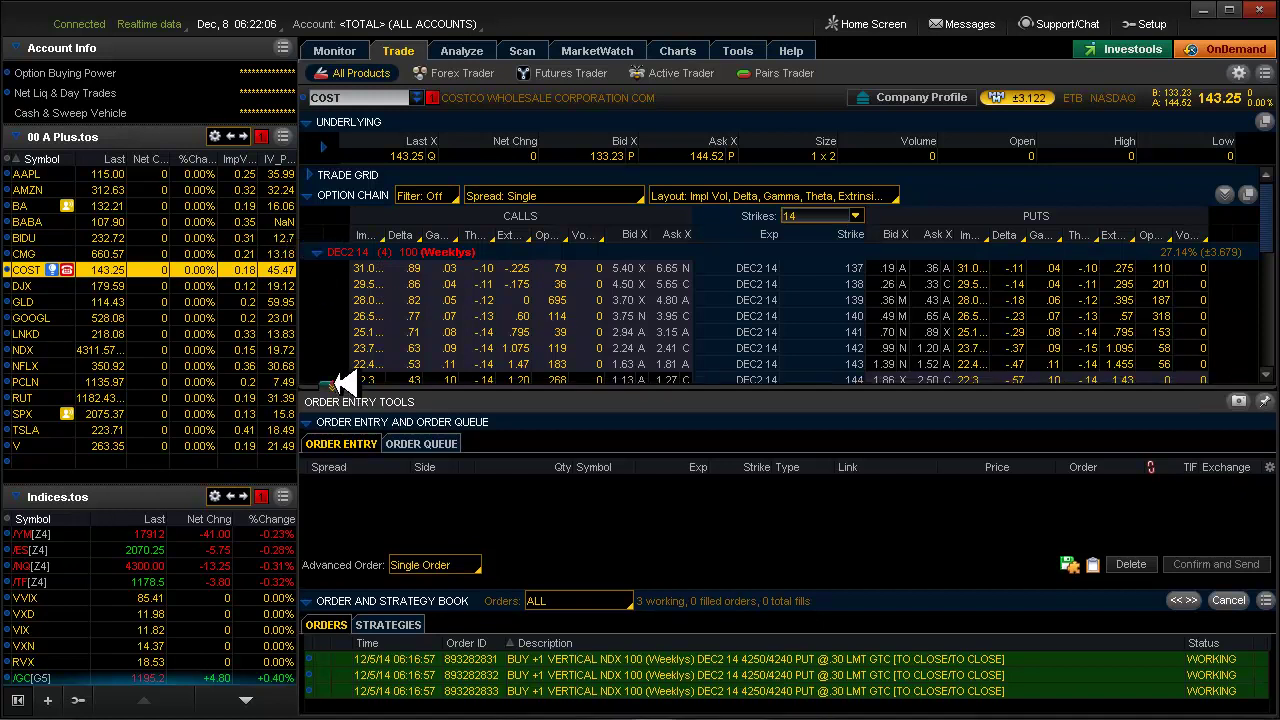
{"action": "left_click", "coordinate": [342, 383]}
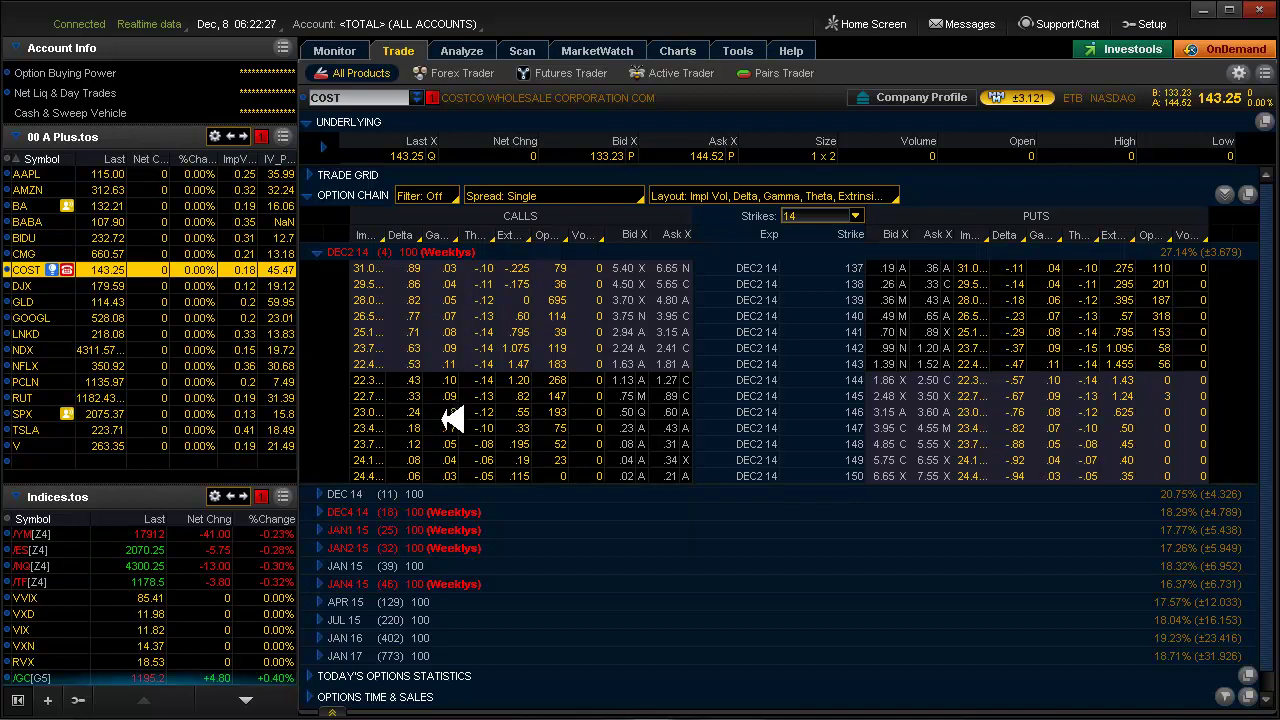
Set up a COST DEC2 14 vertical credit order selling the 147 call and buying the 149 call.
{"action": "right_click", "coordinate": [443, 428]}
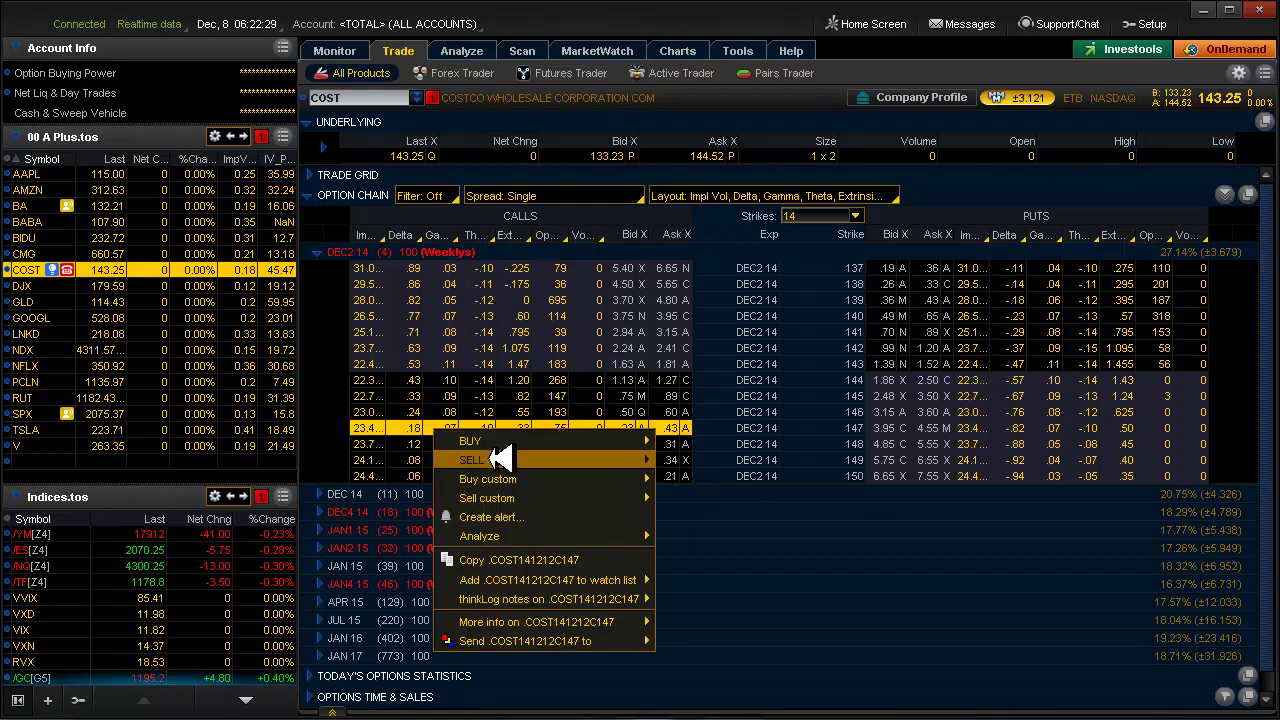
{"action": "mouse_move", "coordinate": [605, 460]}
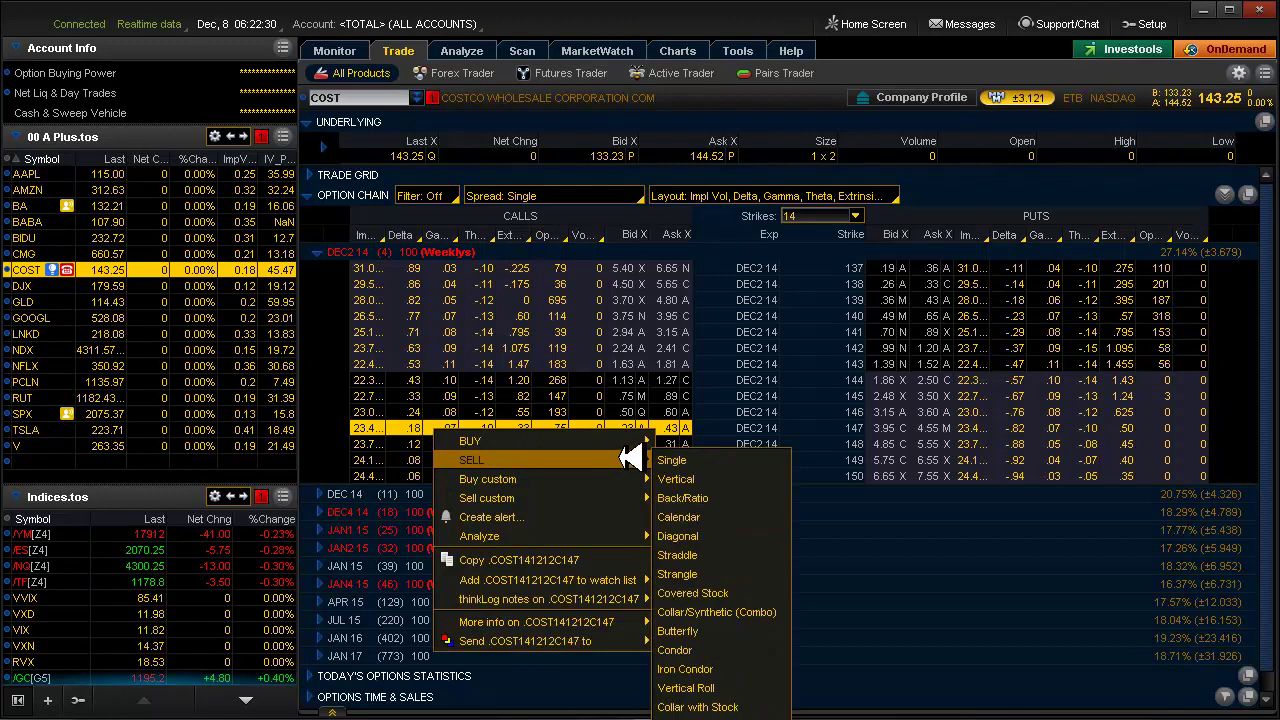
{"action": "left_click", "coordinate": [704, 478]}
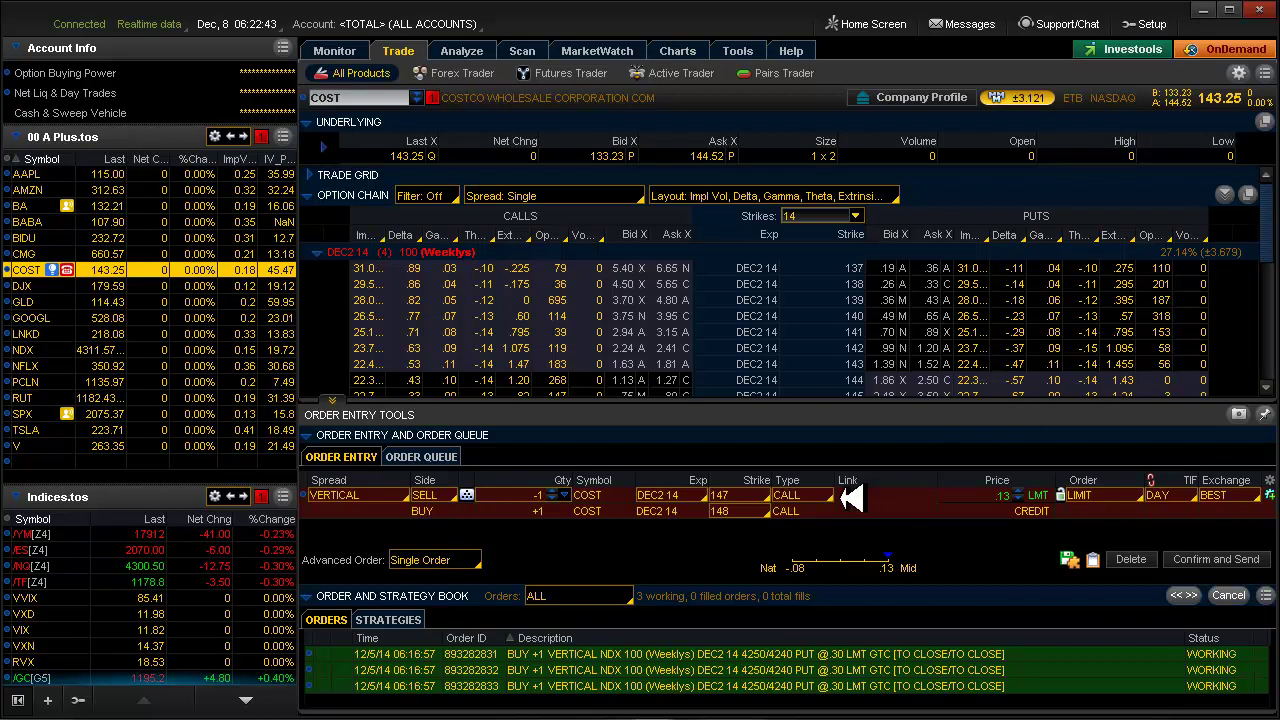
{"action": "left_click", "coordinate": [760, 511]}
{"action": "left_click", "coordinate": [745, 544]}
Change the COST call vertical order to buy the 148 strike and sell the 146 strike.
{"action": "left_click", "coordinate": [757, 510]}
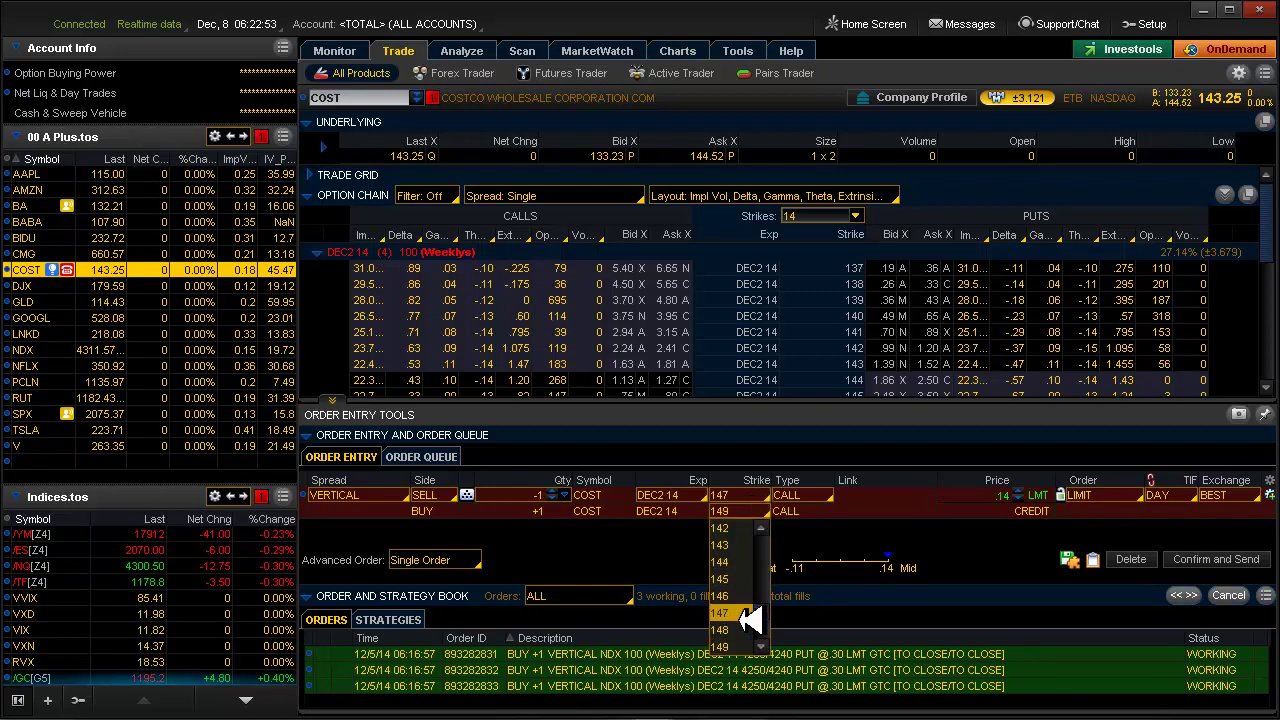
{"action": "left_click", "coordinate": [753, 628]}
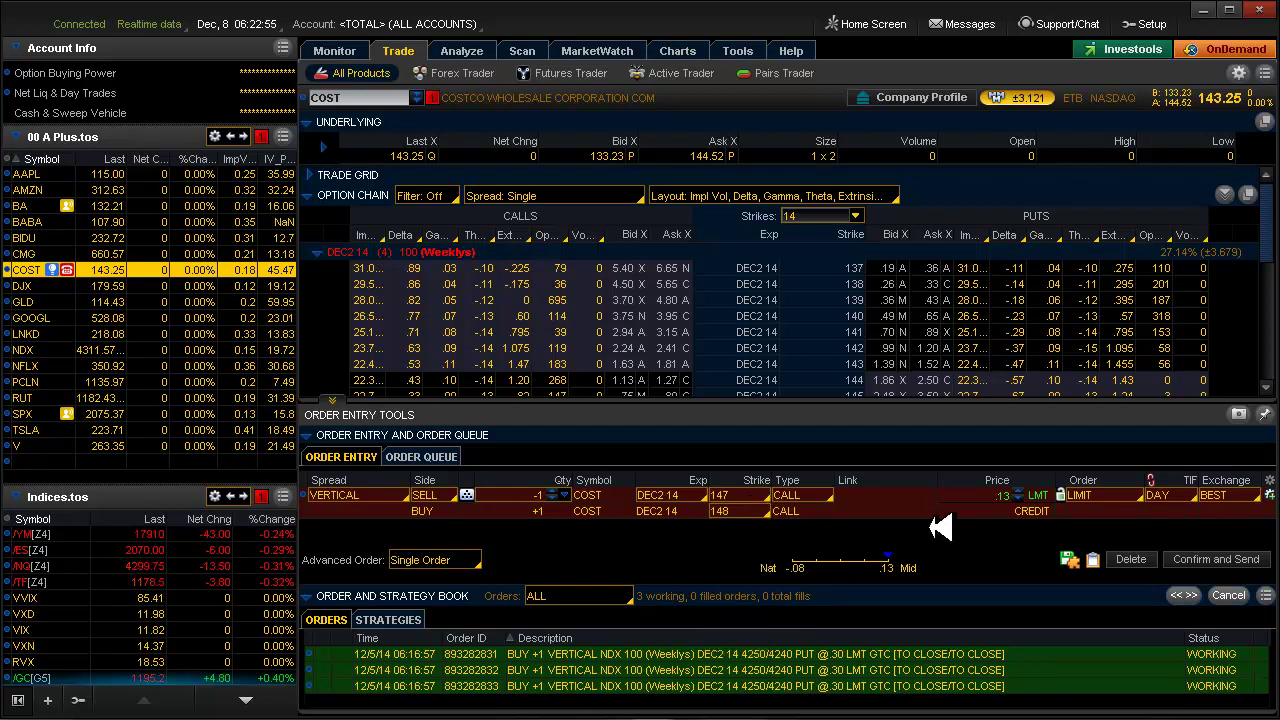
{"action": "left_click", "coordinate": [744, 494]}
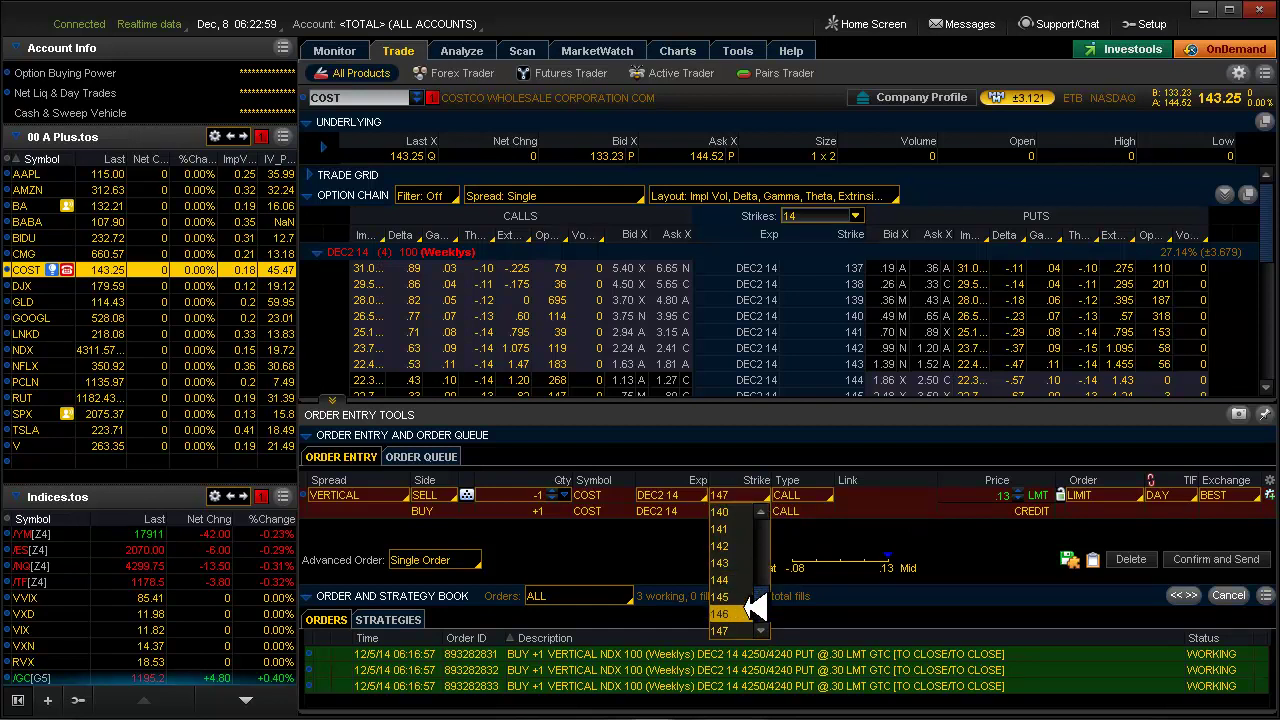
{"action": "left_click", "coordinate": [748, 613]}
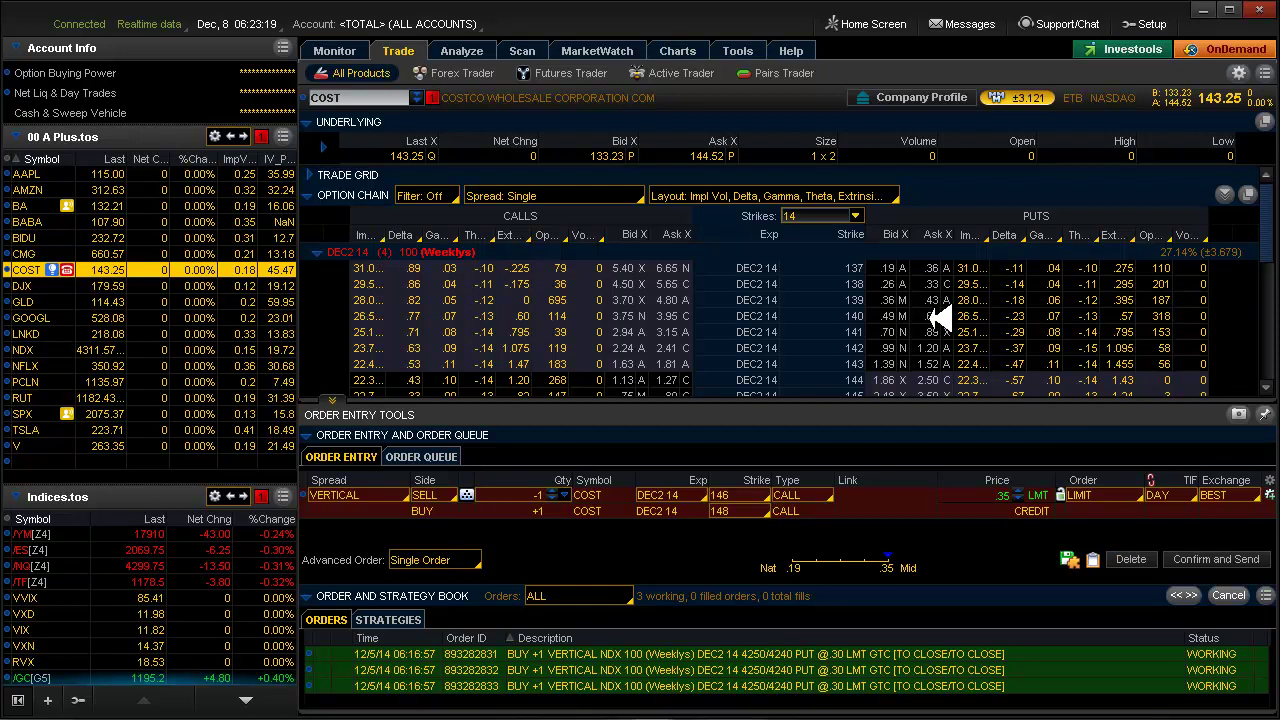
Set up a COST DEC2 14 put vertical order selling the 140 strike and buying the 139 strike.
{"action": "right_click", "coordinate": [889, 318]}
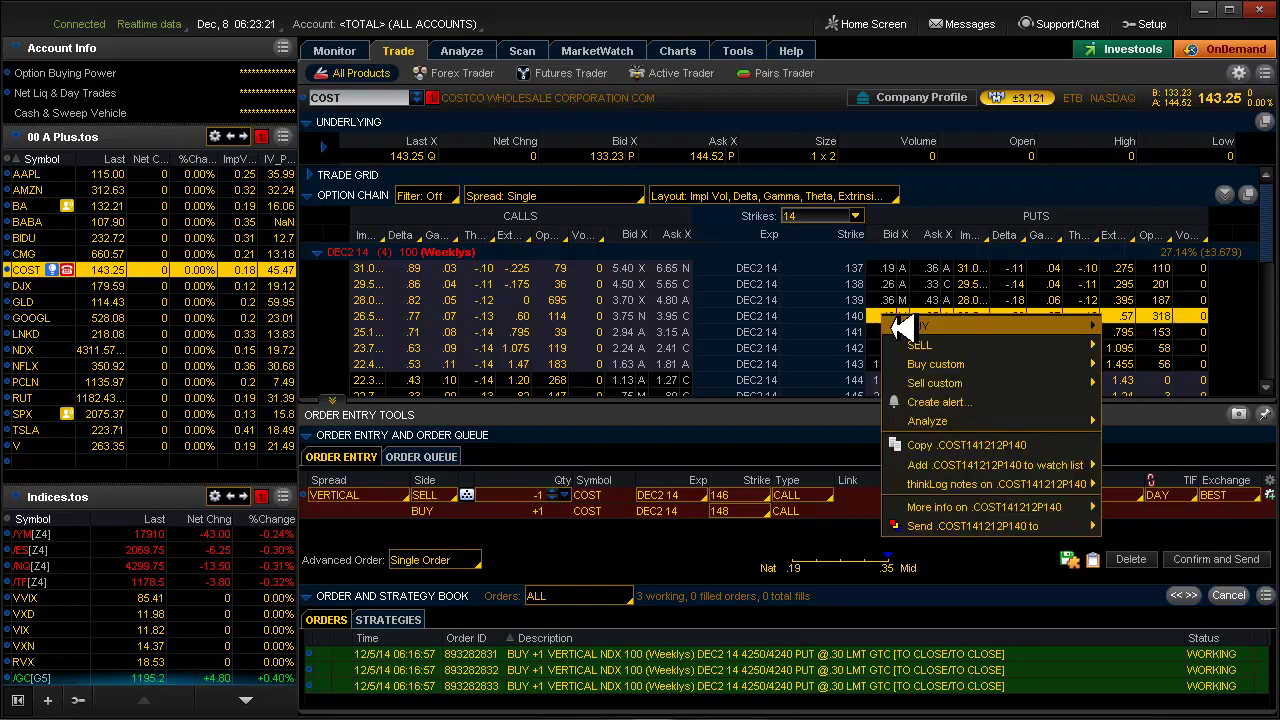
{"action": "mouse_move", "coordinate": [900, 326]}
{"action": "left_click", "coordinate": [1130, 356]}
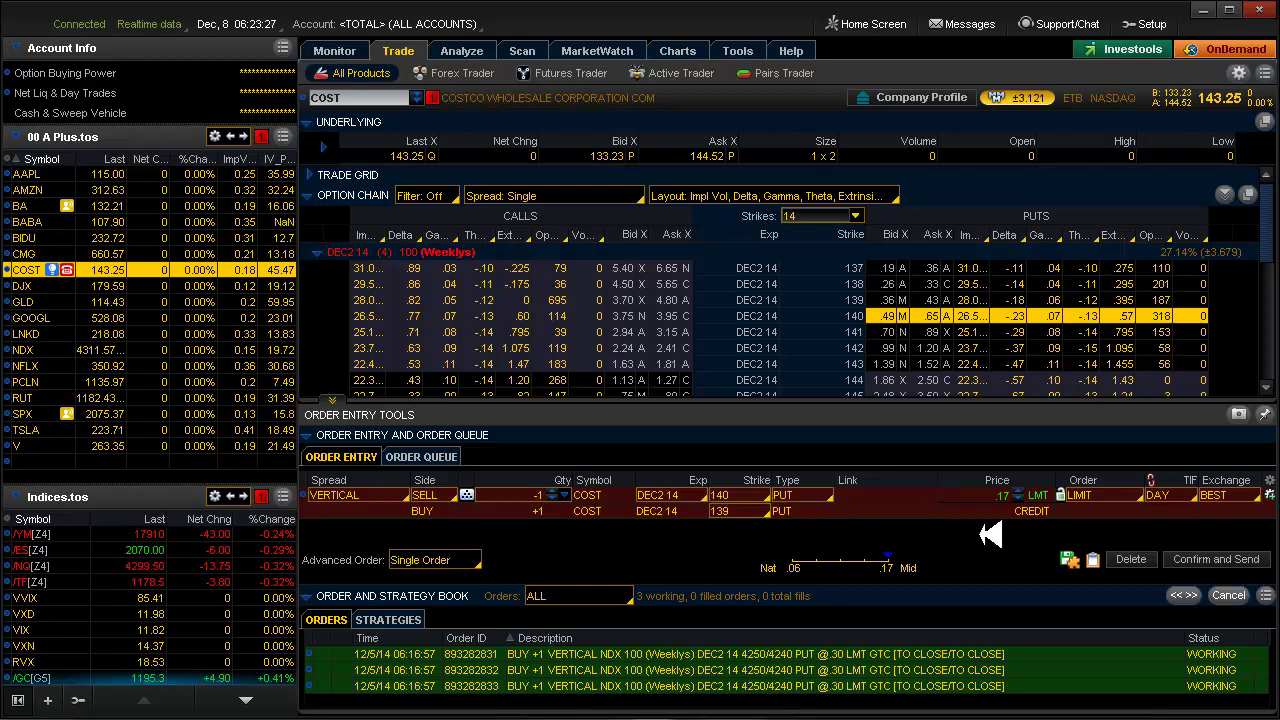
Add a simulated COST DEC2 14 put vertical to the analysis, selling the 140 strike and buying the 139 strike.
{"action": "left_click", "coordinate": [462, 50]}
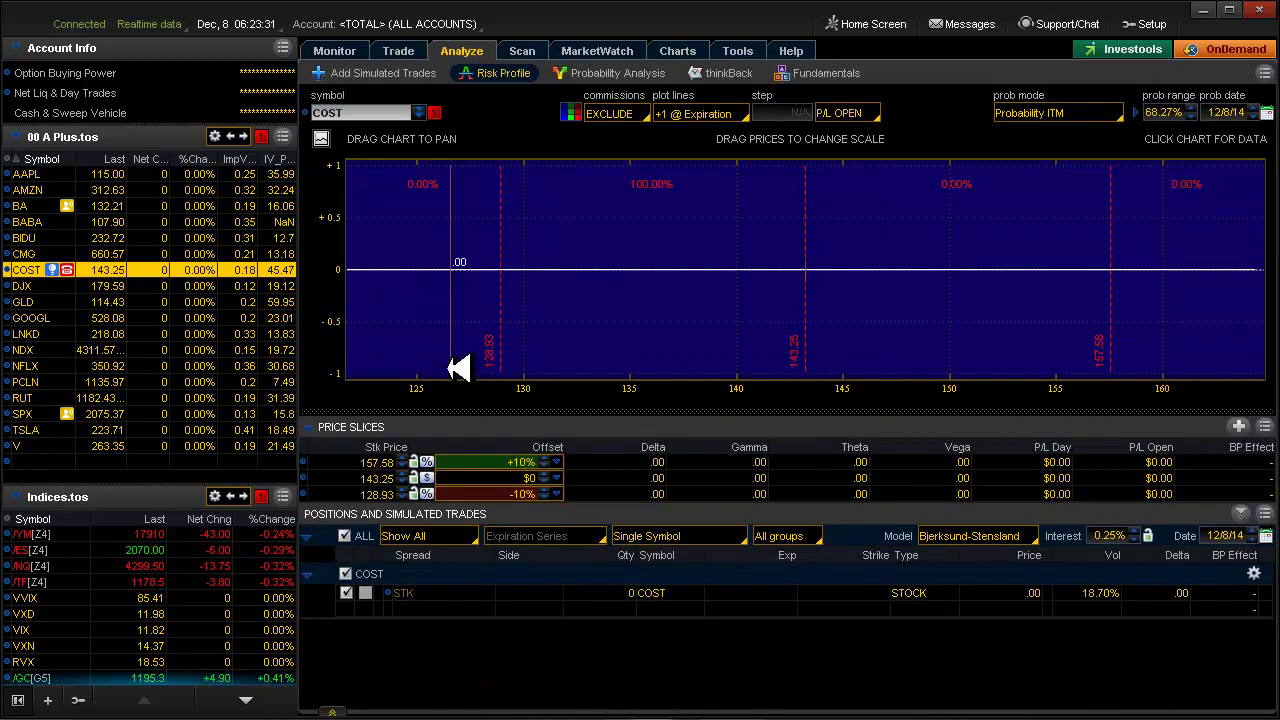
{"action": "left_click", "coordinate": [412, 73]}
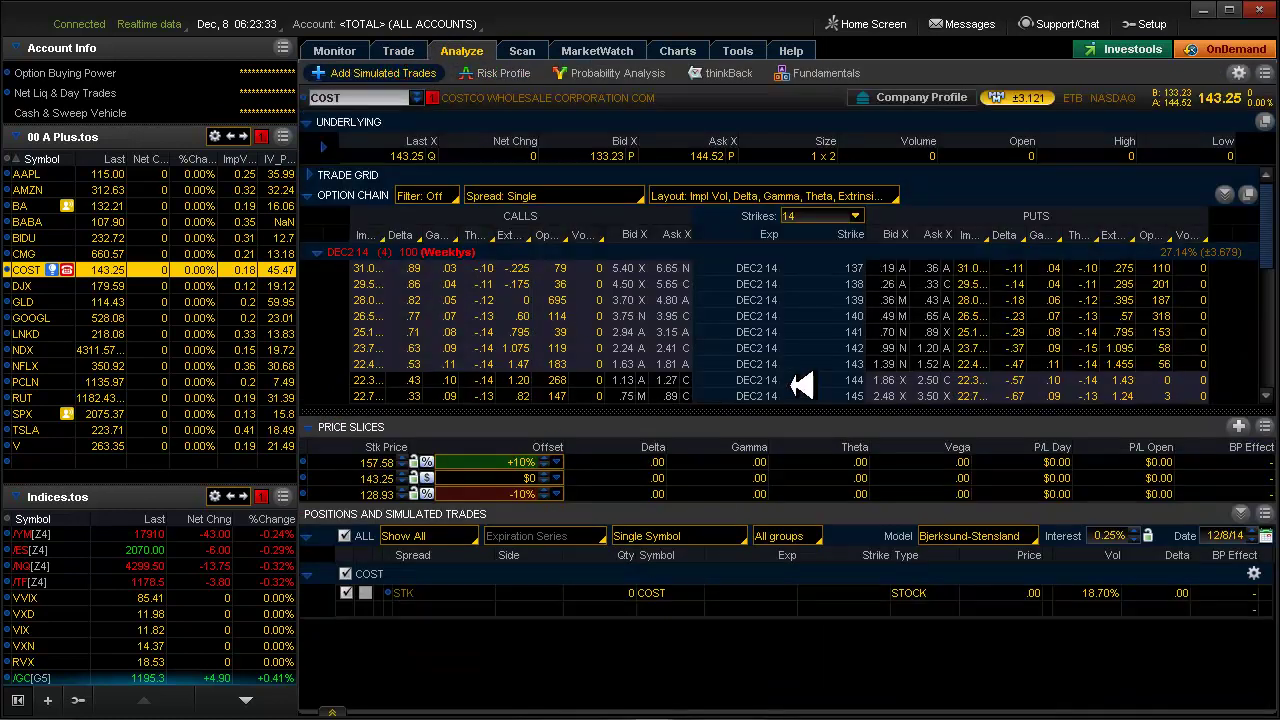
{"action": "right_click", "coordinate": [1018, 315]}
{"action": "mouse_move", "coordinate": [1040, 342]}
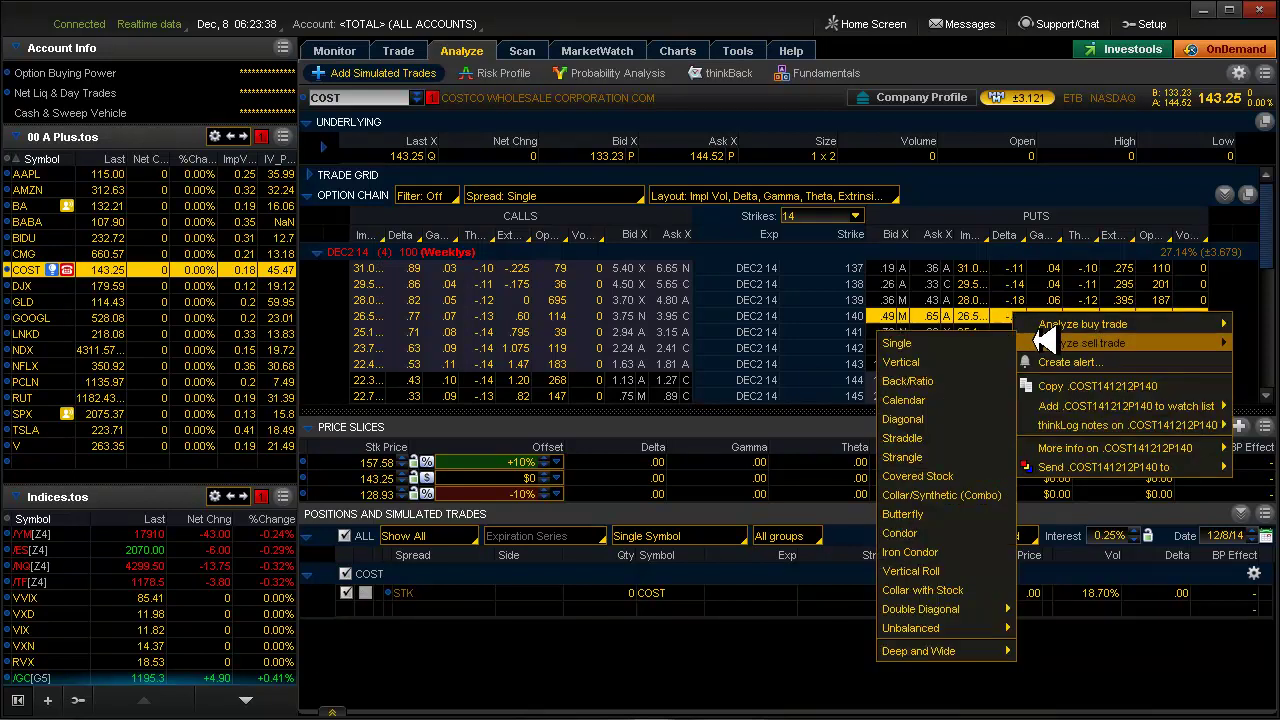
{"action": "left_click", "coordinate": [980, 362]}
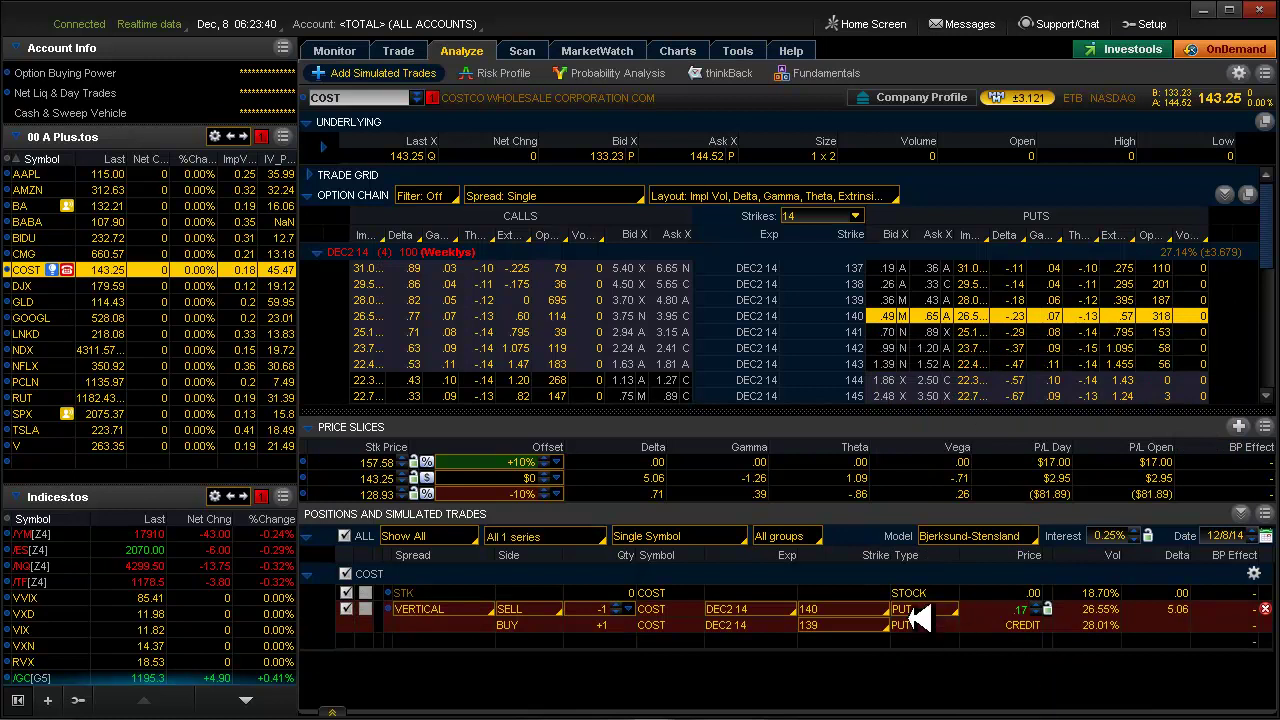
Add a simulated COST DEC2 14 call vertical, selling the 146 strike and buying the 147 strike.
{"action": "scroll", "coordinate": [1268, 233], "scroll_direction": "down", "scroll_amount": 2}
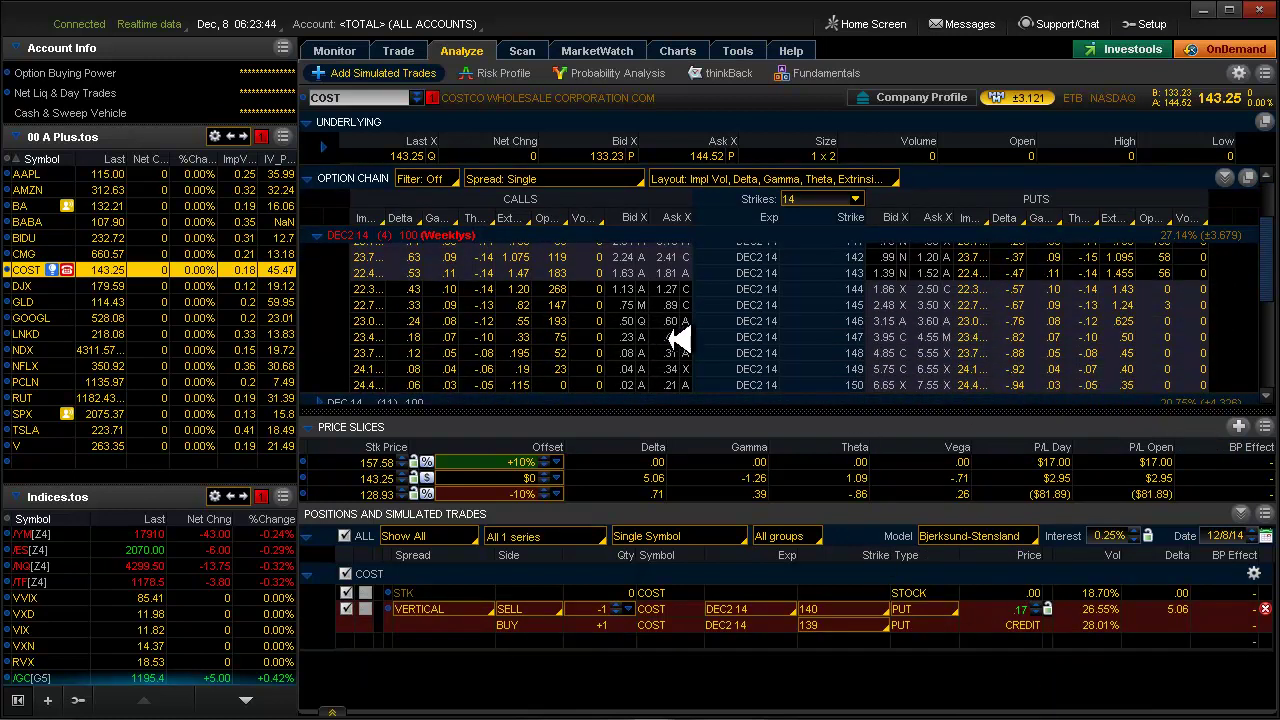
{"action": "right_click", "coordinate": [668, 320]}
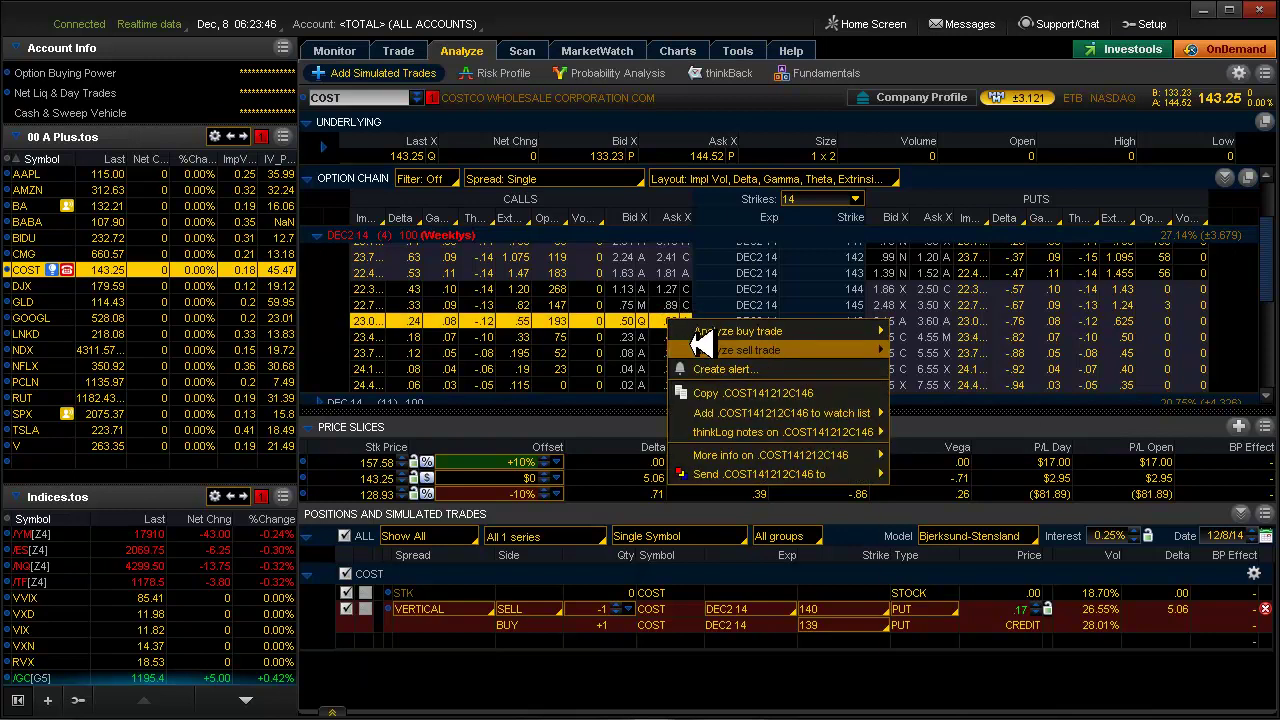
{"action": "mouse_move", "coordinate": [765, 350]}
{"action": "left_click", "coordinate": [910, 368]}
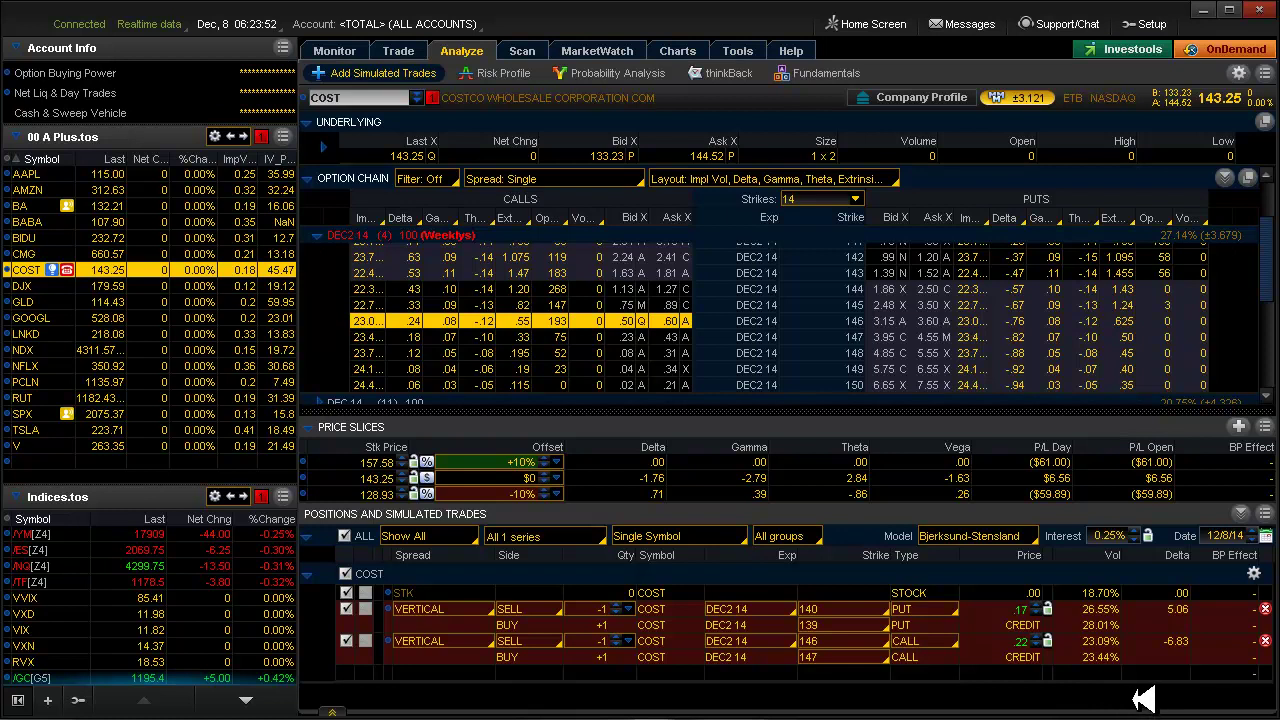
Set the bought strikes of the simulated COST verticals to 138 for the puts and 148 for the calls.
{"action": "left_click", "coordinate": [858, 624]}
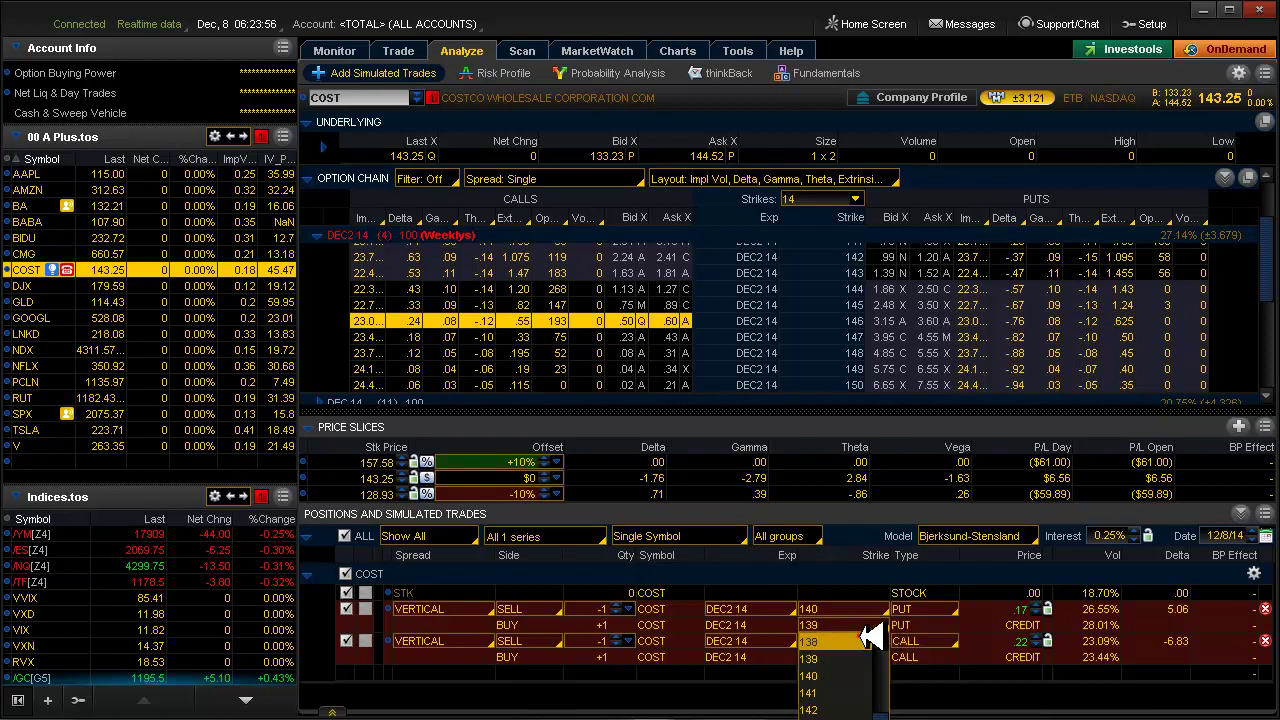
{"action": "left_click", "coordinate": [870, 639]}
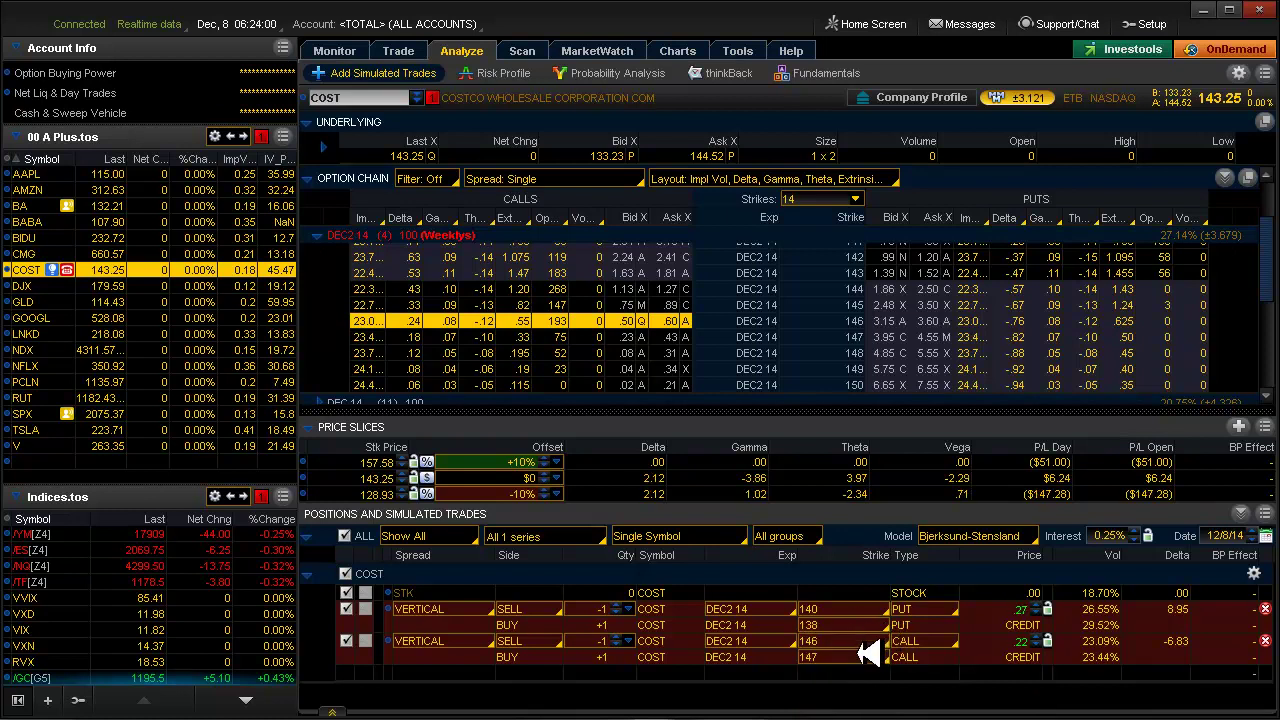
{"action": "left_click", "coordinate": [865, 656]}
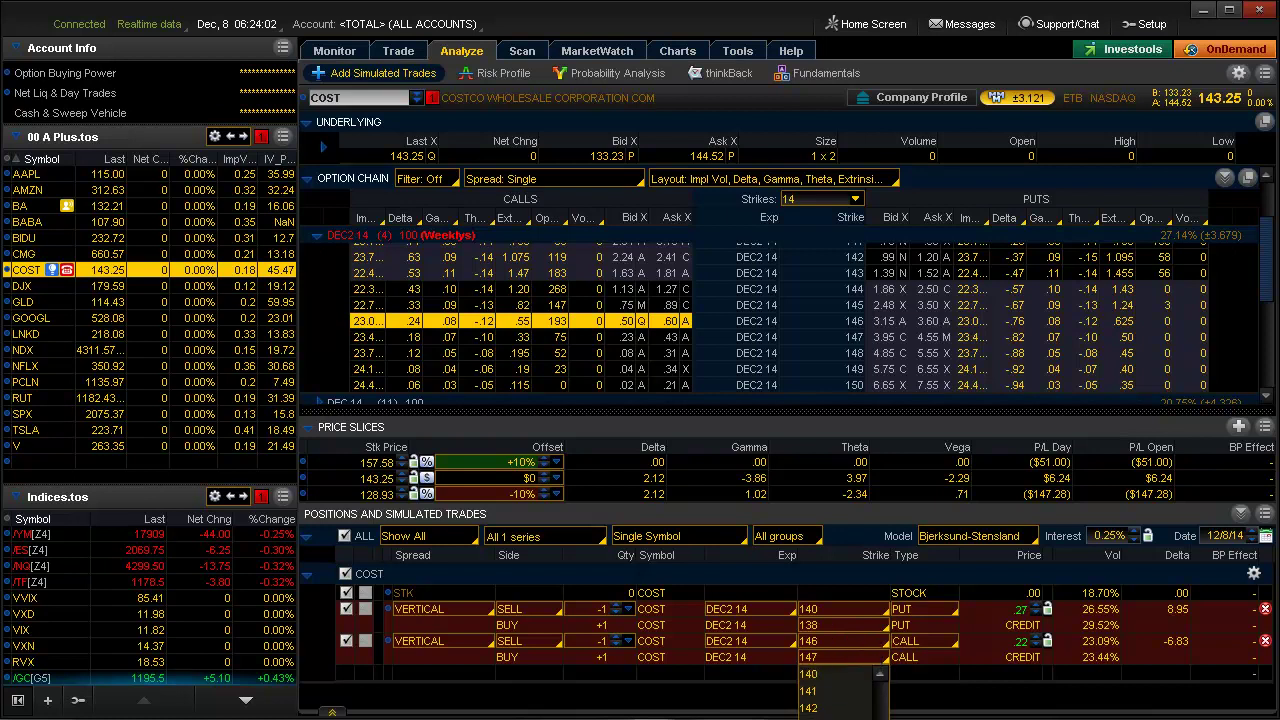
{"action": "key", "text": "Down"}
{"action": "key", "text": "Return"}
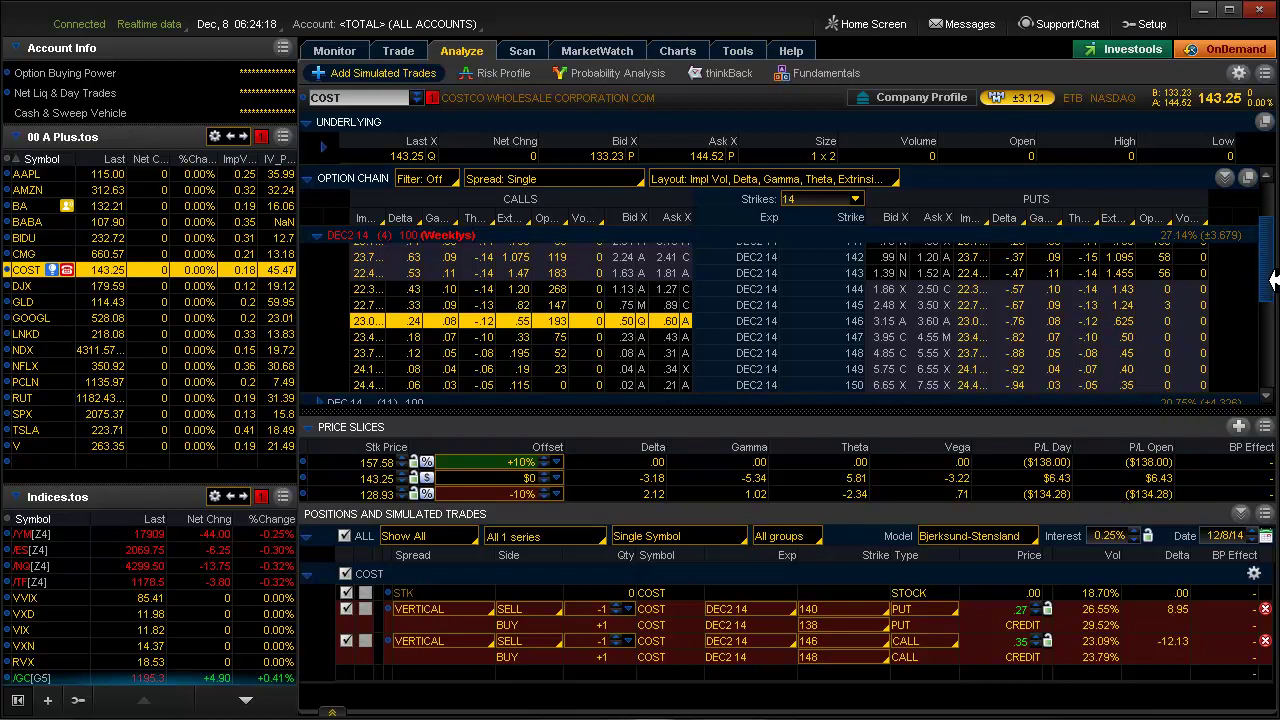
Examine the risk profile of the simulated COST verticals and the upcoming earnings marker on the COST daily chart.
{"action": "left_click", "coordinate": [512, 75]}
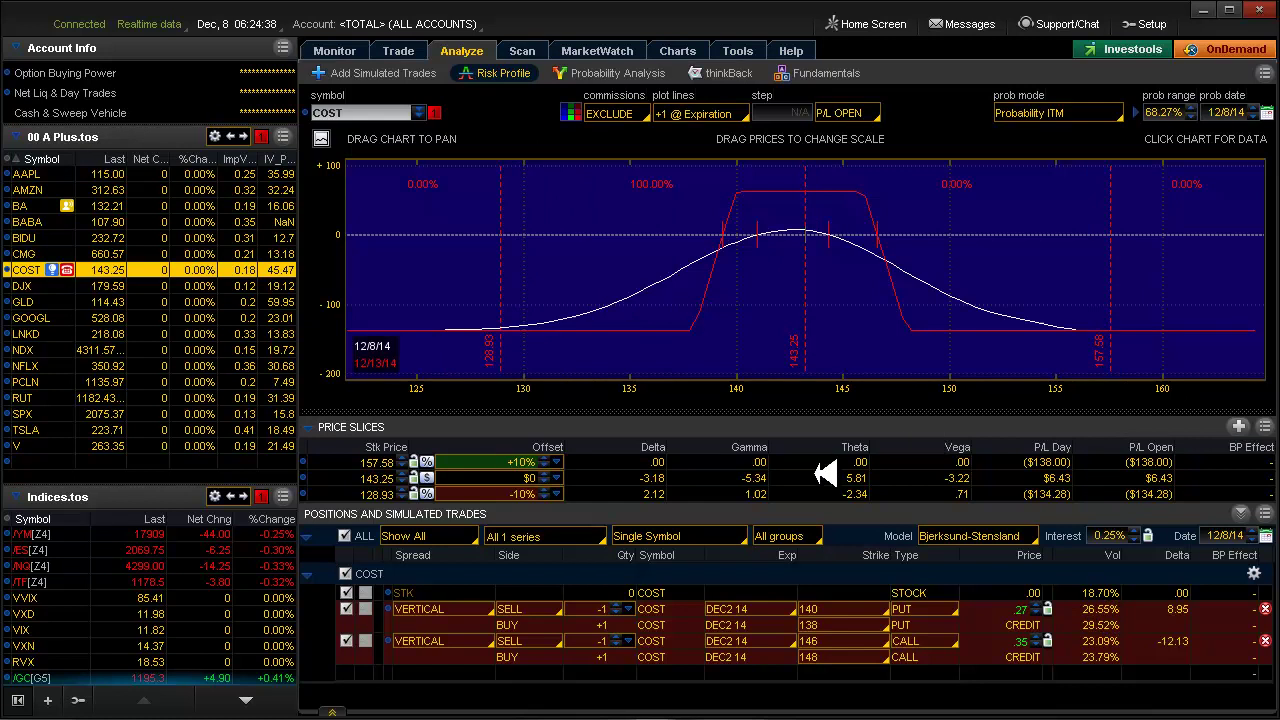
{"action": "mouse_move", "coordinate": [104, 16]}
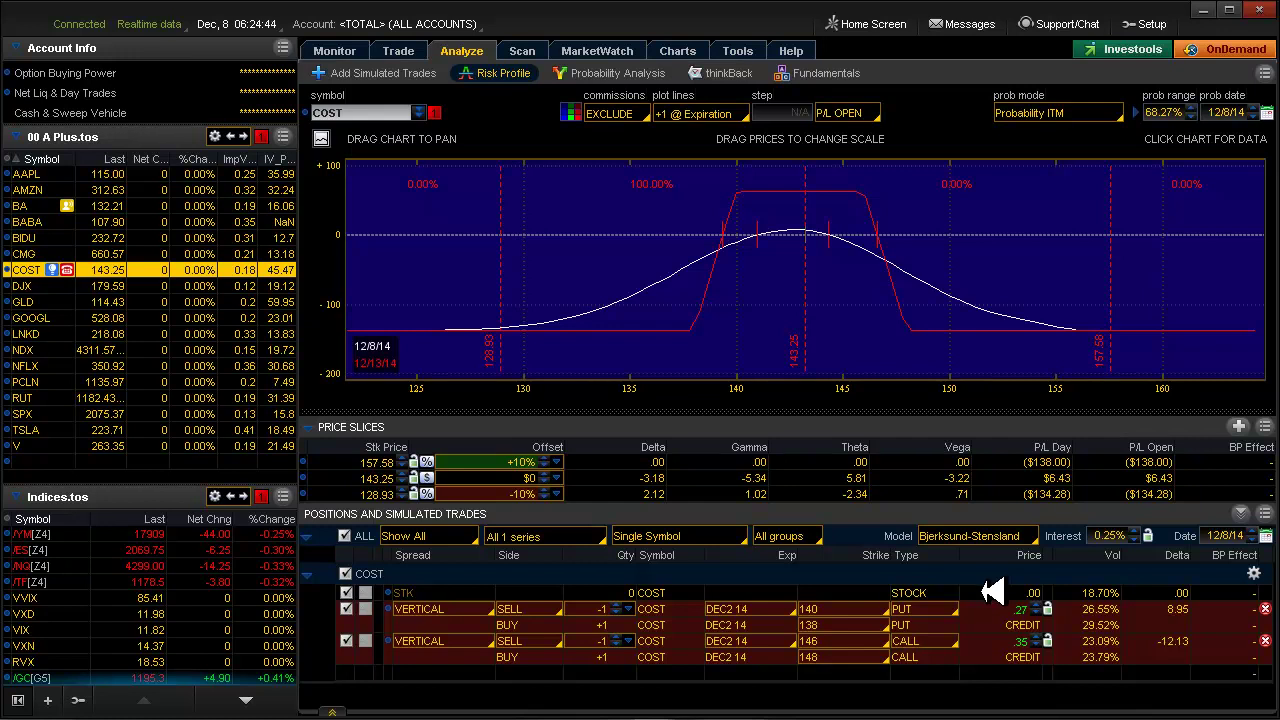
{"action": "key", "text": "alt+Tab"}
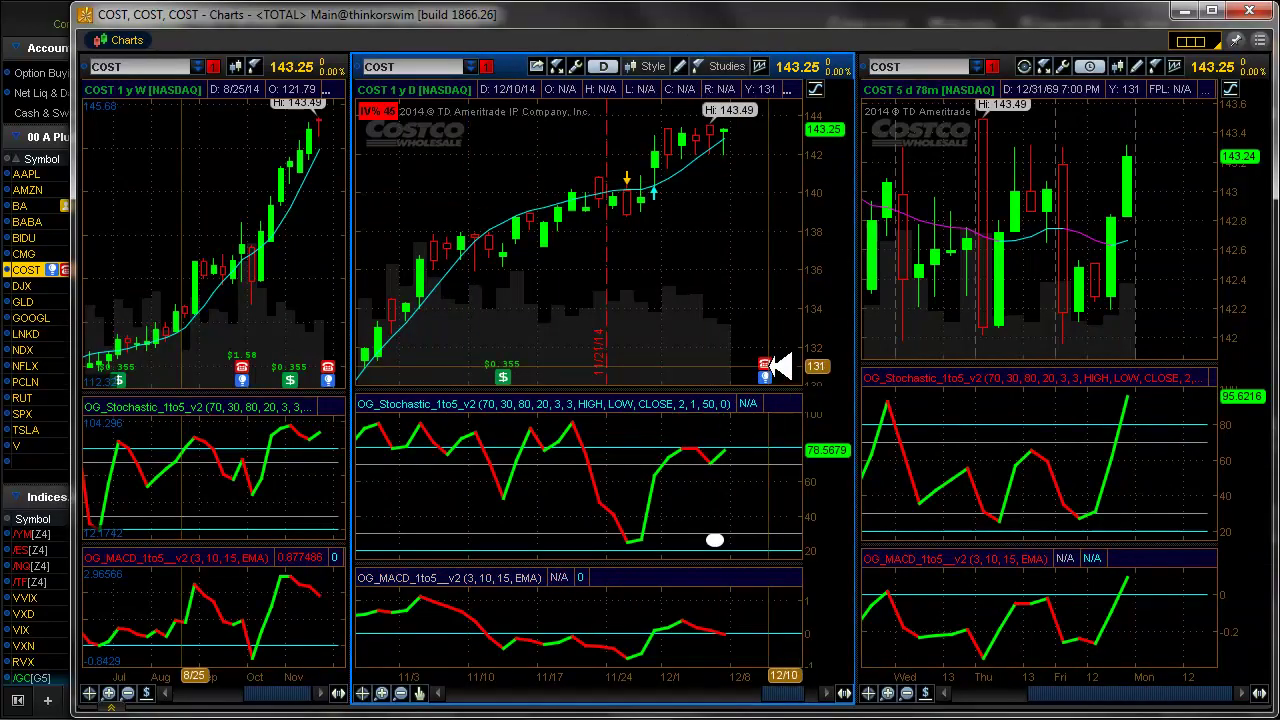
{"action": "mouse_move", "coordinate": [772, 367]}
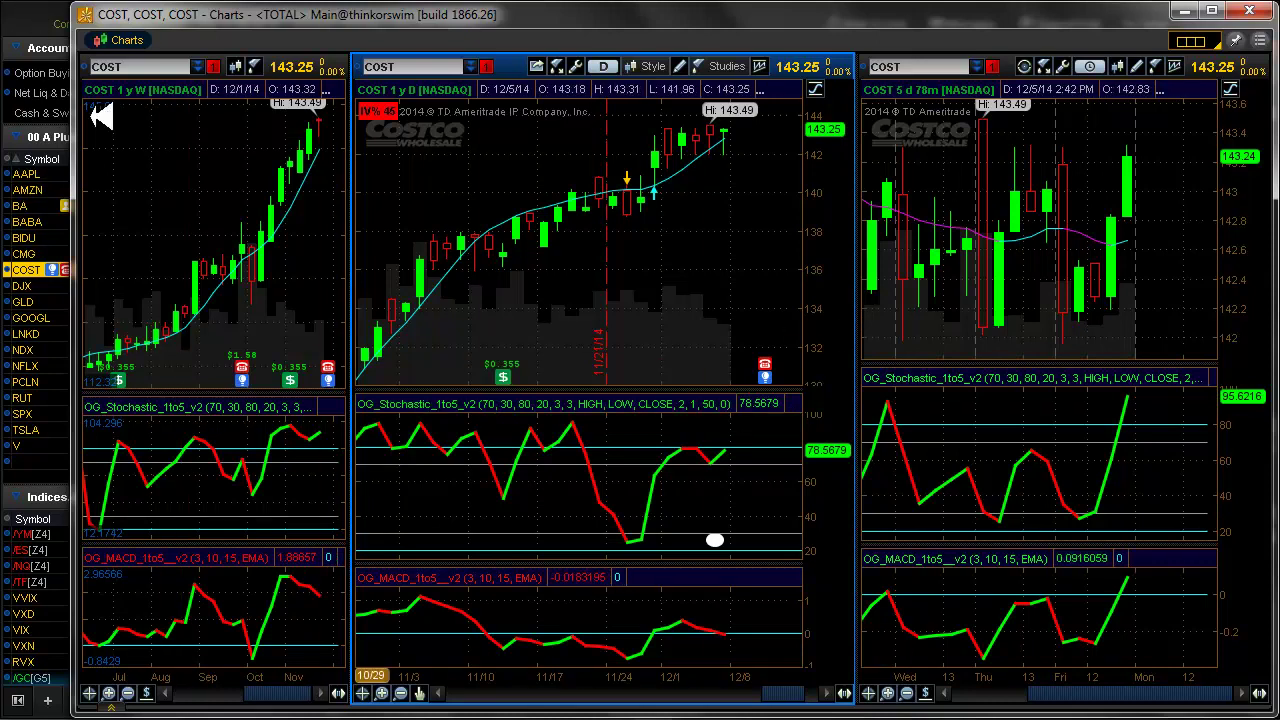
{"action": "key", "text": "alt+Tab"}
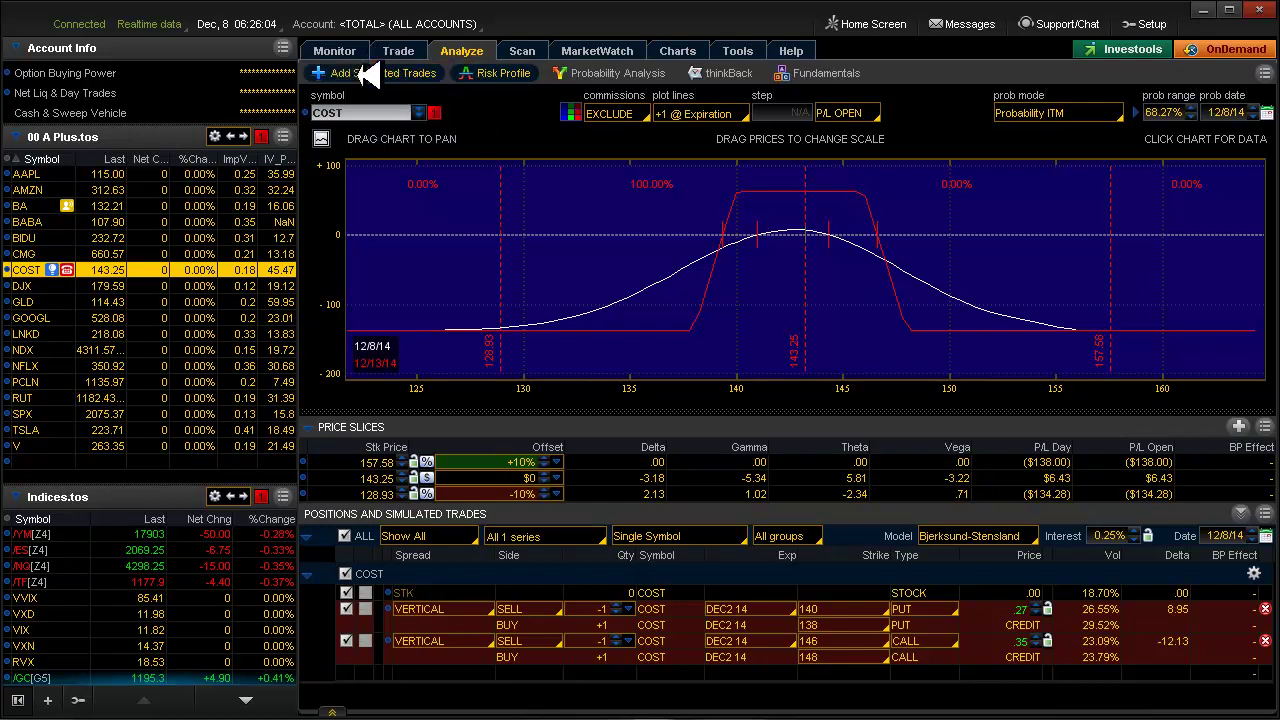
Return to the COST chain for simulated trades and collapse the DEC2 14 weekly strikes to examine the list of expirations.
{"action": "left_click", "coordinate": [362, 70]}
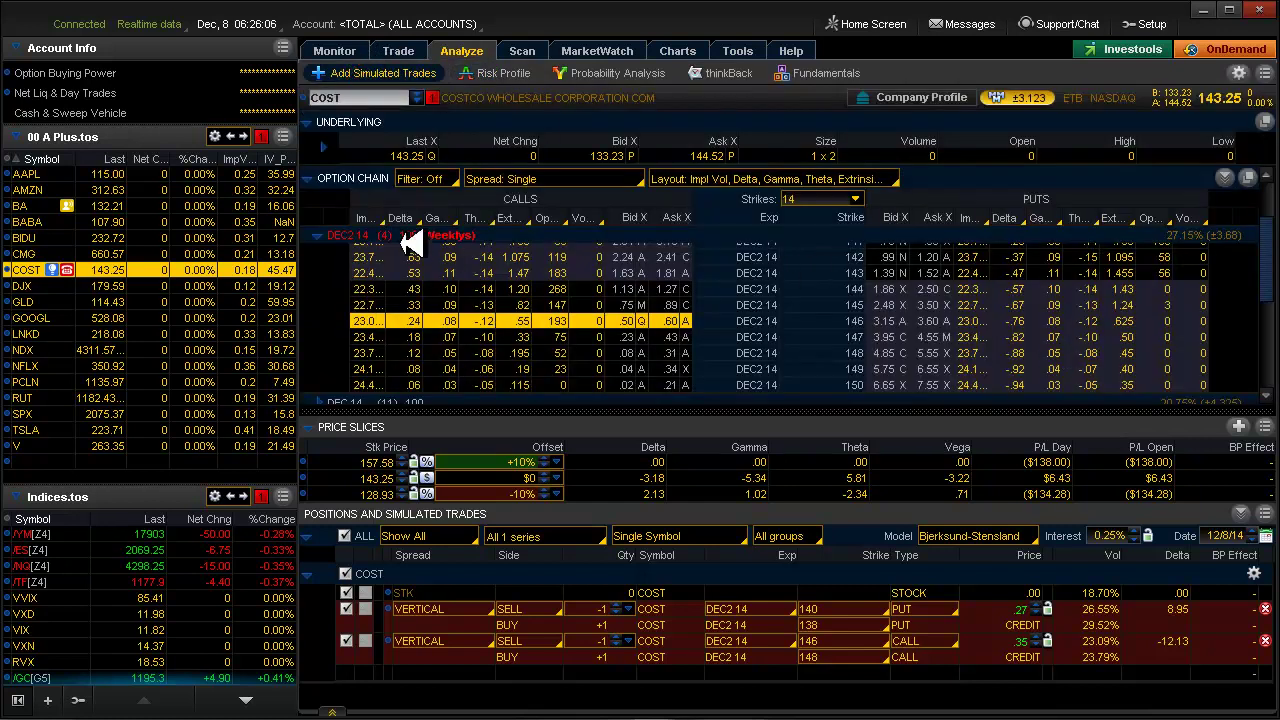
{"action": "left_click", "coordinate": [340, 235]}
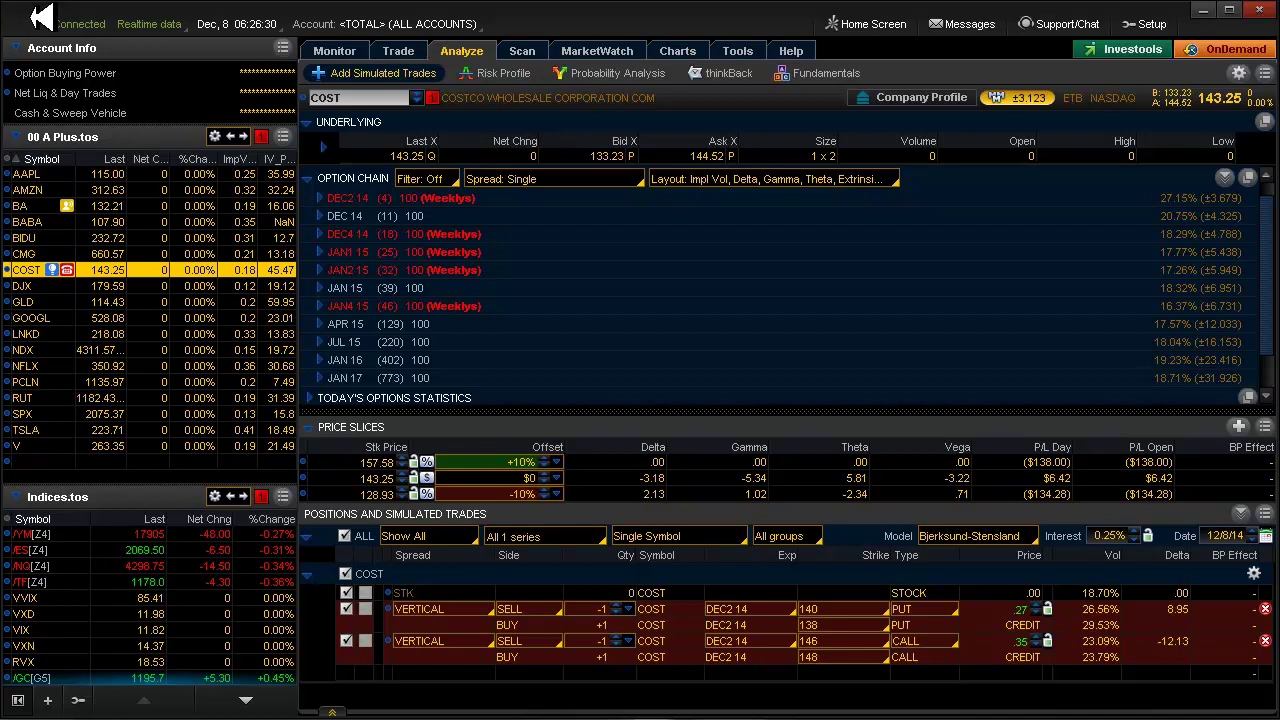
Review the DJX charts, followed by the GLD charts.
{"action": "left_click", "coordinate": [35, 286]}
{"action": "key", "text": "alt+Tab"}
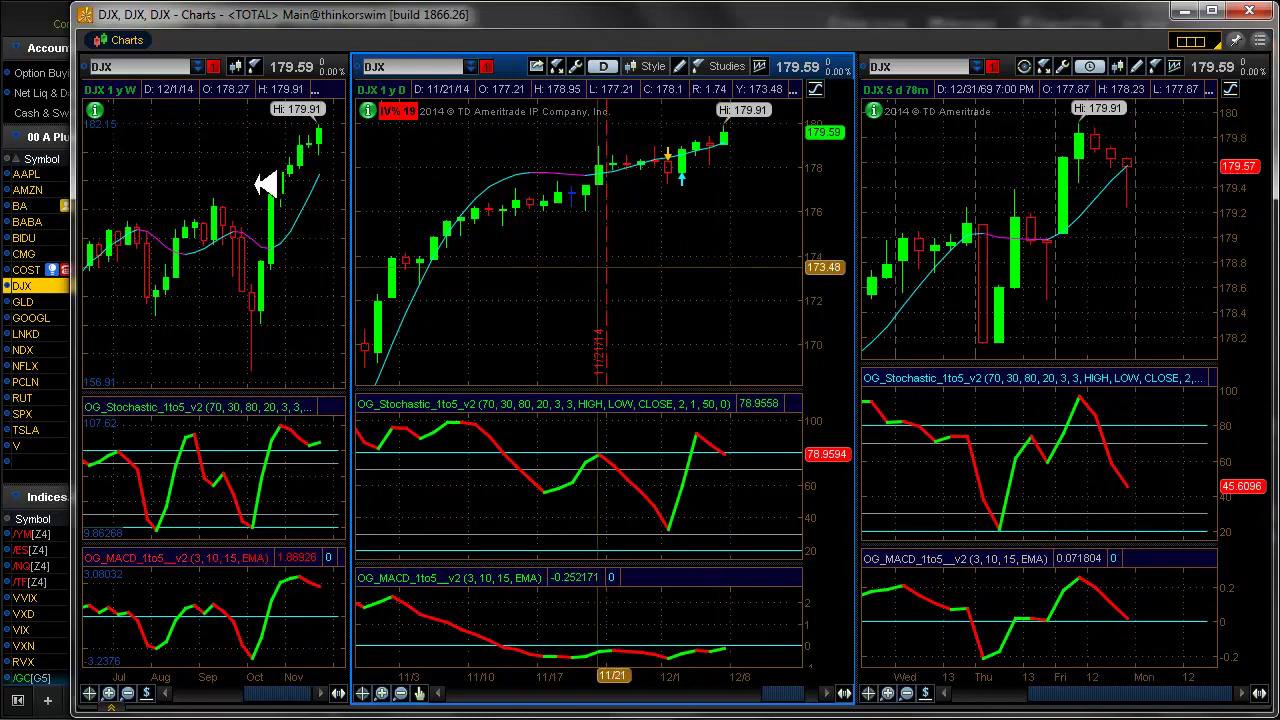
{"action": "left_click", "coordinate": [45, 300]}
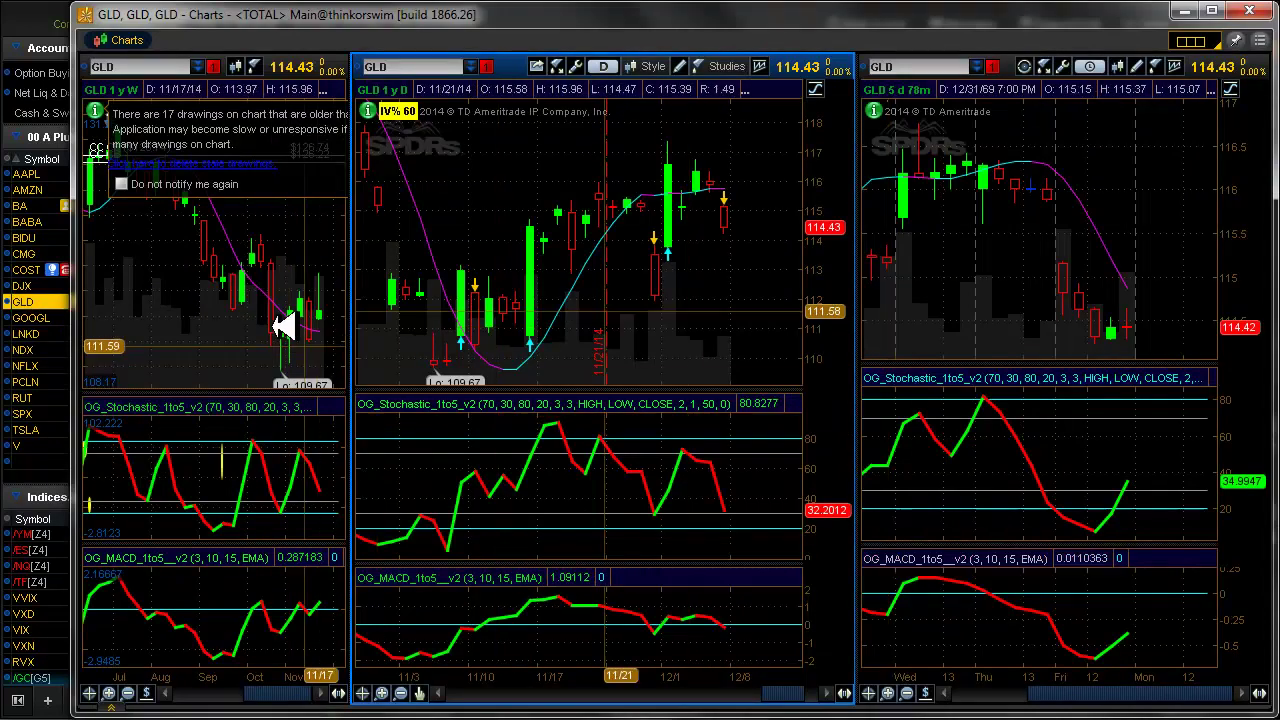
Read the notice about old drawings on the GLD weekly chart and close it without deleting any drawings.
{"action": "right_click", "coordinate": [105, 110]}
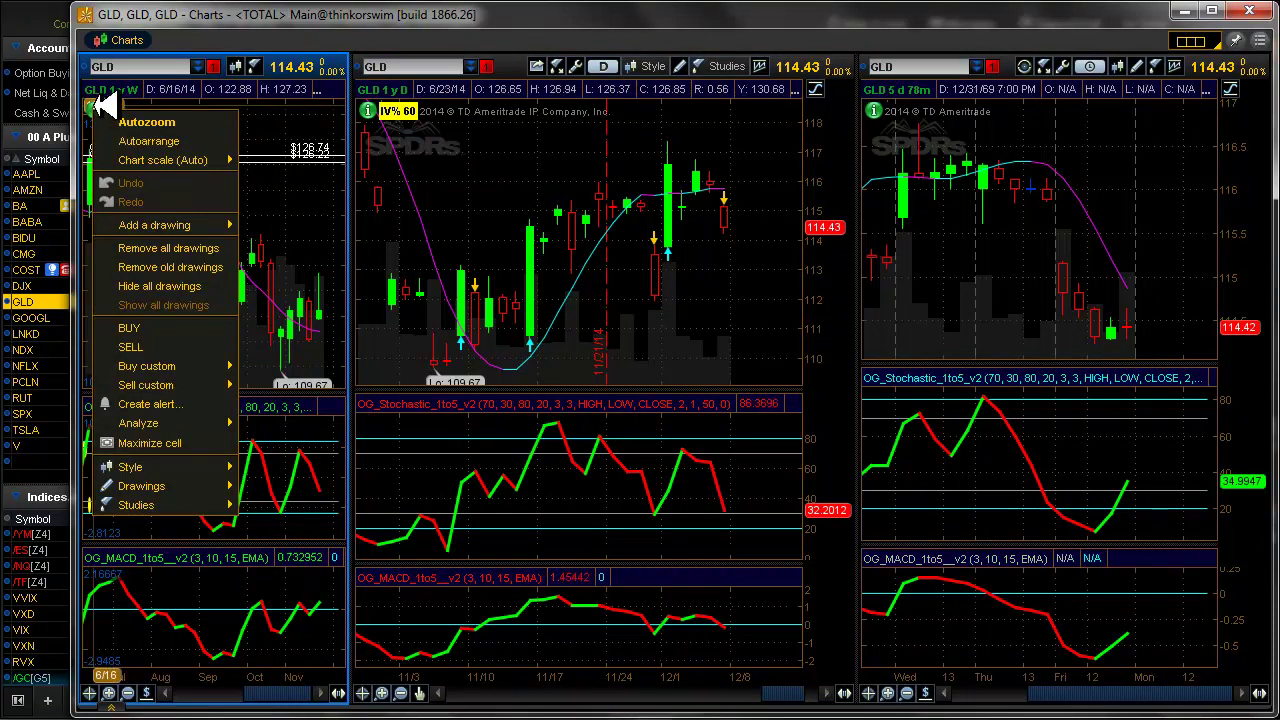
{"action": "left_click", "coordinate": [105, 112]}
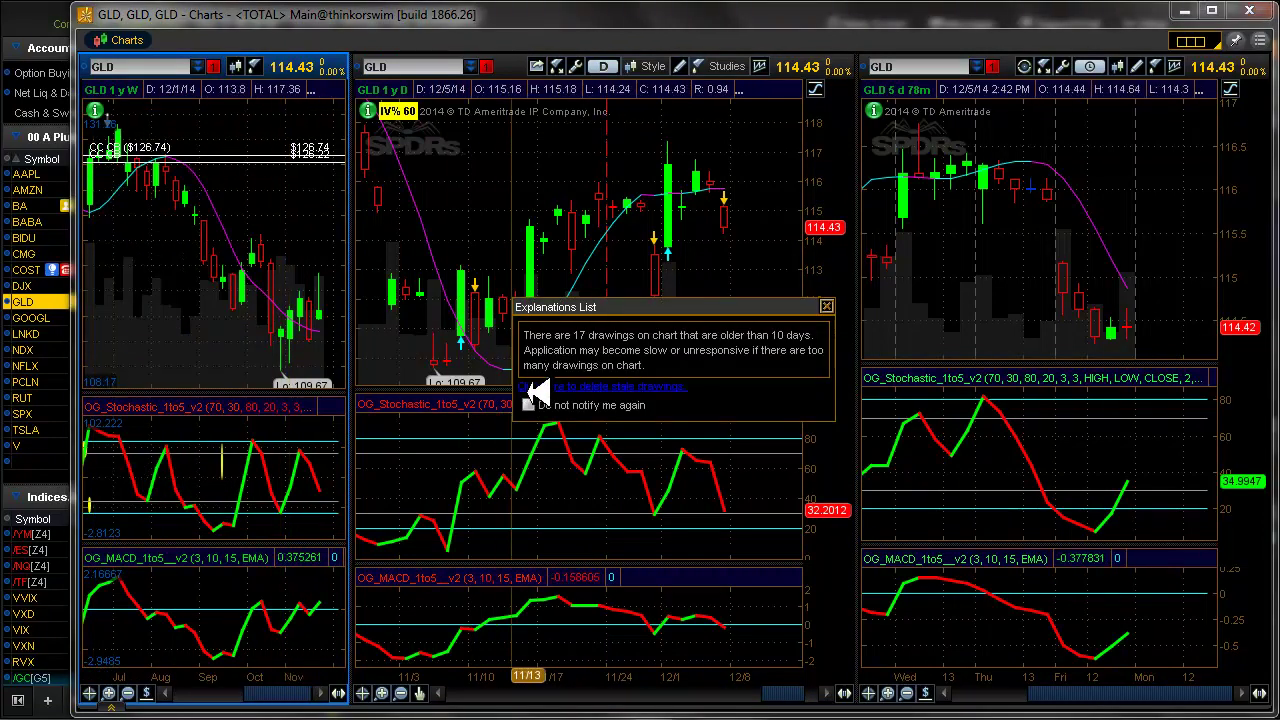
{"action": "left_click", "coordinate": [827, 307]}
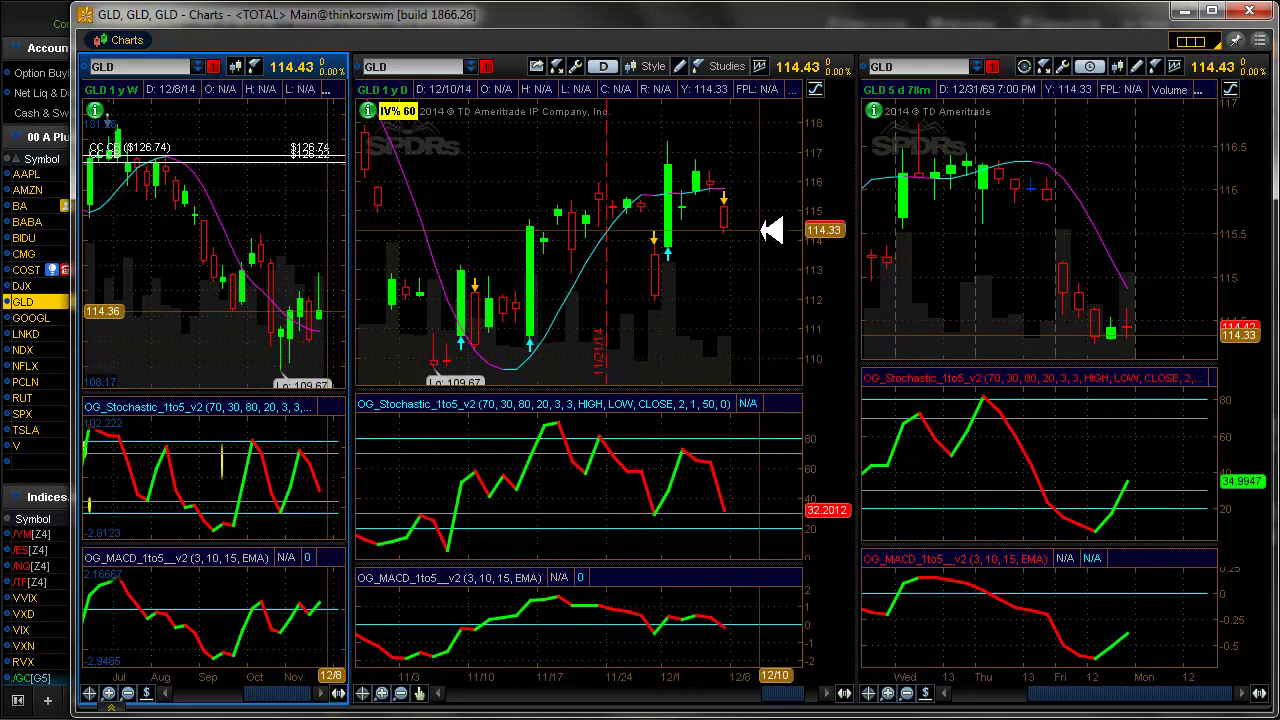
Review the GOOGL charts and the oval marked on its daily stochastic study, followed by the LNKD charts.
{"action": "left_click", "coordinate": [68, 328]}
{"action": "left_click", "coordinate": [68, 322]}
{"action": "key", "text": "alt+Tab"}
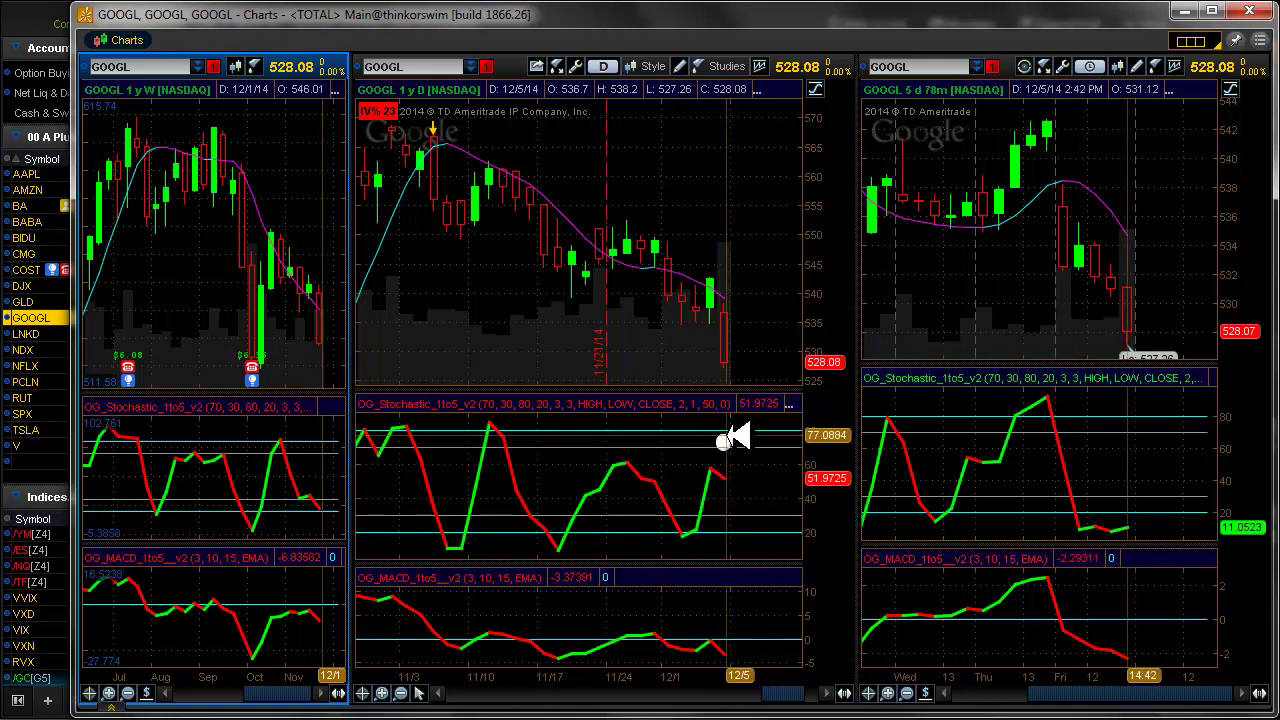
{"action": "mouse_move", "coordinate": [729, 446]}
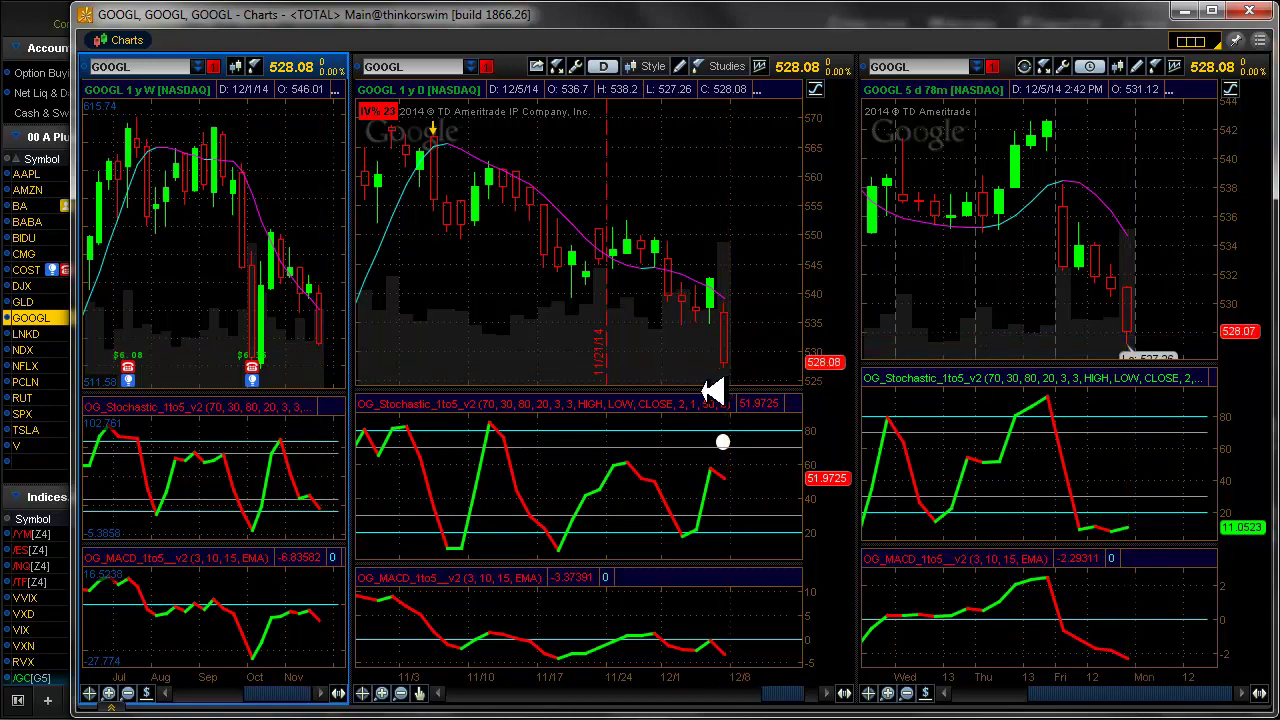
{"action": "left_click", "coordinate": [40, 333]}
{"action": "key", "text": "alt+Tab"}
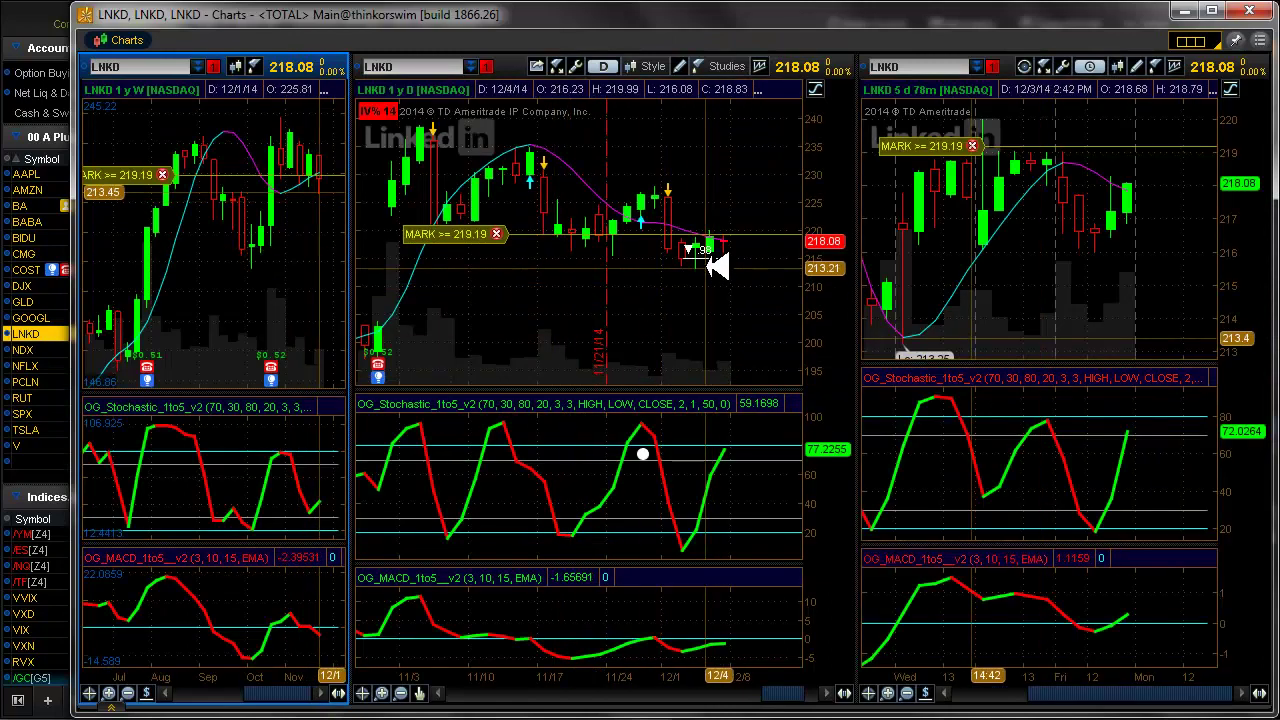
Remove all drawings from the LNKD daily chart and delete its MARK >= 219.19 alert.
{"action": "right_click", "coordinate": [718, 257]}
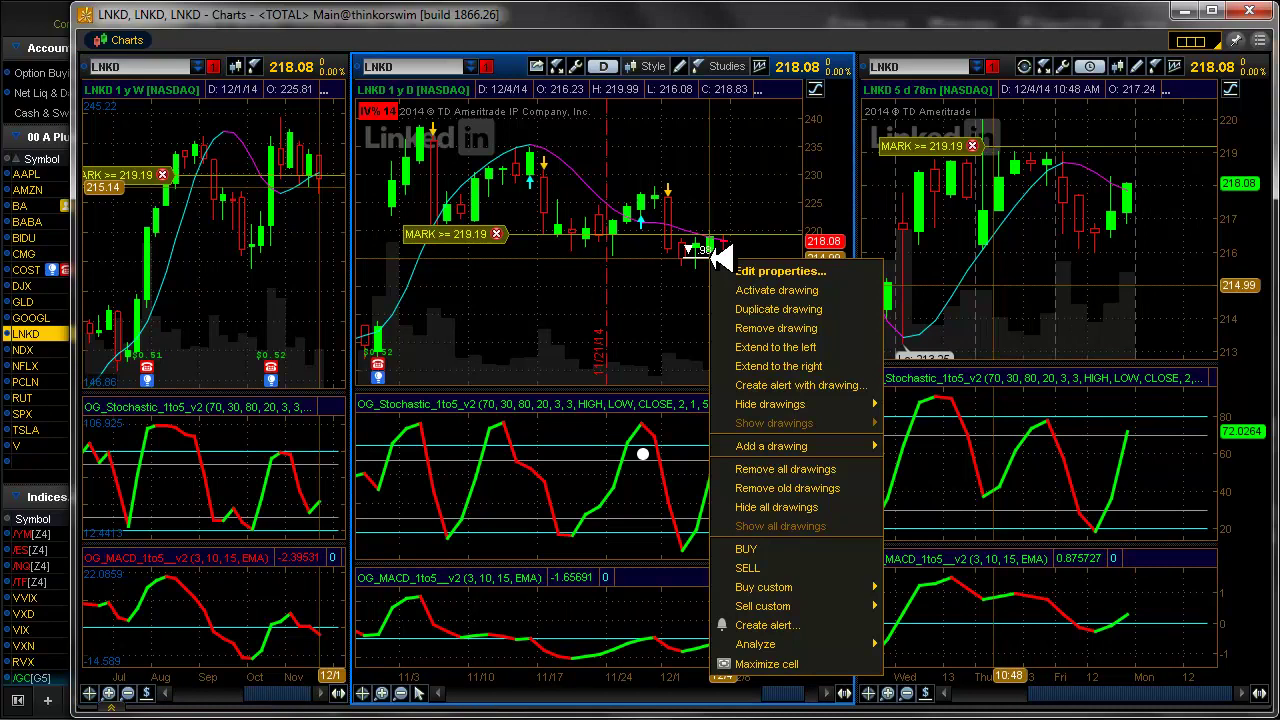
{"action": "left_click", "coordinate": [766, 468]}
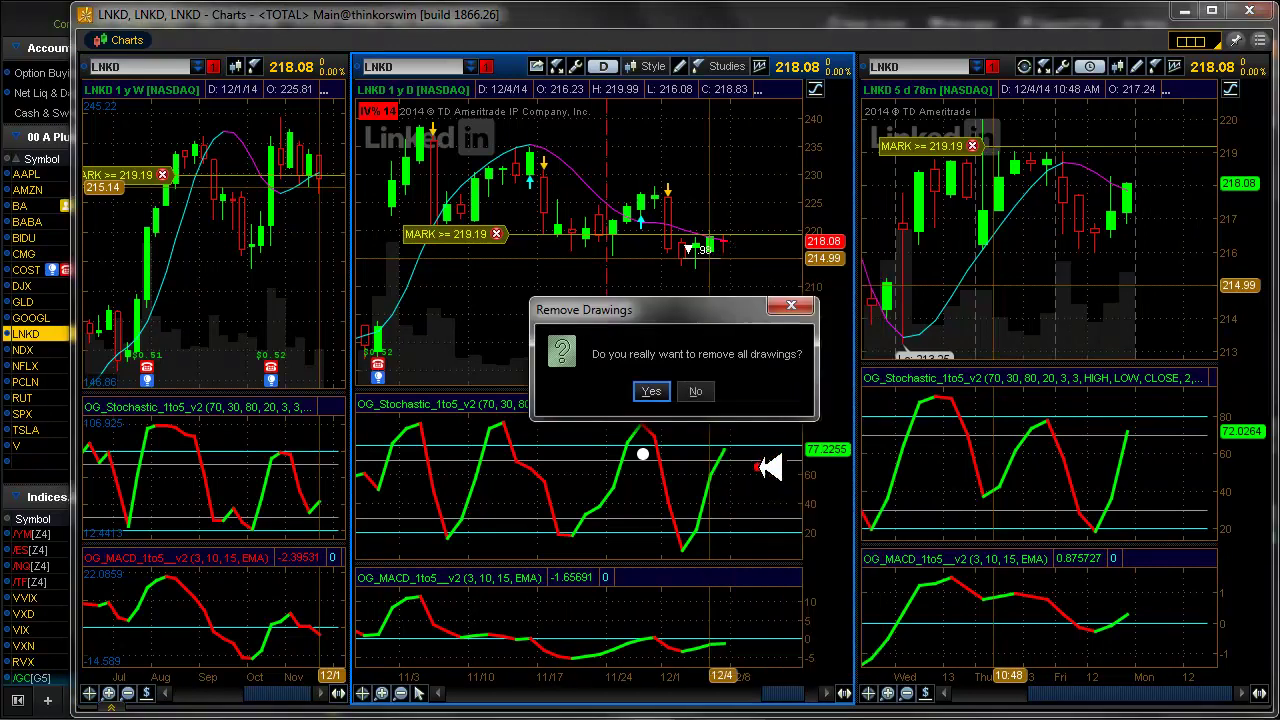
{"action": "left_click", "coordinate": [651, 391]}
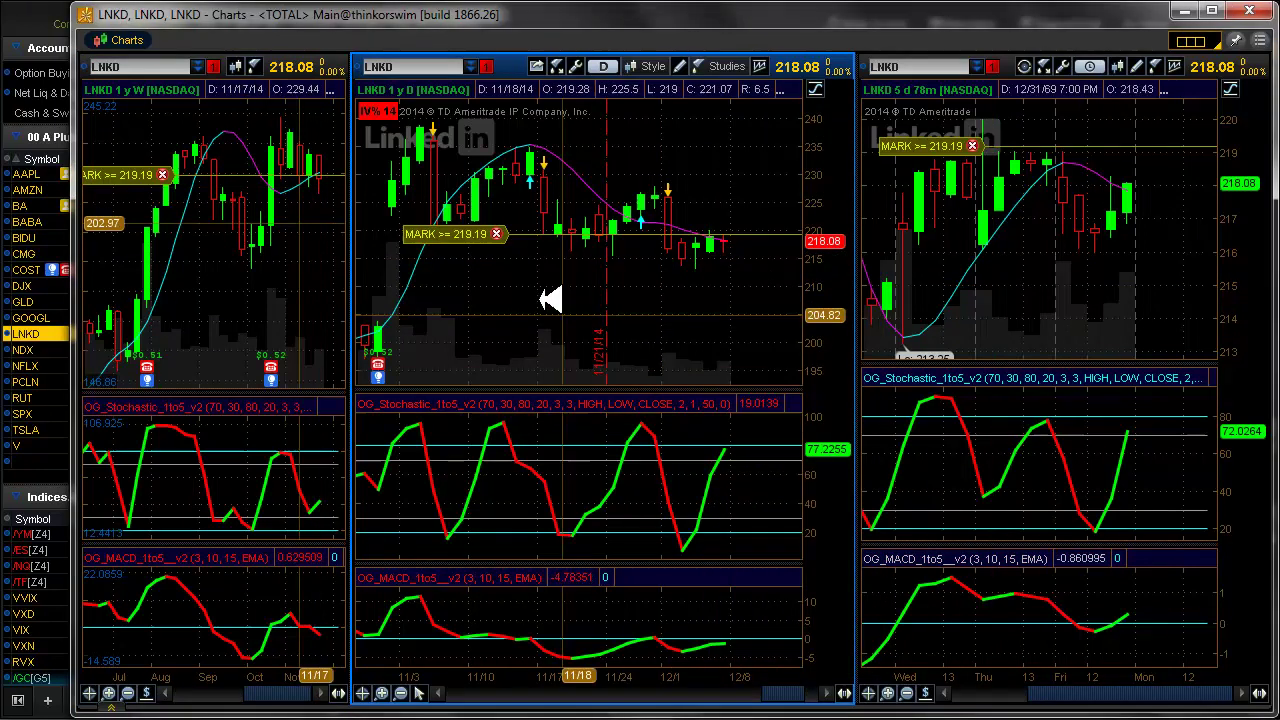
{"action": "left_click", "coordinate": [497, 234]}
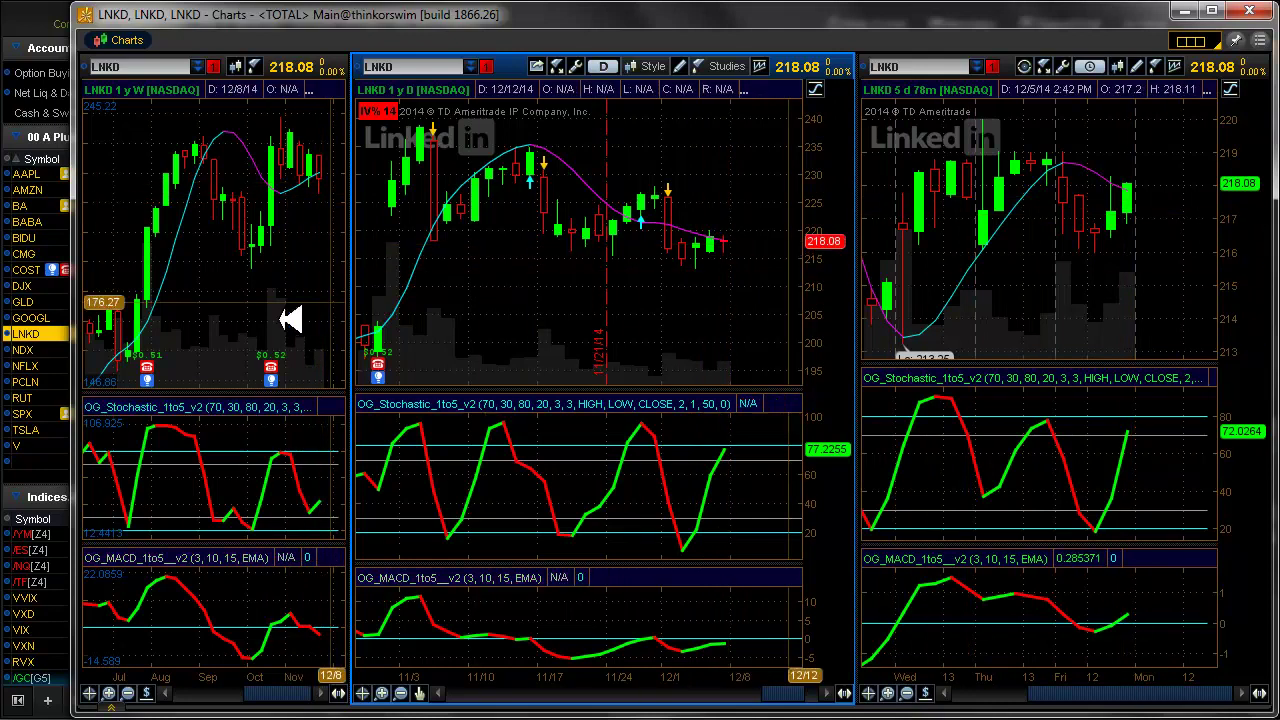
Review the NDX charts, with the daily chart extended past the 12/19/14 expiration and its price axis compressed to fit the marked levels.
{"action": "left_click", "coordinate": [50, 350]}
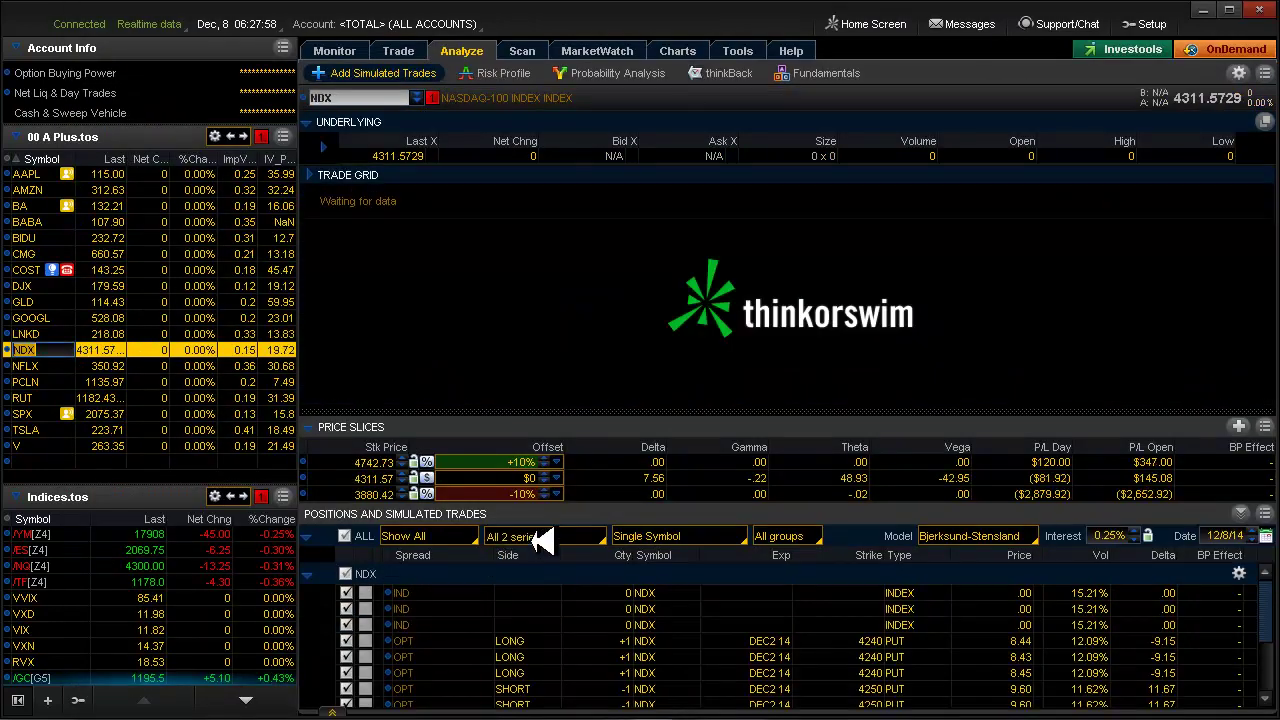
{"action": "key", "text": "alt+Tab"}
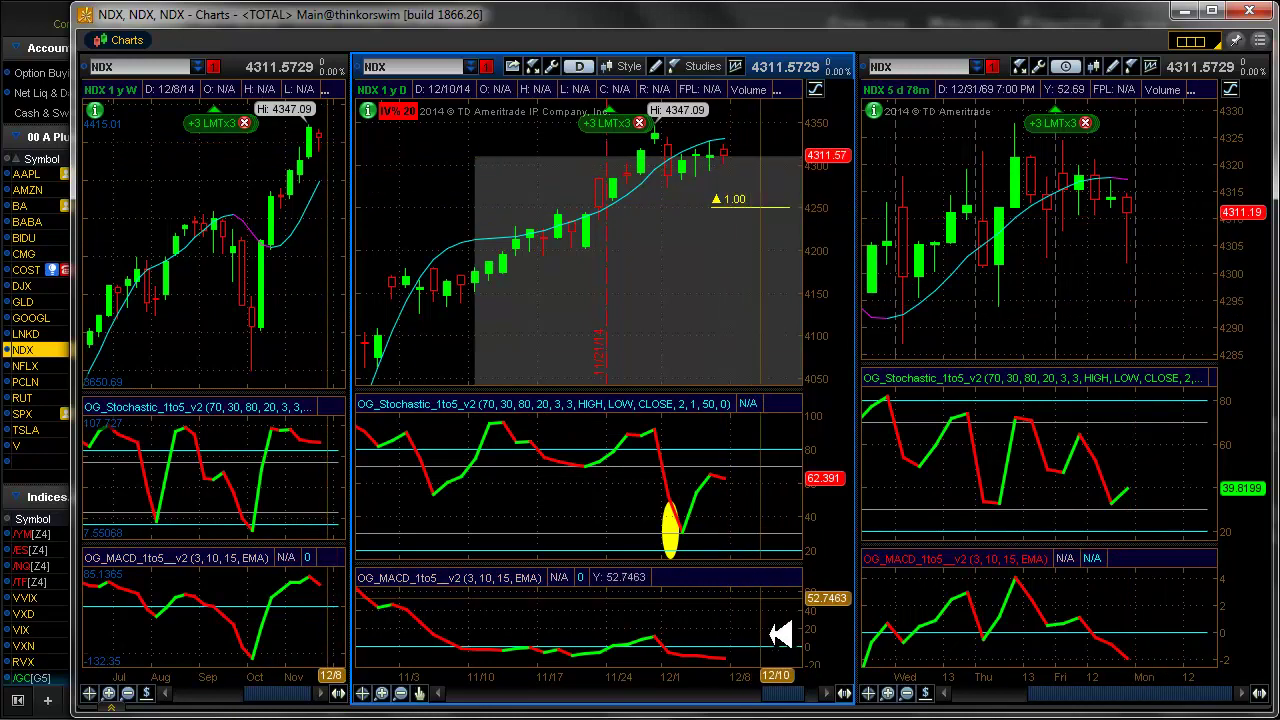
{"action": "left_click", "coordinate": [836, 692]}
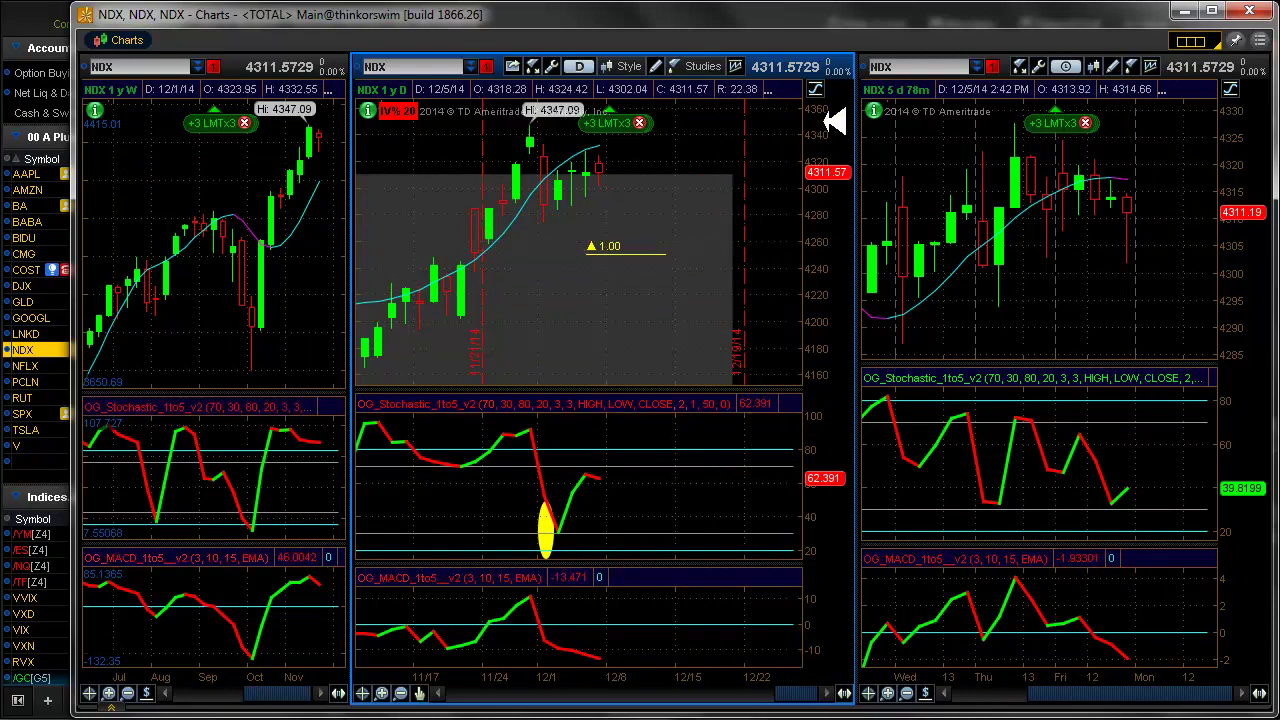
{"action": "left_click_drag", "start_coordinate": [835, 120], "coordinate": [838, 225]}
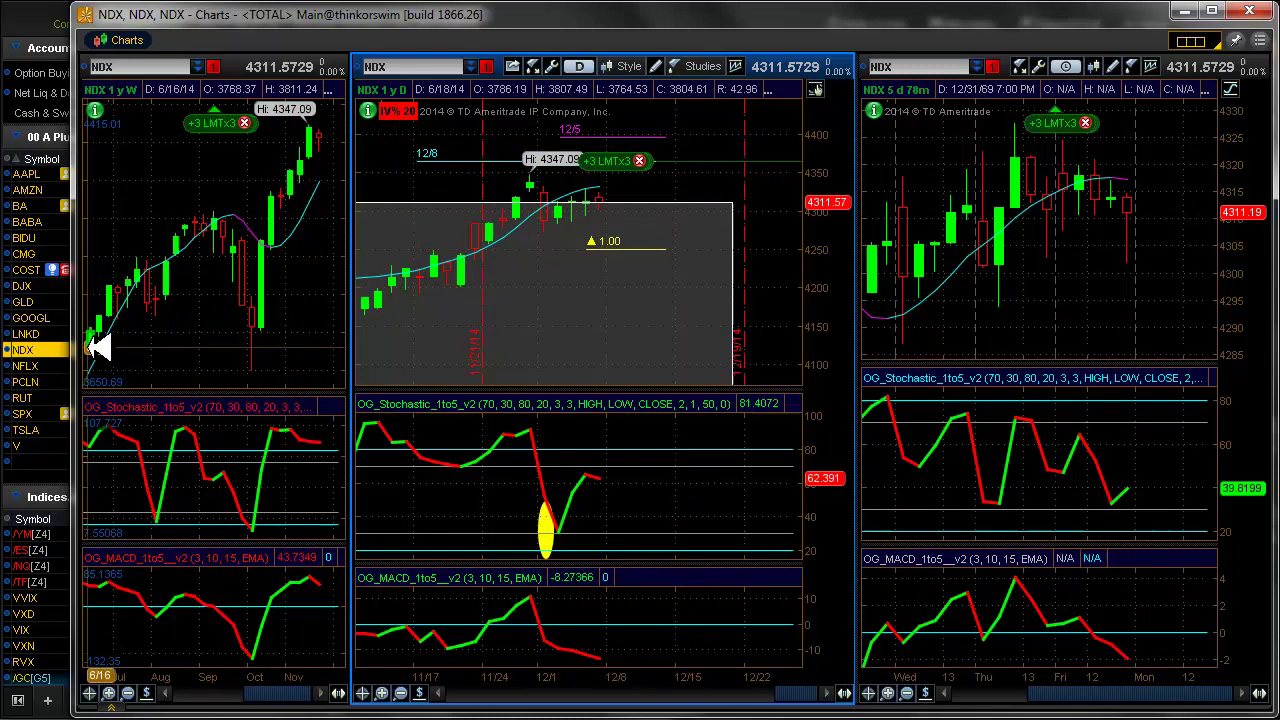
Bring up the NFLX charts and restore automatic scaling of the daily chart's price axis to review its candles.
{"action": "left_click", "coordinate": [28, 366]}
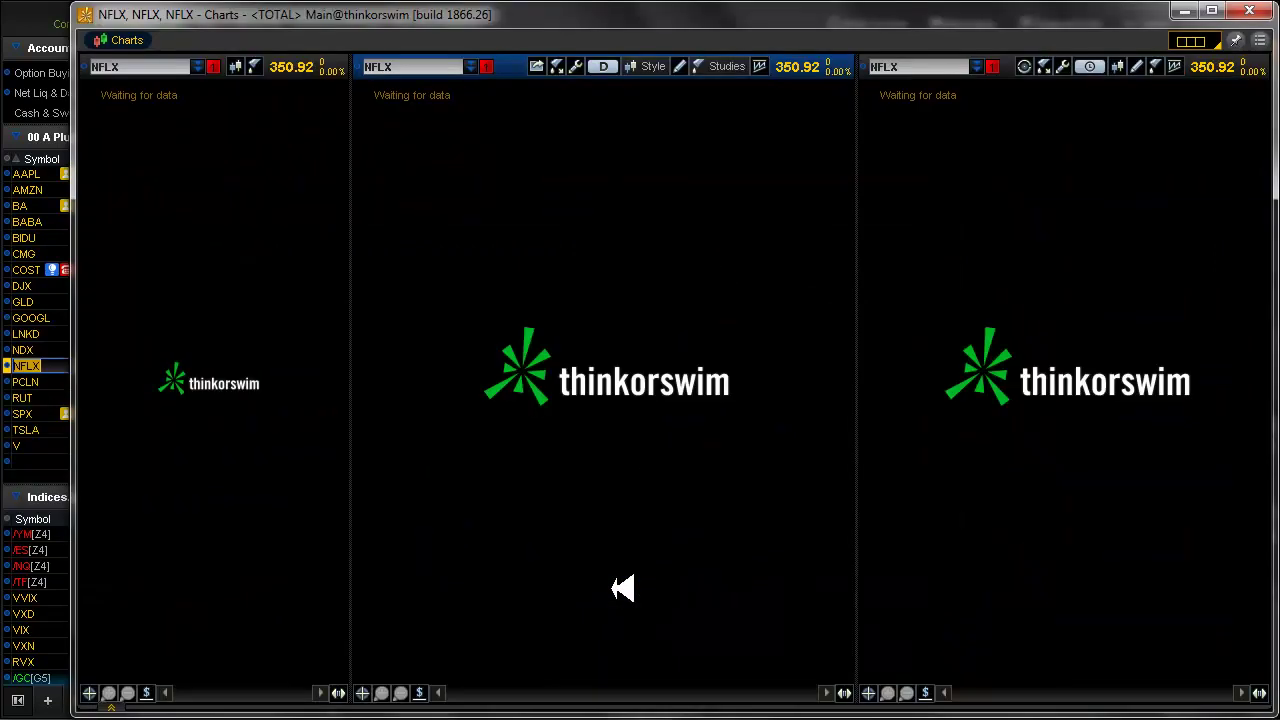
{"action": "left_click", "coordinate": [622, 588]}
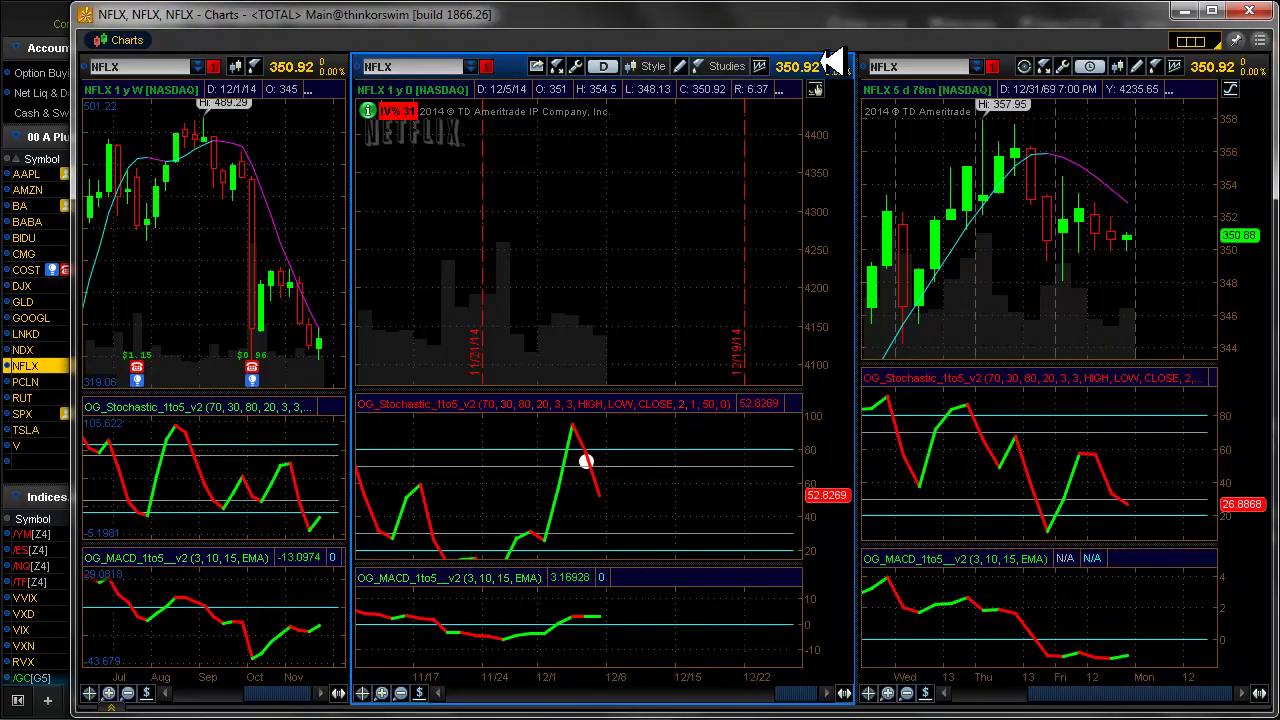
{"action": "left_click", "coordinate": [816, 89]}
{"action": "left_click", "coordinate": [748, 111]}
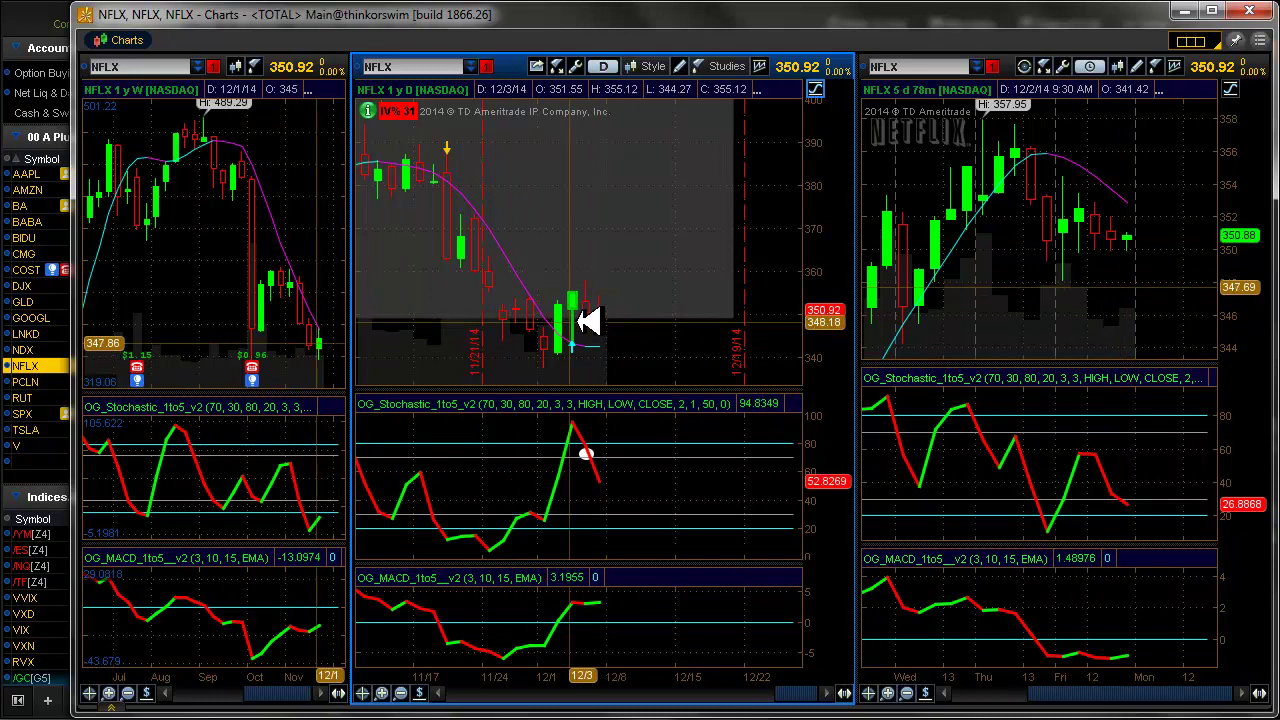
Review the PCLN charts and the details of the oval on the daily stochastic study, followed by the RUT charts with more daily history.
{"action": "left_click", "coordinate": [31, 380]}
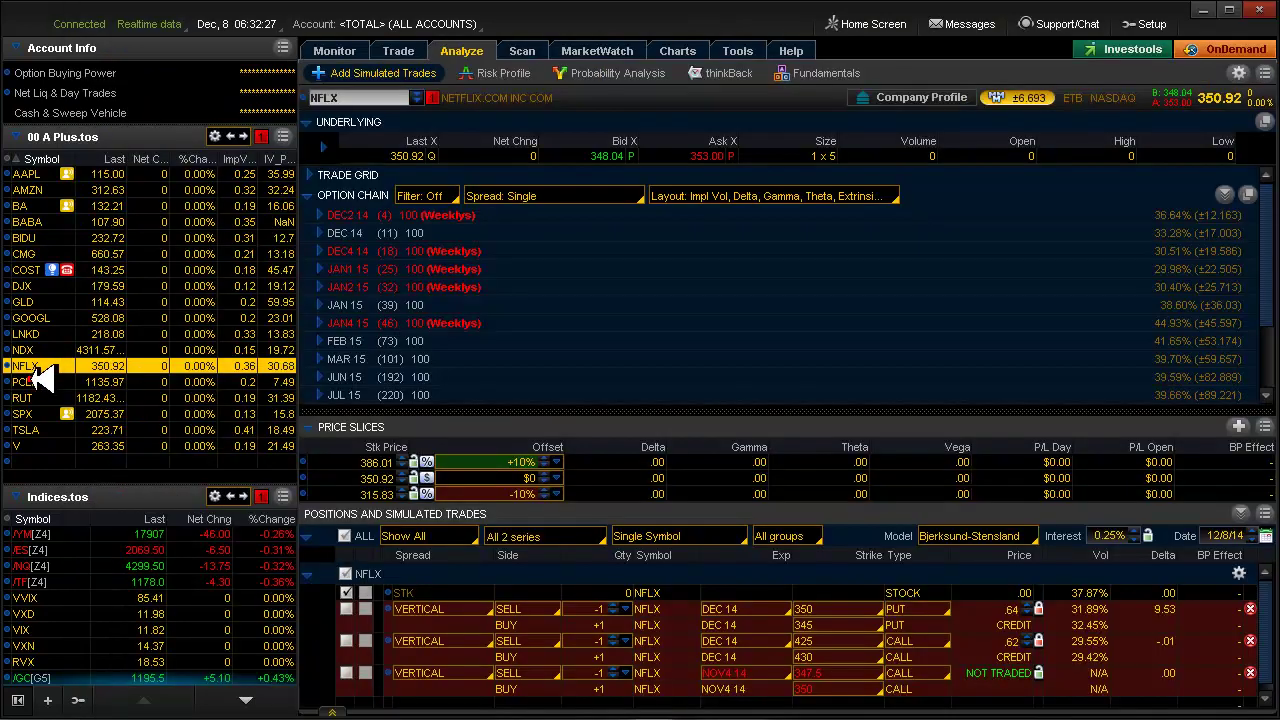
{"action": "key", "text": "alt+Tab"}
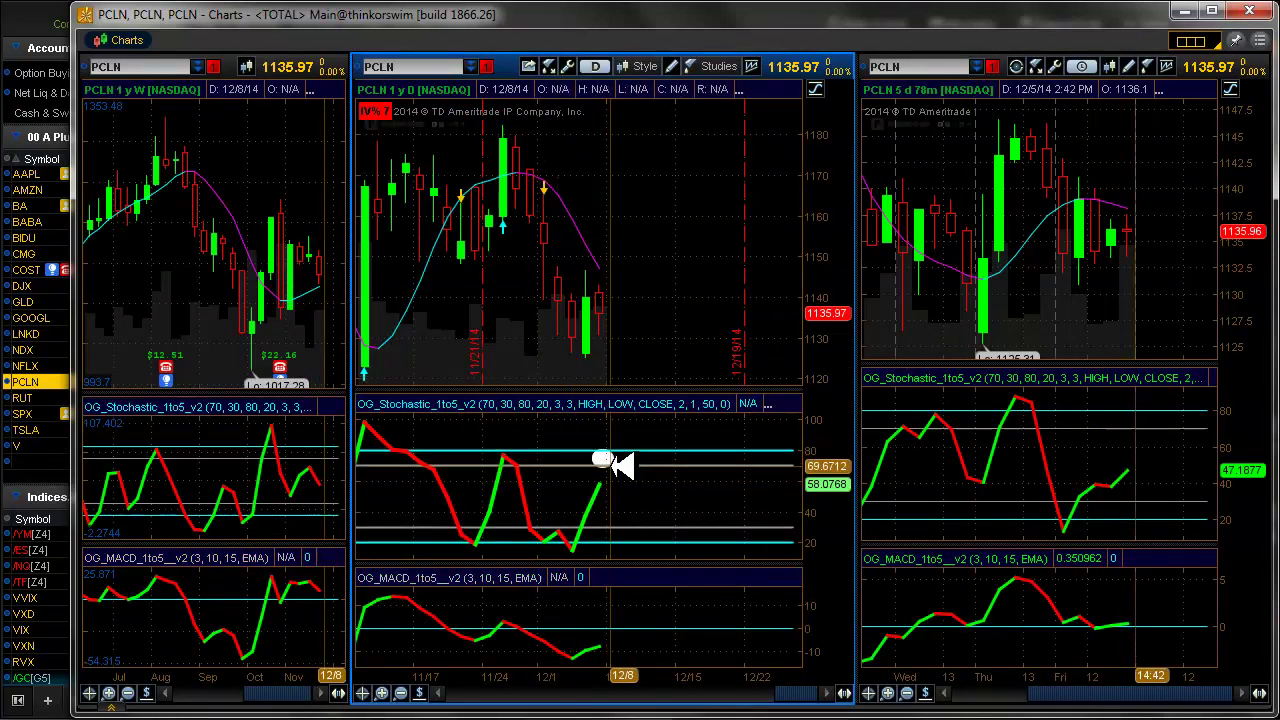
{"action": "mouse_move", "coordinate": [618, 468]}
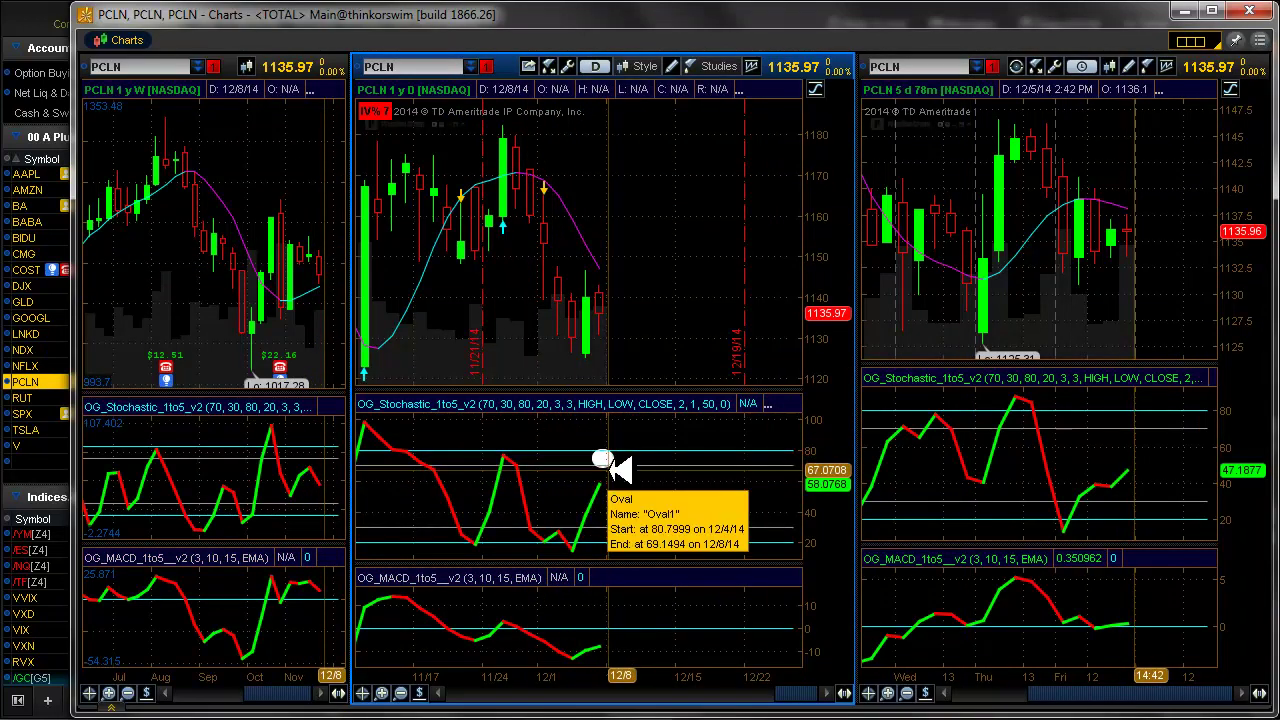
{"action": "left_click", "coordinate": [48, 397]}
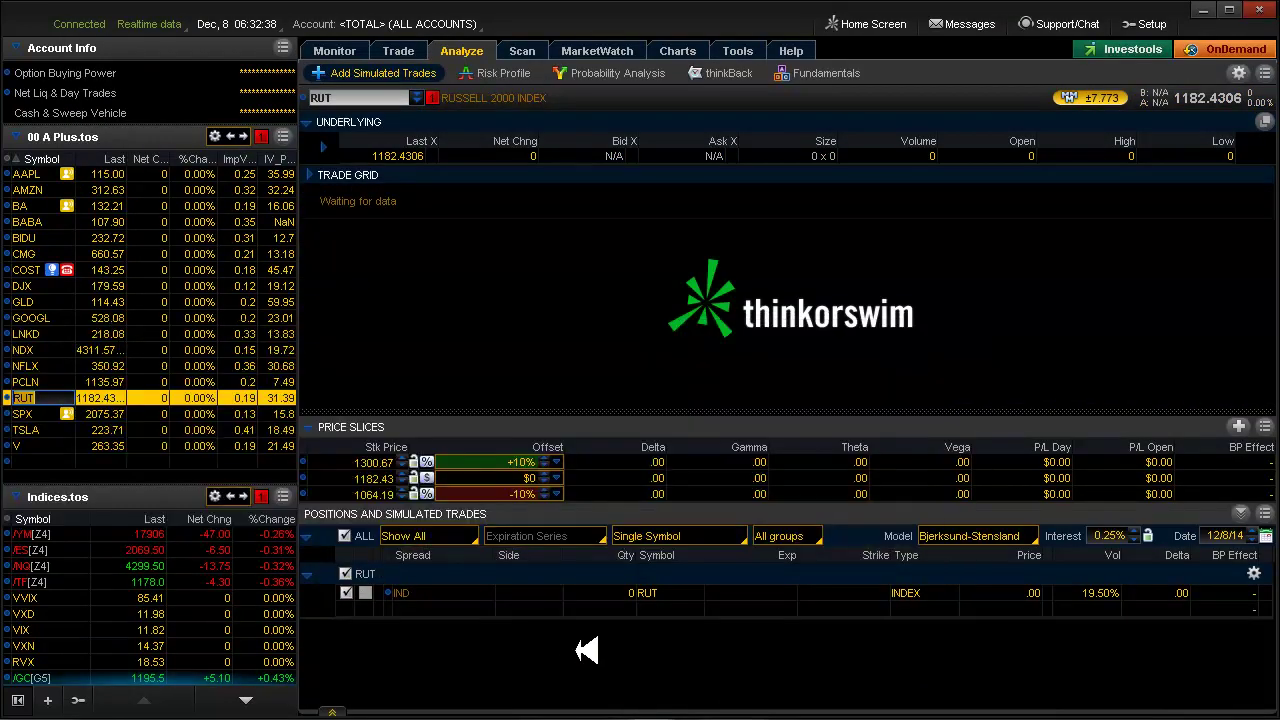
{"action": "key", "text": "alt+Tab"}
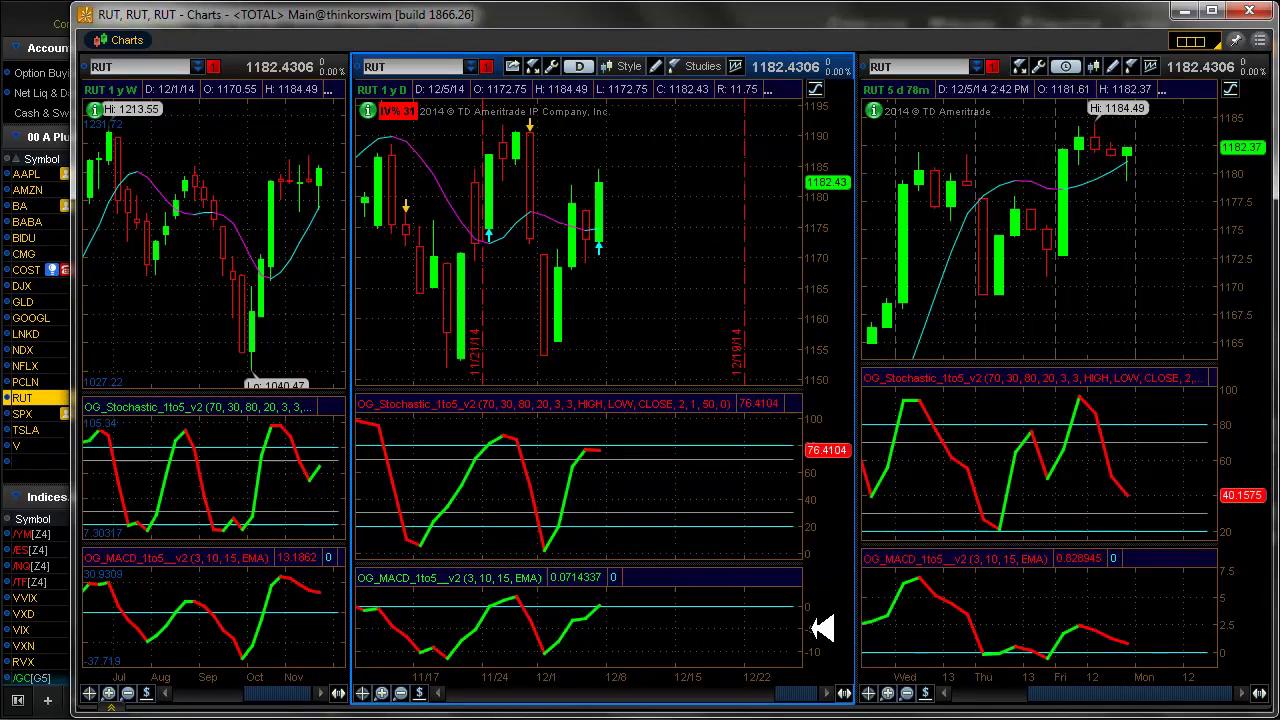
{"action": "left_click_drag", "start_coordinate": [810, 692], "coordinate": [791, 694]}
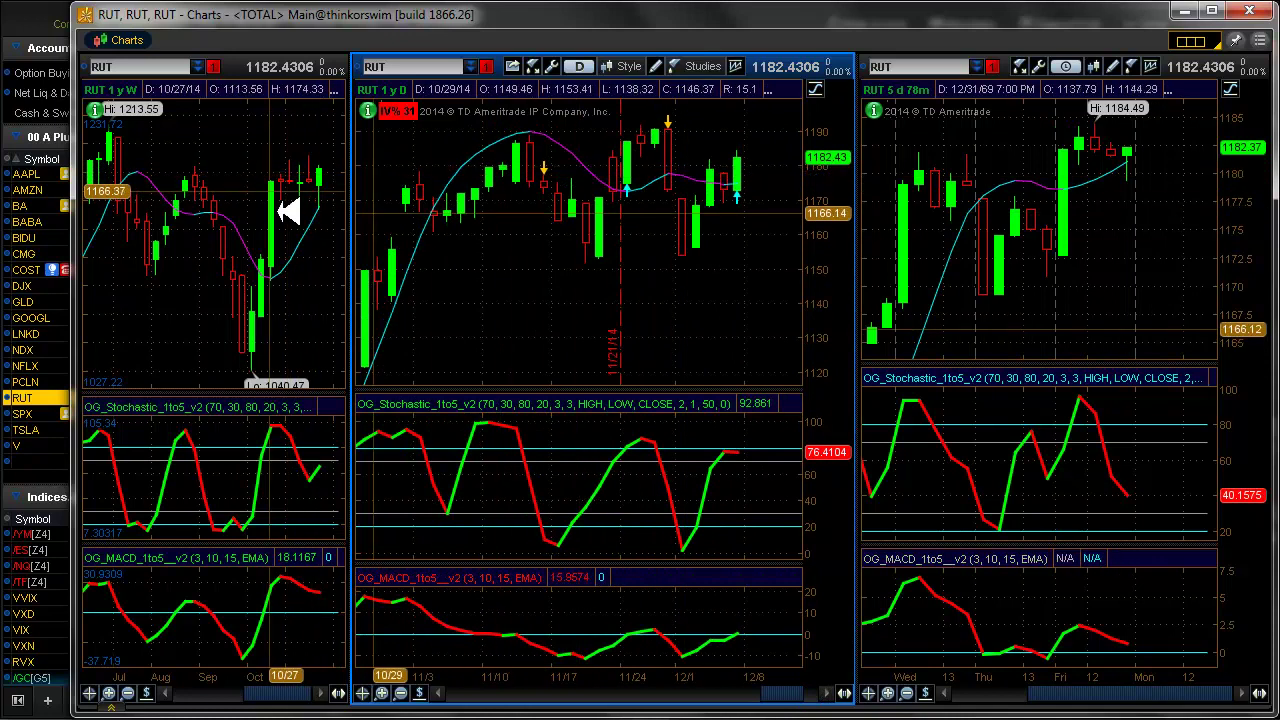
Review the SPX charts and remove all drawings from the daily chart.
{"action": "left_click", "coordinate": [35, 412]}
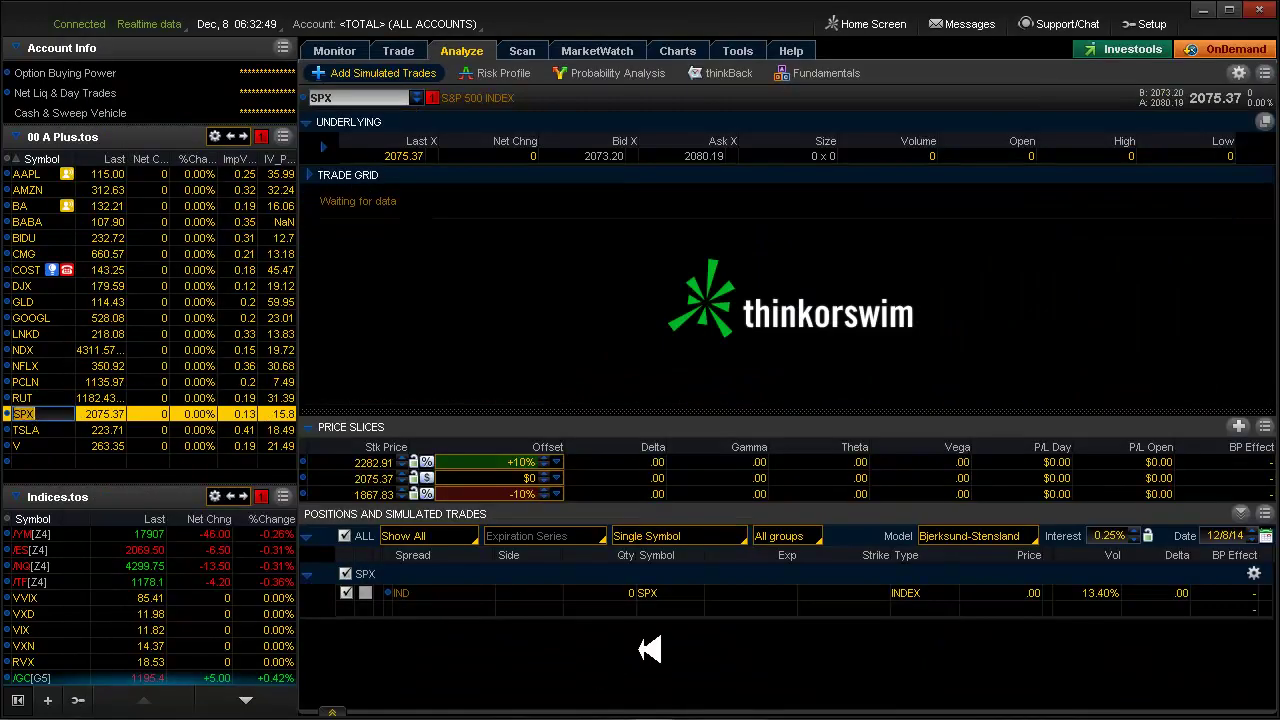
{"action": "key", "text": "alt+Tab"}
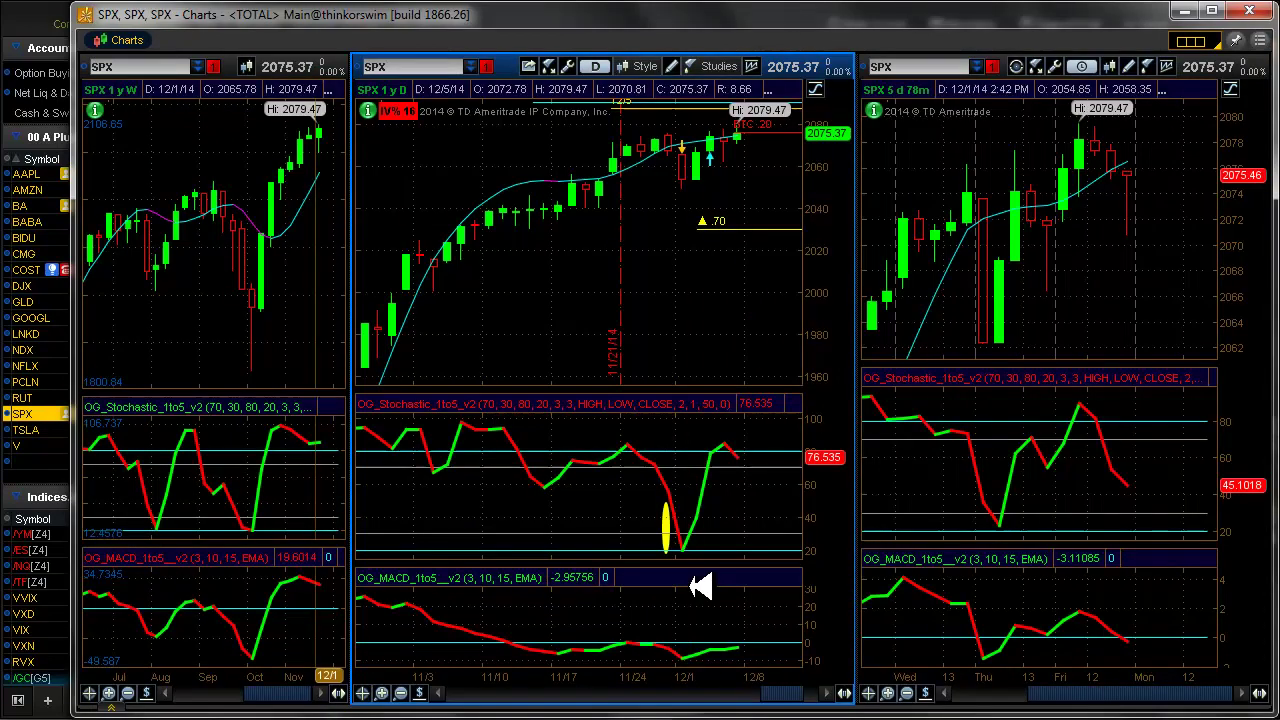
{"action": "left_click", "coordinate": [843, 692]}
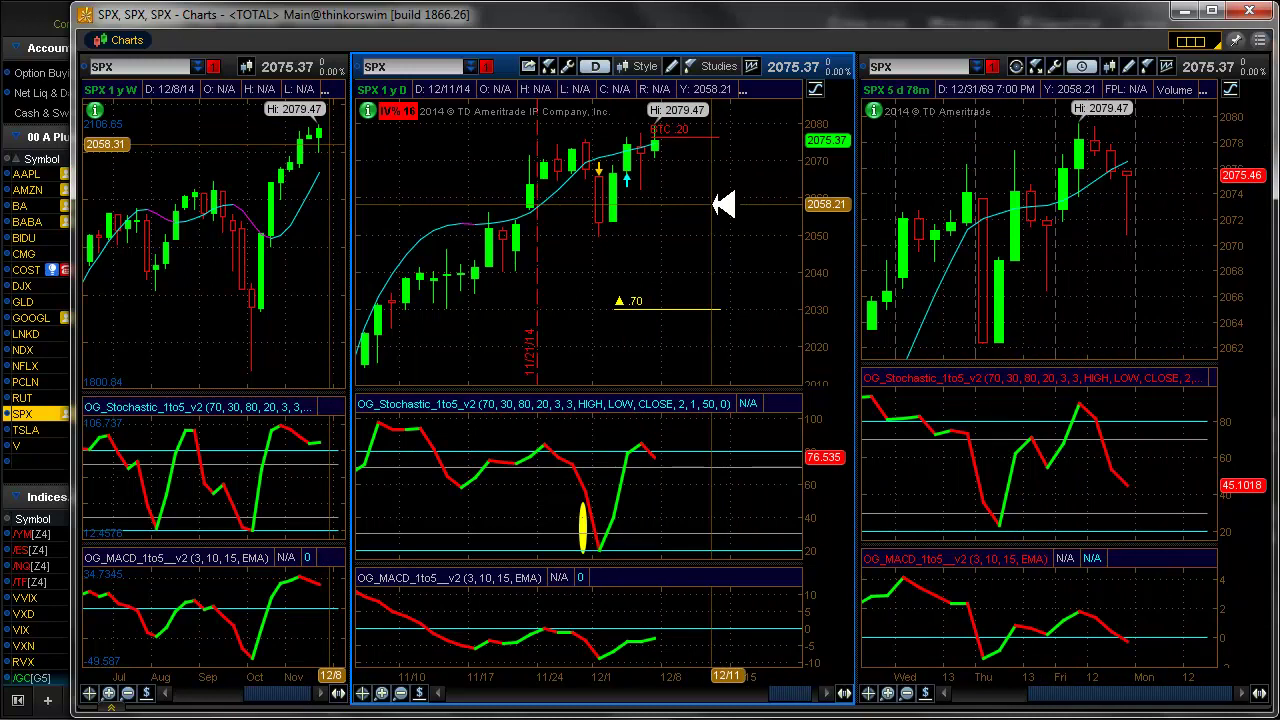
{"action": "right_click", "coordinate": [690, 307]}
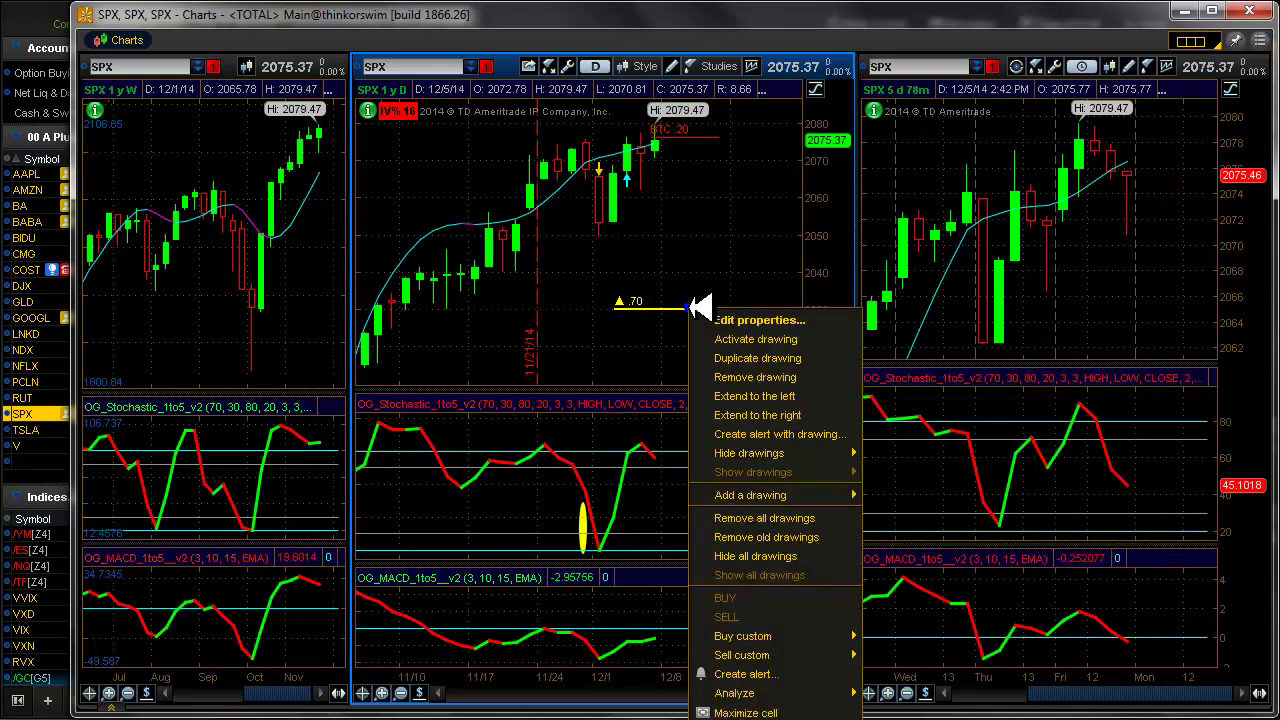
{"action": "left_click", "coordinate": [757, 518]}
{"action": "left_click", "coordinate": [663, 391]}
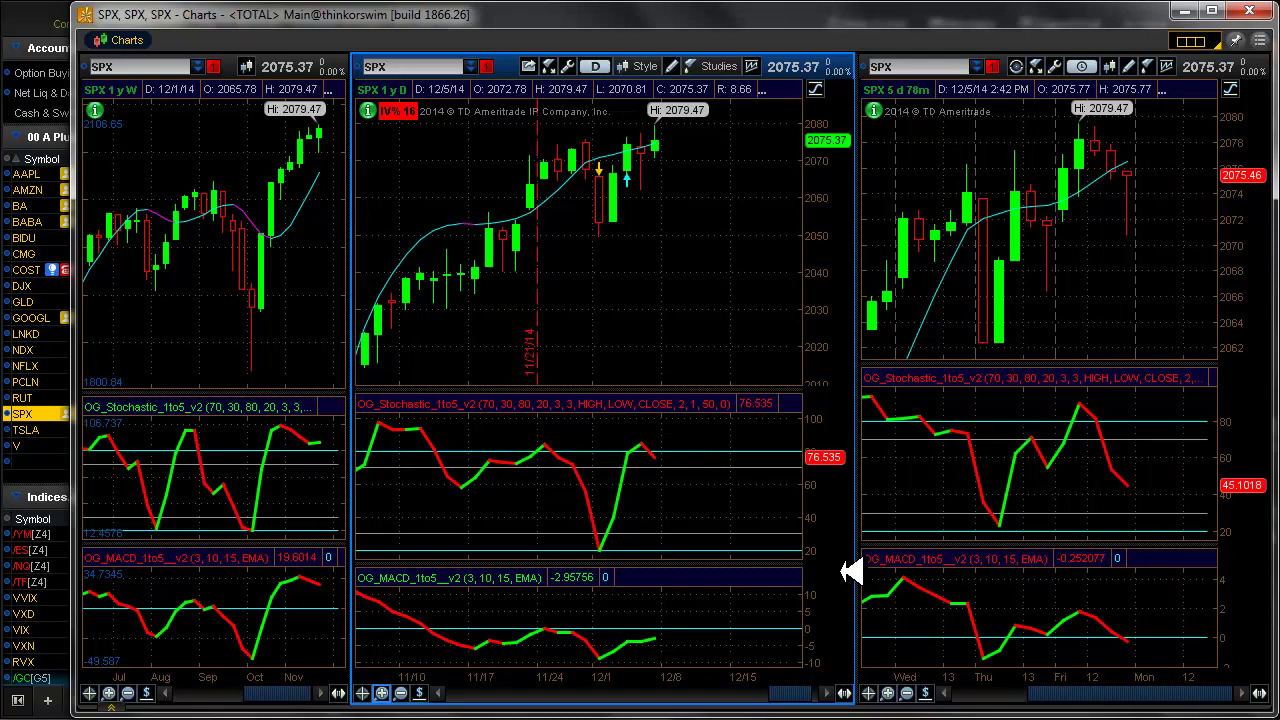
Review the TSLA charts, followed by the V charts.
{"action": "left_click", "coordinate": [42, 427]}
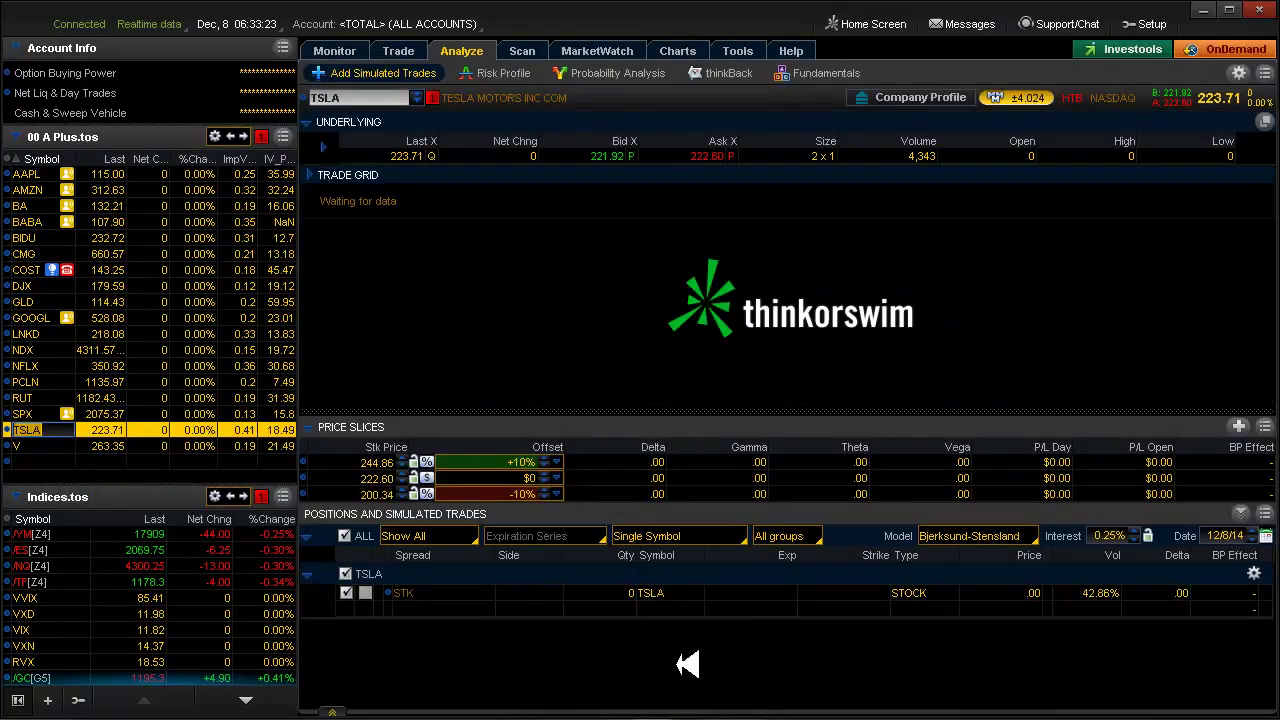
{"action": "key", "text": "alt+Tab"}
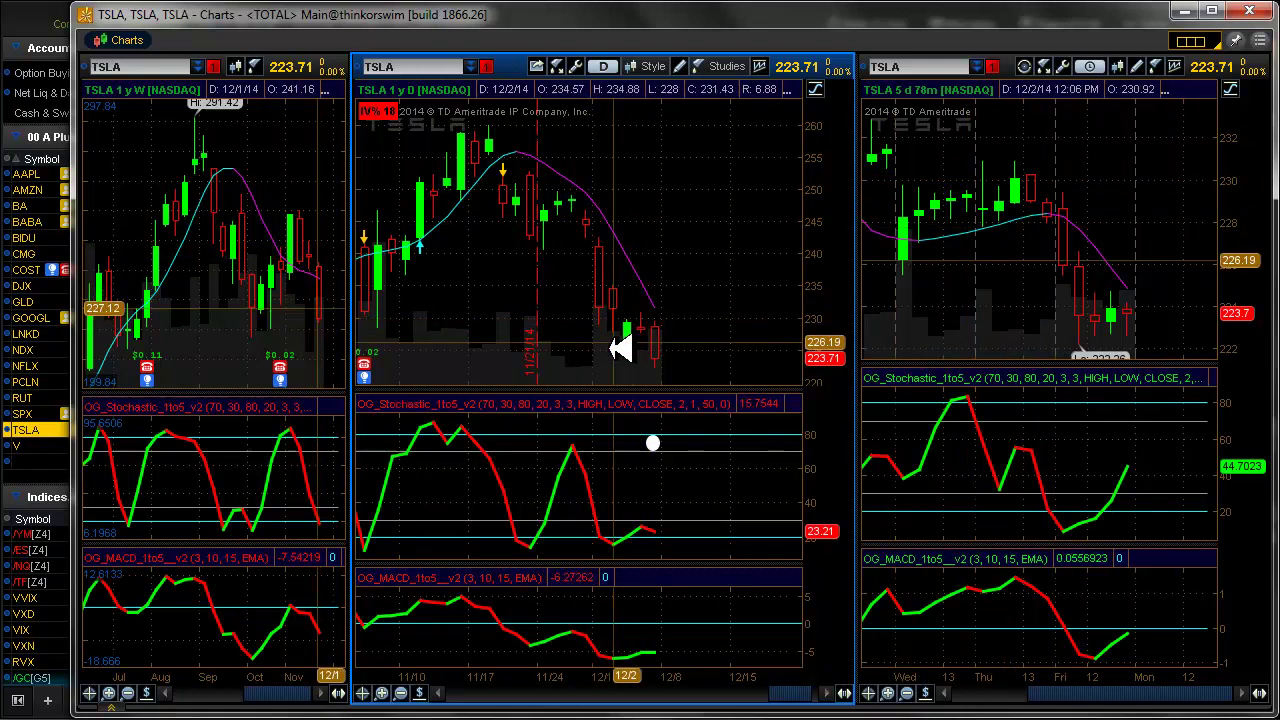
{"action": "left_click", "coordinate": [54, 448]}
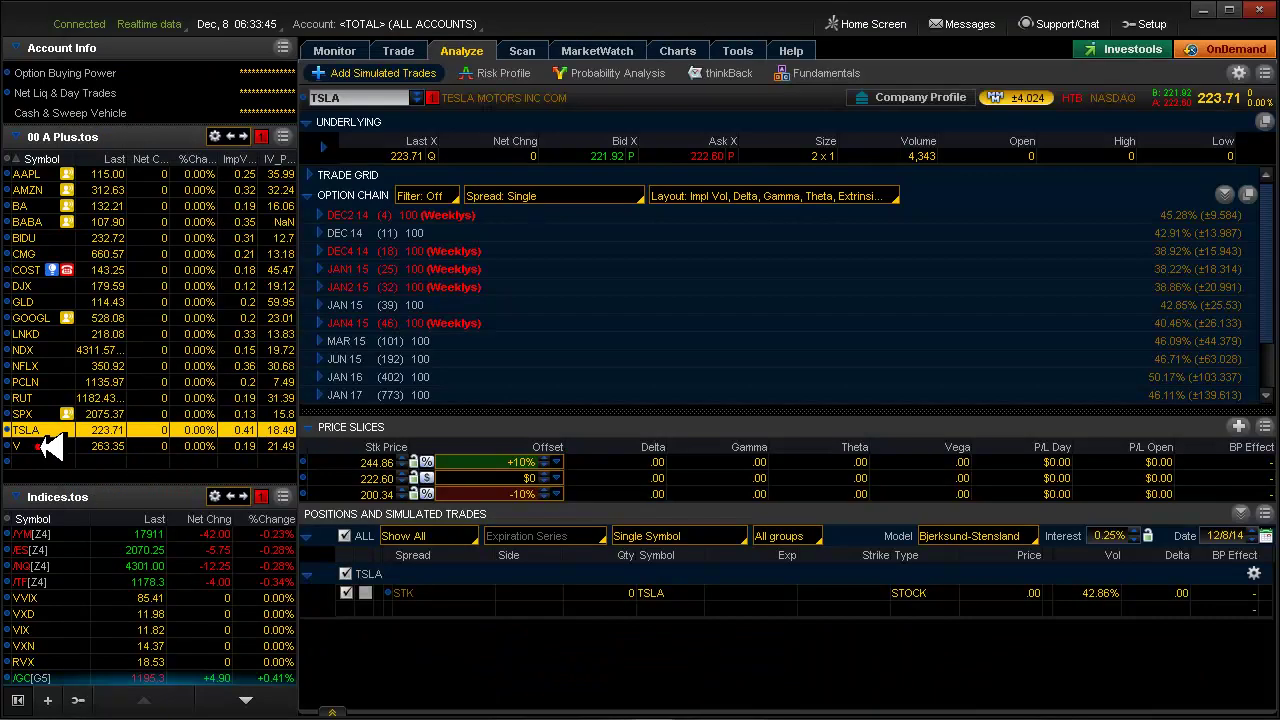
{"action": "key", "text": "alt+Tab"}
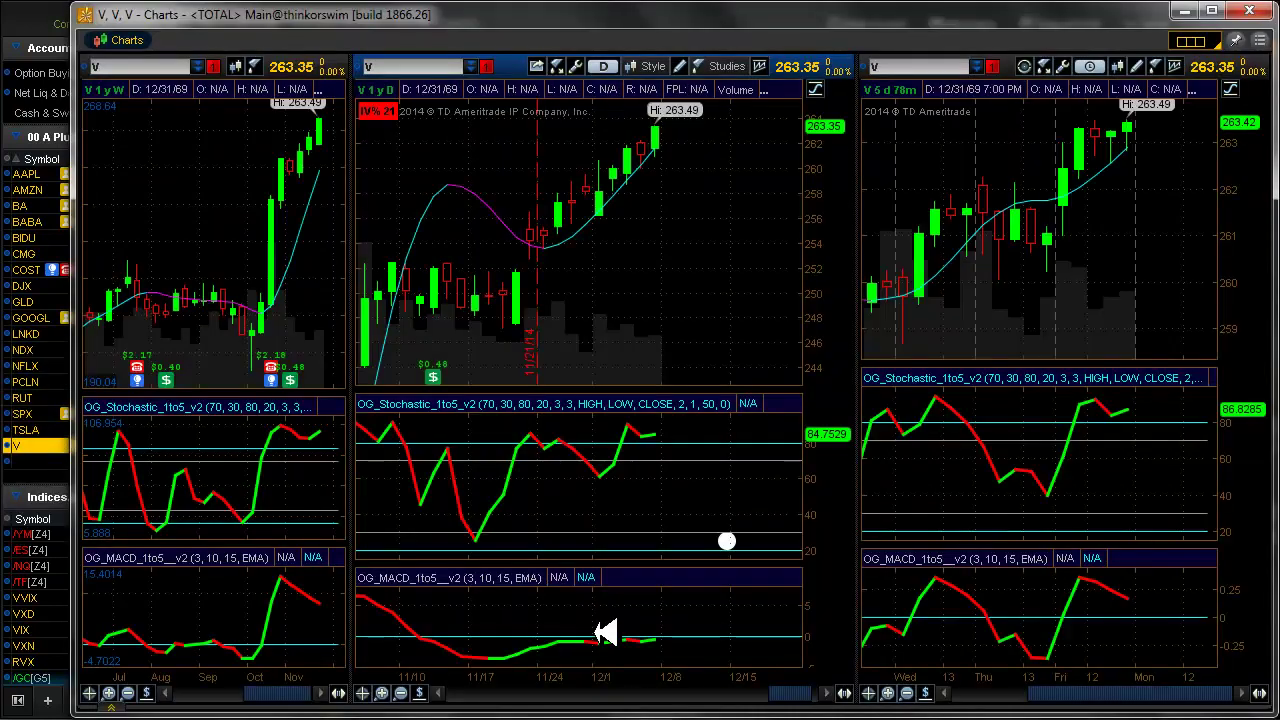